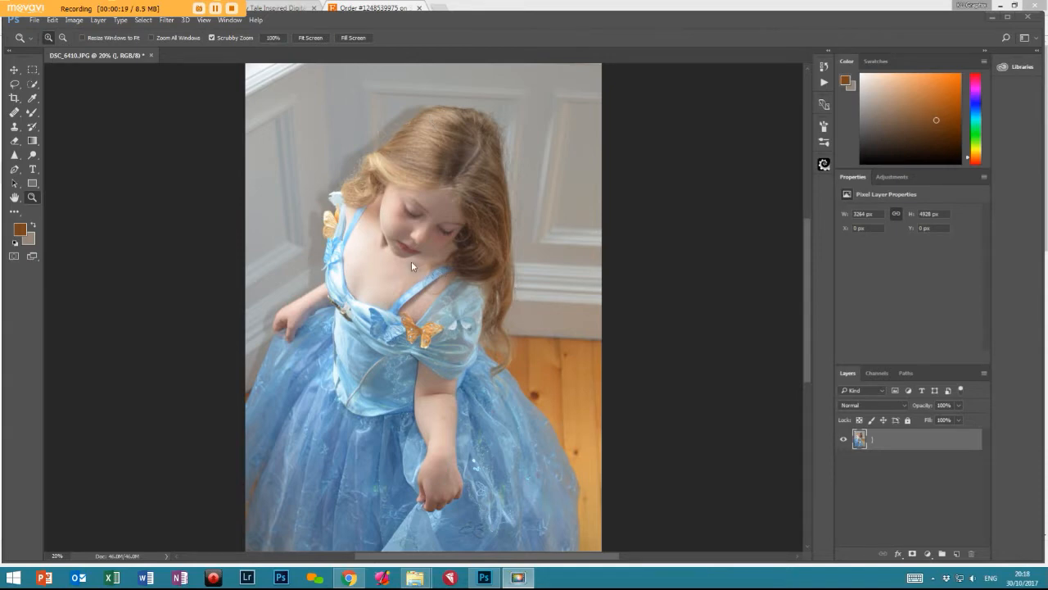
- Open the Camera Raw Filter and set Exposure to -2.00, Contrast -38, Highlights +45, Shadows -44, Whites +34 and Blacks -29
{"action": "left_click", "coordinate": [231, 22]}
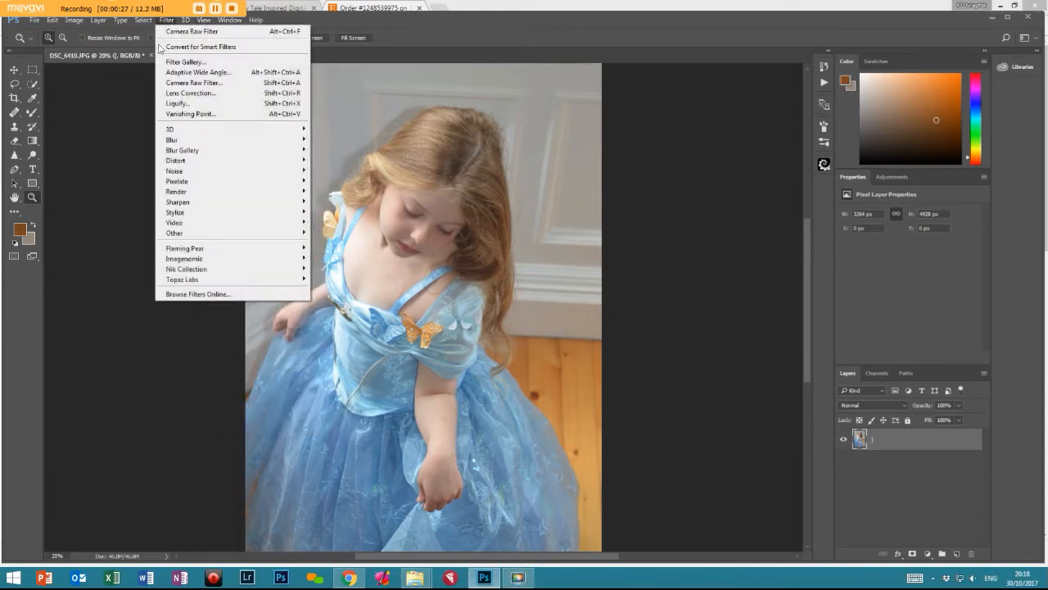
{"action": "left_click", "coordinate": [179, 84]}
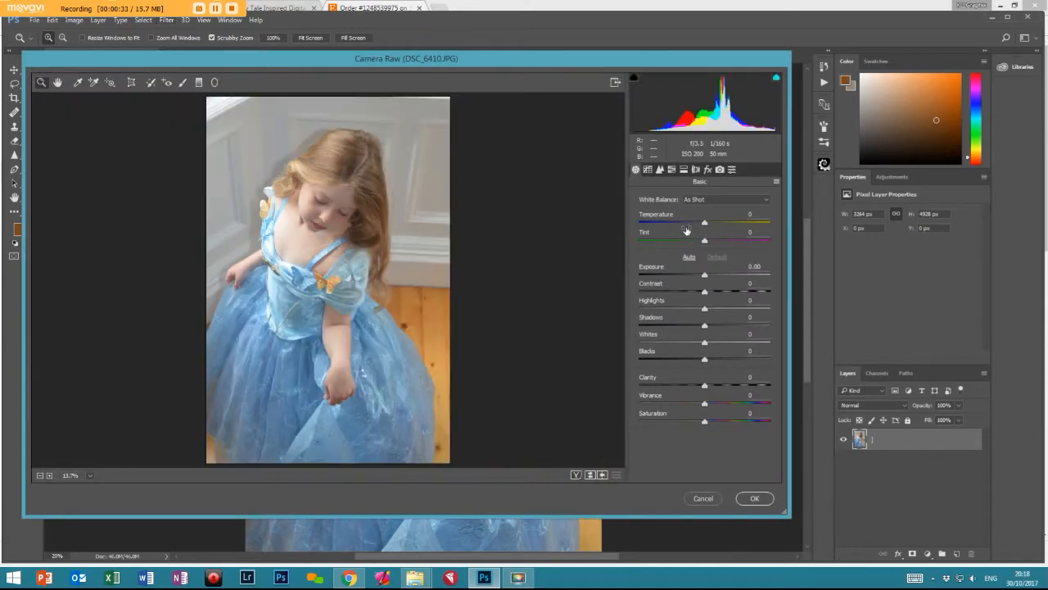
{"action": "left_click_drag", "start_coordinate": [704, 276], "coordinate": [678, 275]}
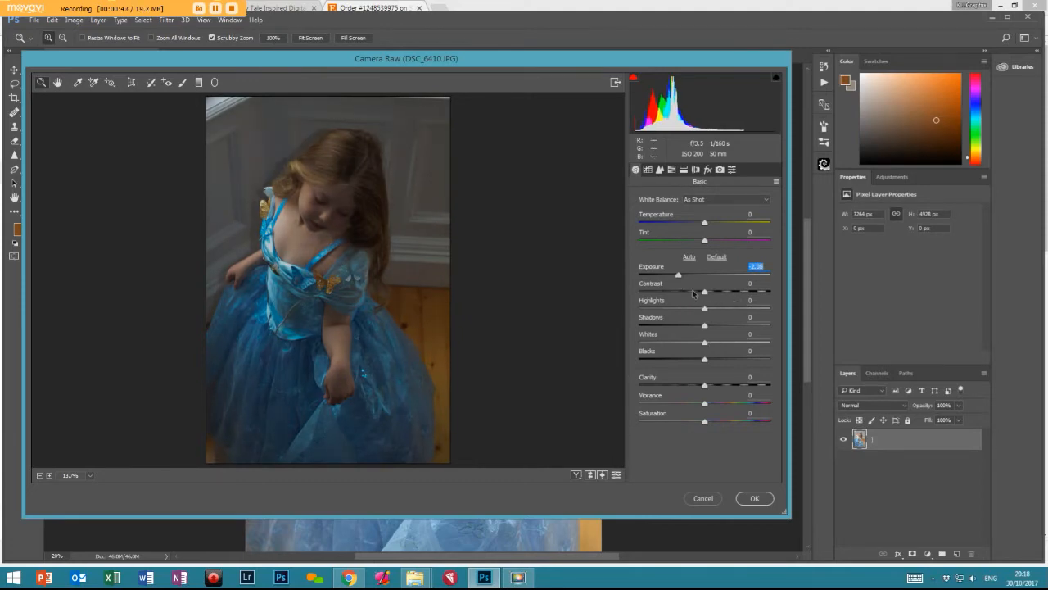
{"action": "left_click_drag", "start_coordinate": [704, 295], "coordinate": [680, 295]}
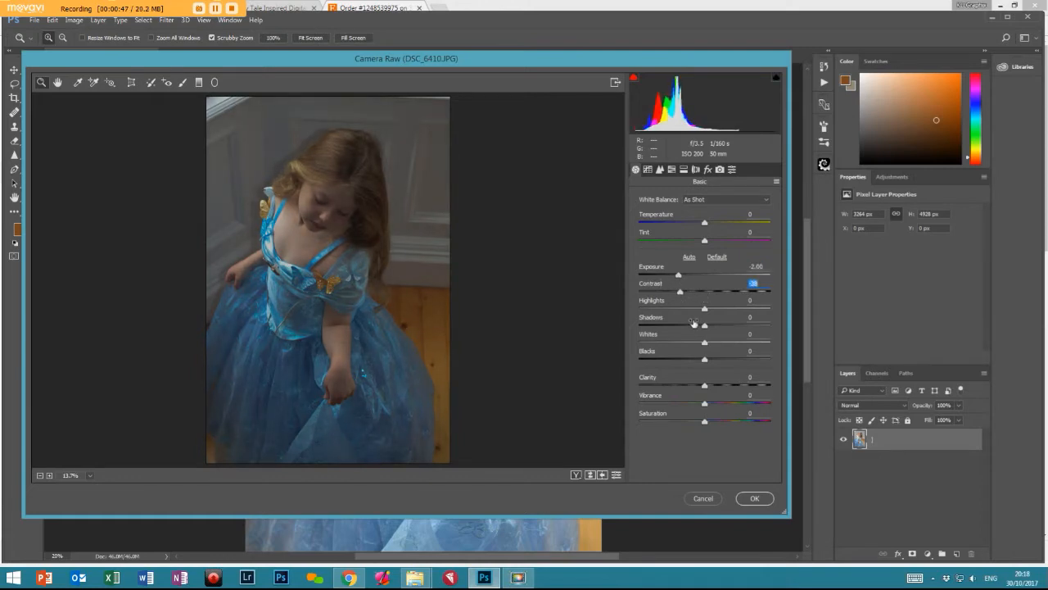
{"action": "left_click_drag", "start_coordinate": [706, 311], "coordinate": [685, 361]}
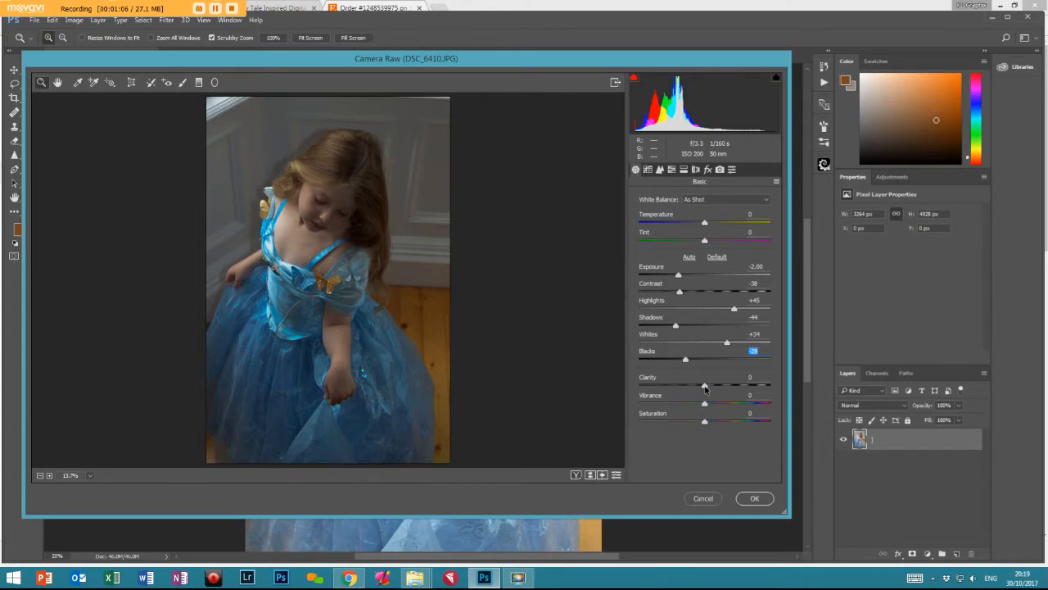
- Set Clarity to -41, Vibrance -25 and Temperature -23, slightly adjust Tint, Saturation and Contrast, then apply the filter and compare it with the original
{"action": "left_click_drag", "start_coordinate": [705, 388], "coordinate": [676, 392]}
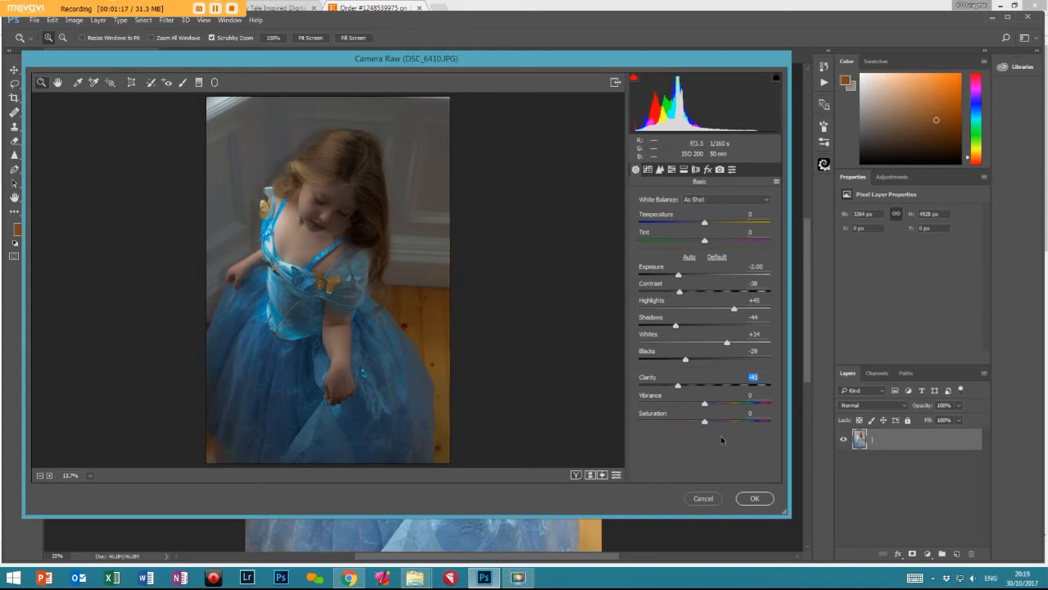
{"action": "left_click_drag", "start_coordinate": [704, 407], "coordinate": [688, 407]}
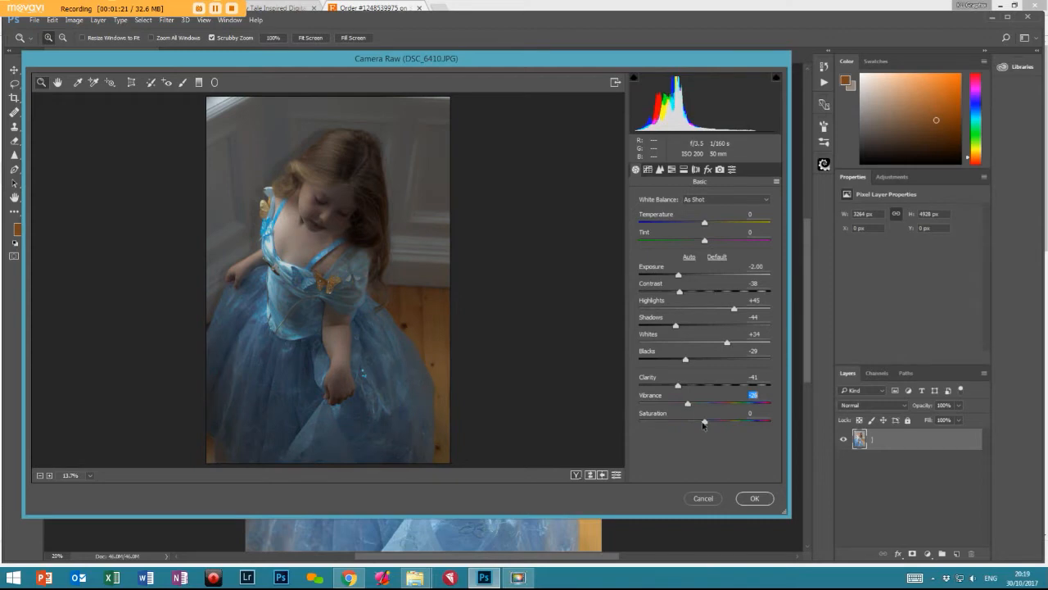
{"action": "left_click_drag", "start_coordinate": [706, 423], "coordinate": [686, 407]}
{"action": "mouse_move", "coordinate": [705, 223]}
{"action": "left_mouse_down"}
{"action": "mouse_move", "coordinate": [685, 225]}
{"action": "mouse_move", "coordinate": [704, 244]}
{"action": "left_mouse_up"}
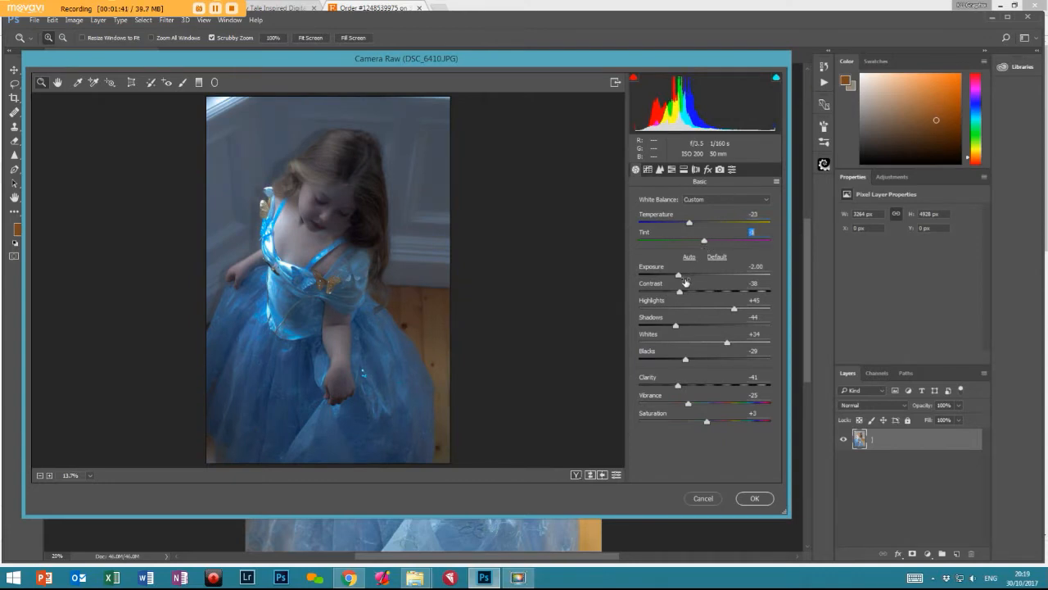
{"action": "left_click_drag", "start_coordinate": [679, 293], "coordinate": [684, 293]}
{"action": "left_click", "coordinate": [752, 498]}
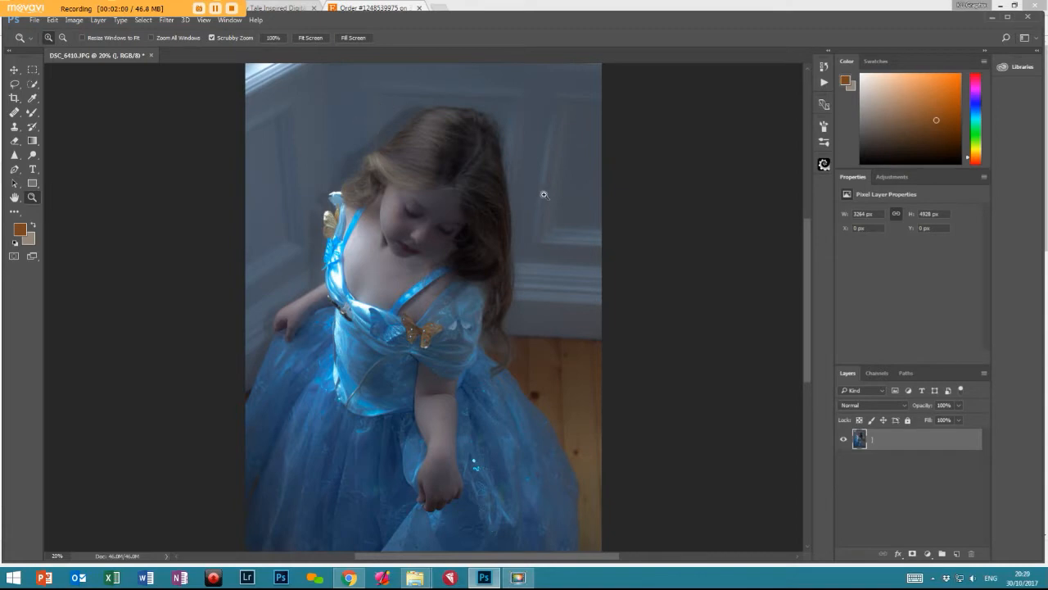
{"action": "key", "text": "ctrl+z"}
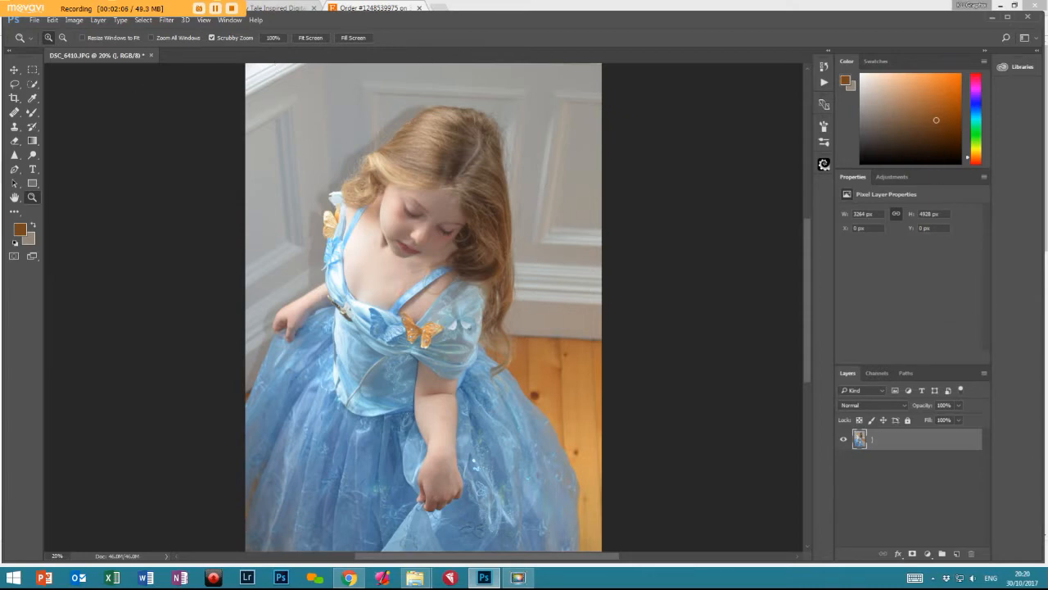
{"action": "key", "text": "ctrl+z"}
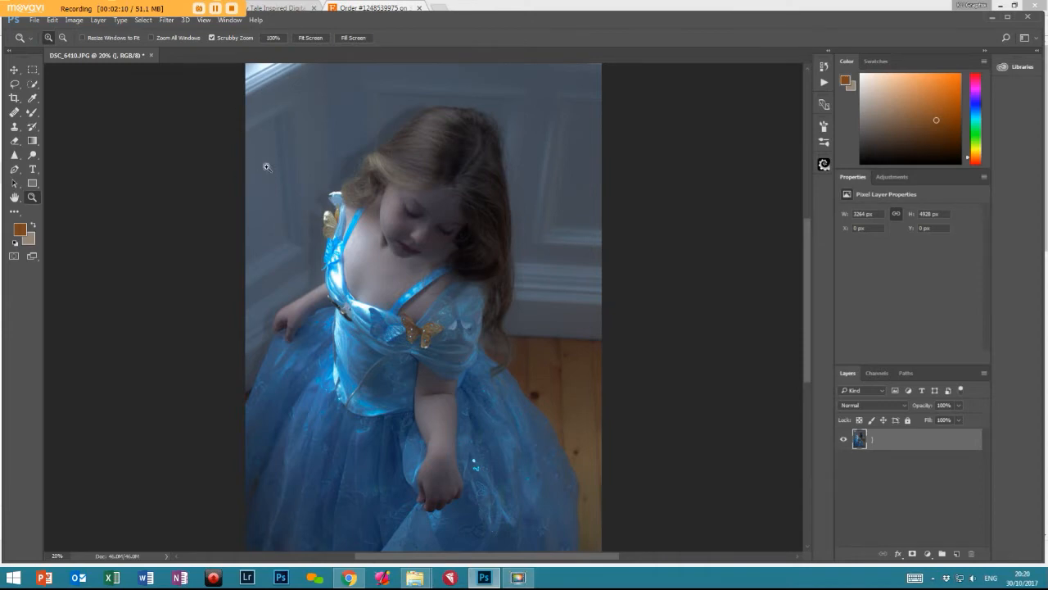
- Save the photo to the Desktop as the Photoshop file DSC_6410 with Maximize Compatibility on
{"action": "left_click", "coordinate": [33, 20]}
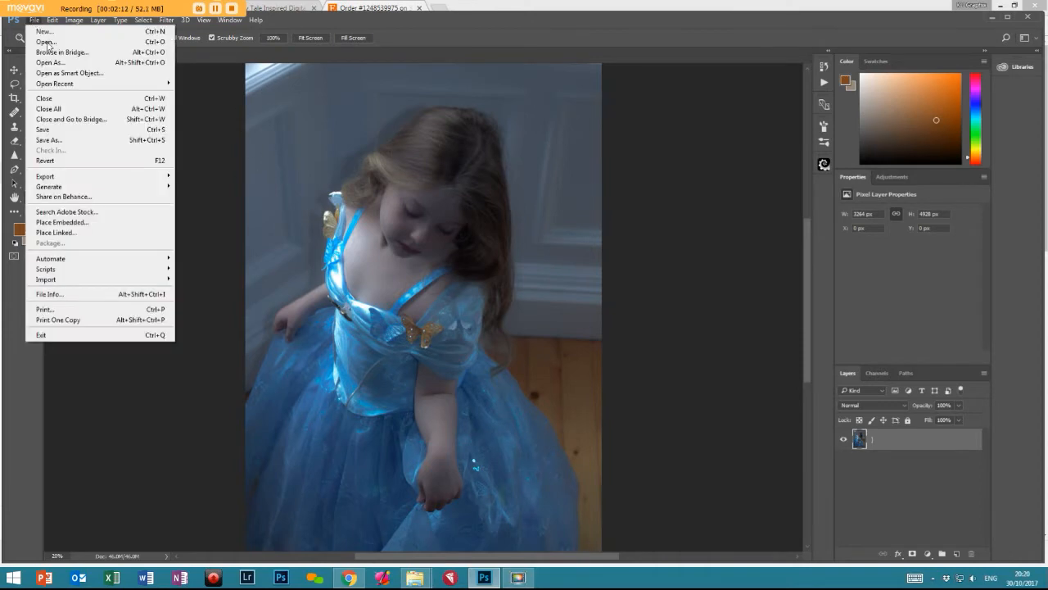
{"action": "left_click", "coordinate": [57, 142]}
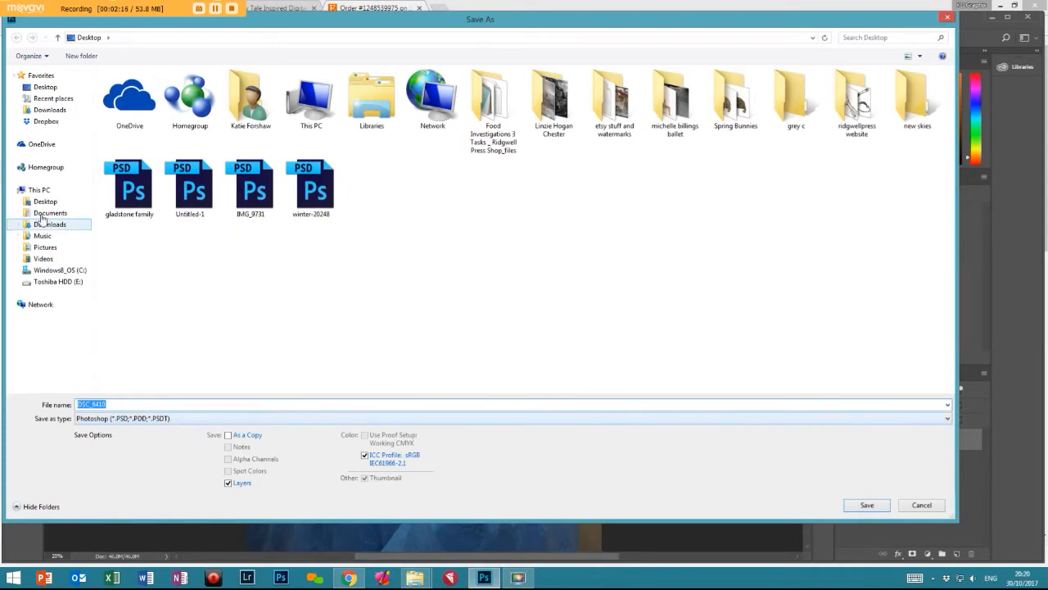
{"action": "left_click", "coordinate": [51, 88]}
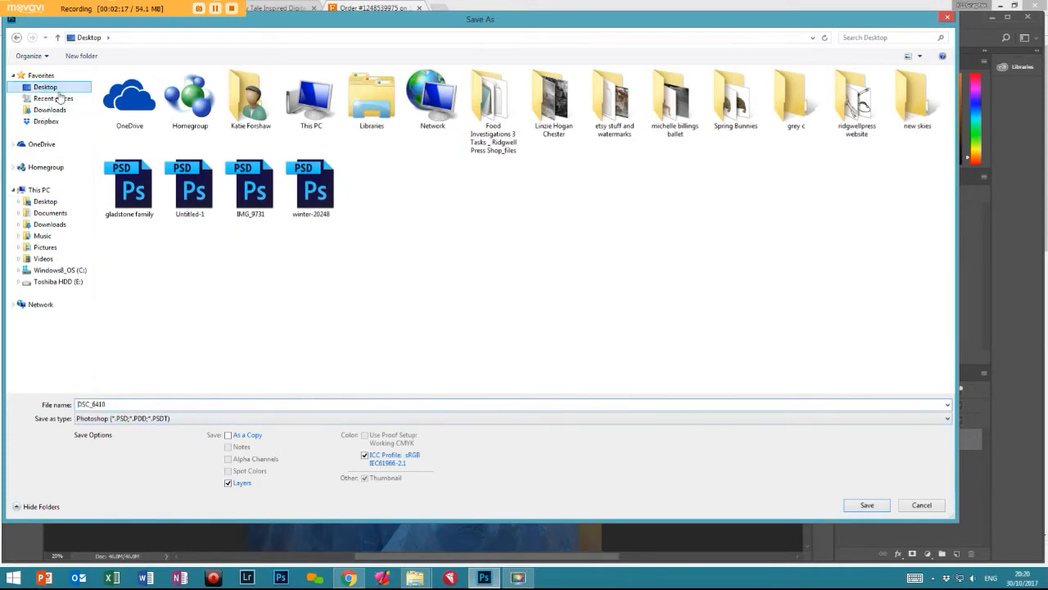
{"action": "left_click", "coordinate": [870, 505]}
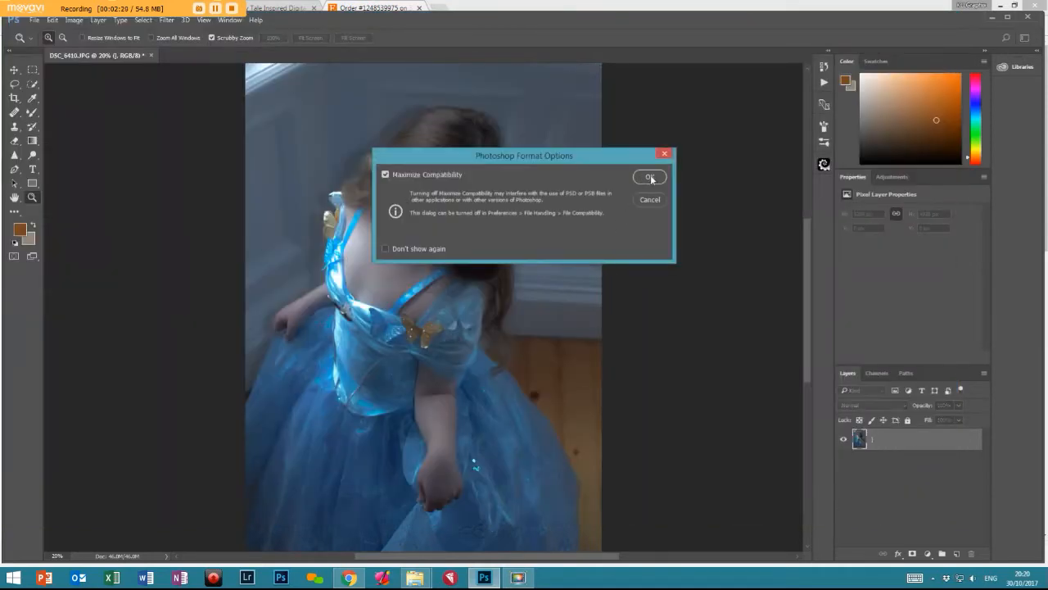
{"action": "left_click", "coordinate": [650, 178]}
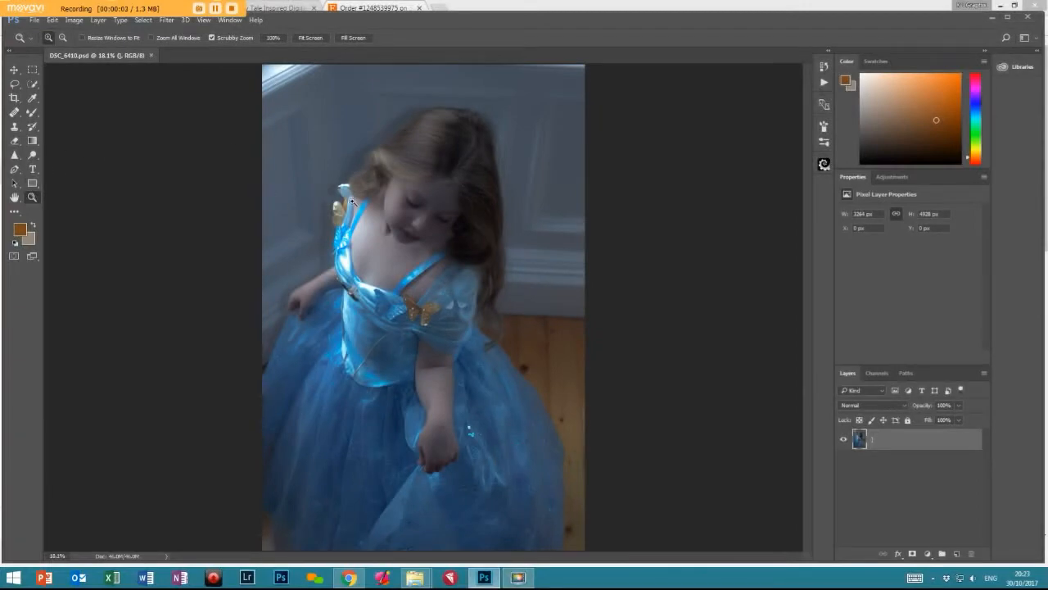
- Duplicate the photo layer and hide the original layer beneath the copy
{"action": "left_click_drag", "start_coordinate": [347, 196], "coordinate": [347, 196]}
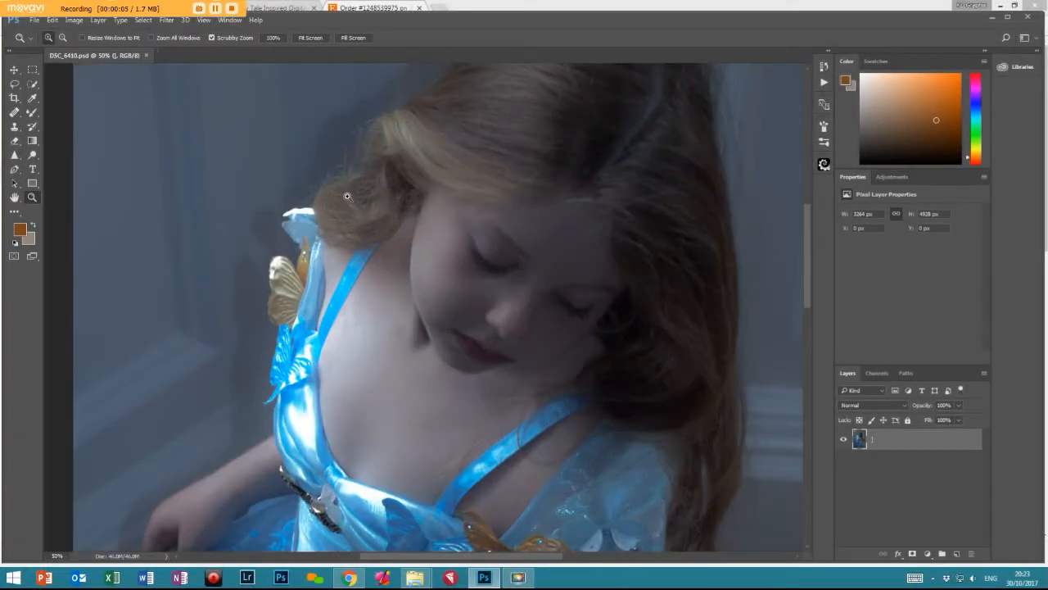
{"action": "left_click", "coordinate": [324, 210]}
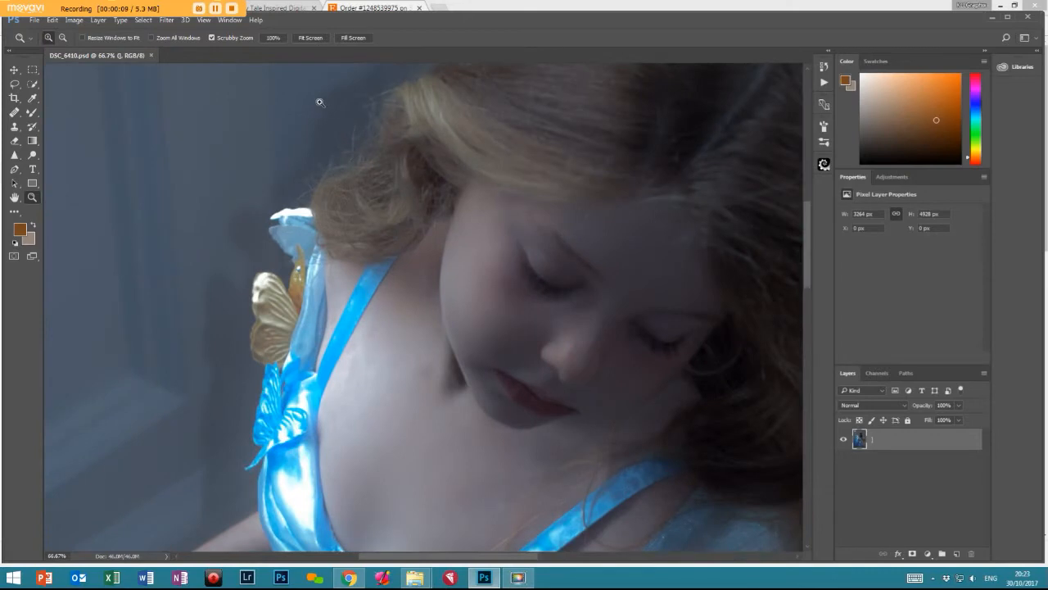
{"action": "key", "text": "ctrl+alt+j"}
{"action": "key", "text": "Return"}
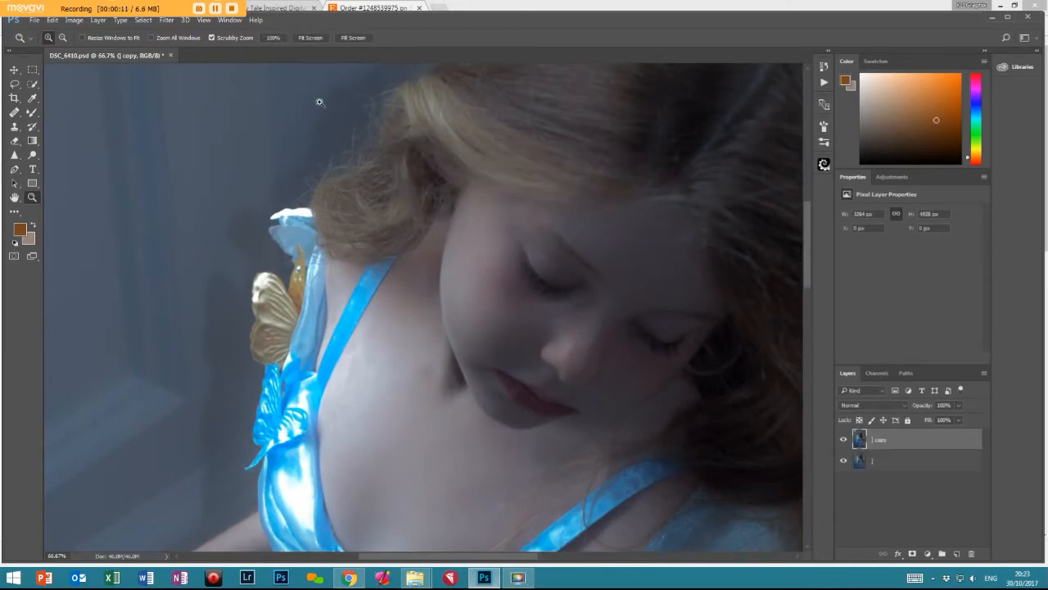
{"action": "left_click", "coordinate": [843, 460]}
- Lasso the wall beside the girl's left-hand shoulder, tracing the butterflies and bodice edge, and delete it from the layer copy
{"action": "left_click", "coordinate": [14, 84]}
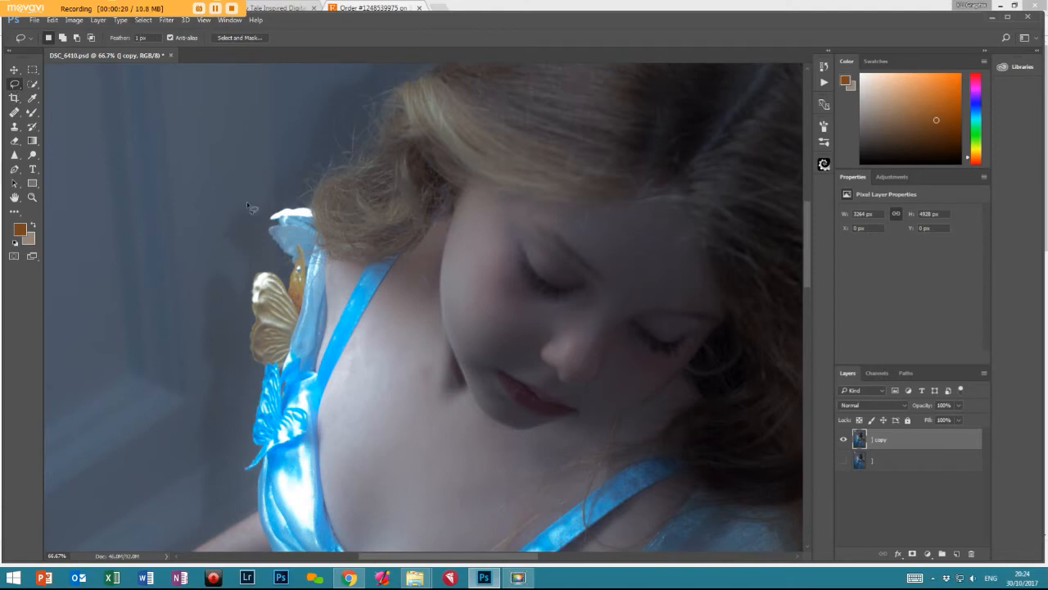
{"action": "mouse_move", "coordinate": [312, 209]}
{"action": "left_mouse_down"}
{"action": "mouse_move", "coordinate": [276, 215]}
{"action": "mouse_move", "coordinate": [293, 280]}
{"action": "mouse_move", "coordinate": [289, 292]}
{"action": "mouse_move", "coordinate": [258, 273]}
{"action": "mouse_move", "coordinate": [255, 355]}
{"action": "left_mouse_up"}
{"action": "mouse_move", "coordinate": [256, 445]}
{"action": "left_mouse_down"}
{"action": "mouse_move", "coordinate": [261, 503]}
{"action": "mouse_move", "coordinate": [224, 502]}
{"action": "mouse_move", "coordinate": [53, 369]}
{"action": "mouse_move", "coordinate": [254, 103]}
{"action": "mouse_move", "coordinate": [262, 136]}
{"action": "mouse_move", "coordinate": [273, 127]}
{"action": "left_mouse_up"}
{"action": "key", "text": "Delete"}
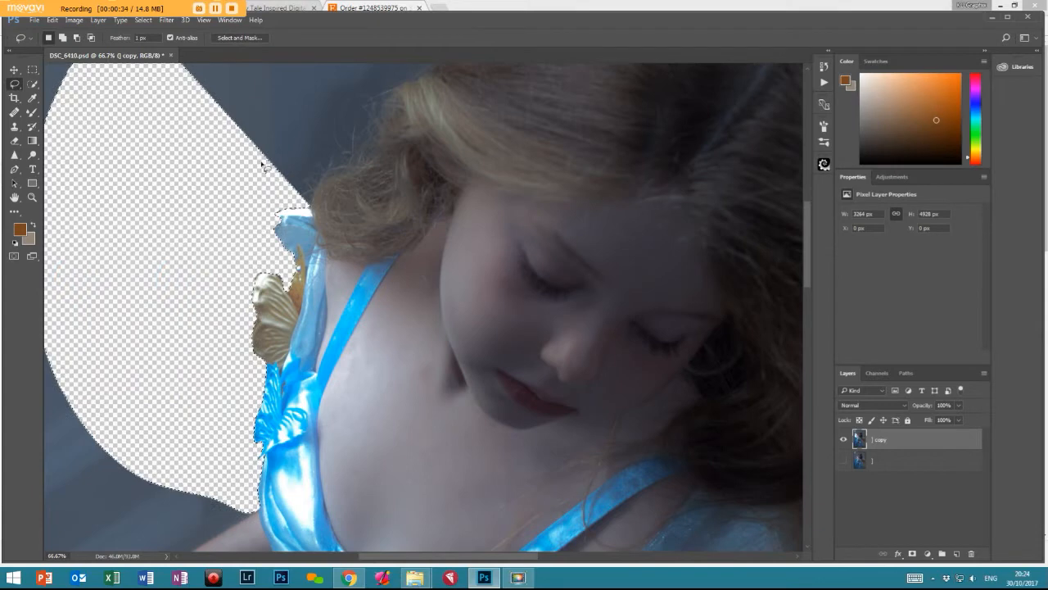
- Cut away the background around the left-hand arm and hand and along the upper edge of the skirt
{"action": "mouse_move", "coordinate": [233, 443]}
{"action": "left_mouse_down"}
{"action": "mouse_move", "coordinate": [461, 118]}
{"action": "mouse_move", "coordinate": [528, 71]}
{"action": "left_mouse_up"}
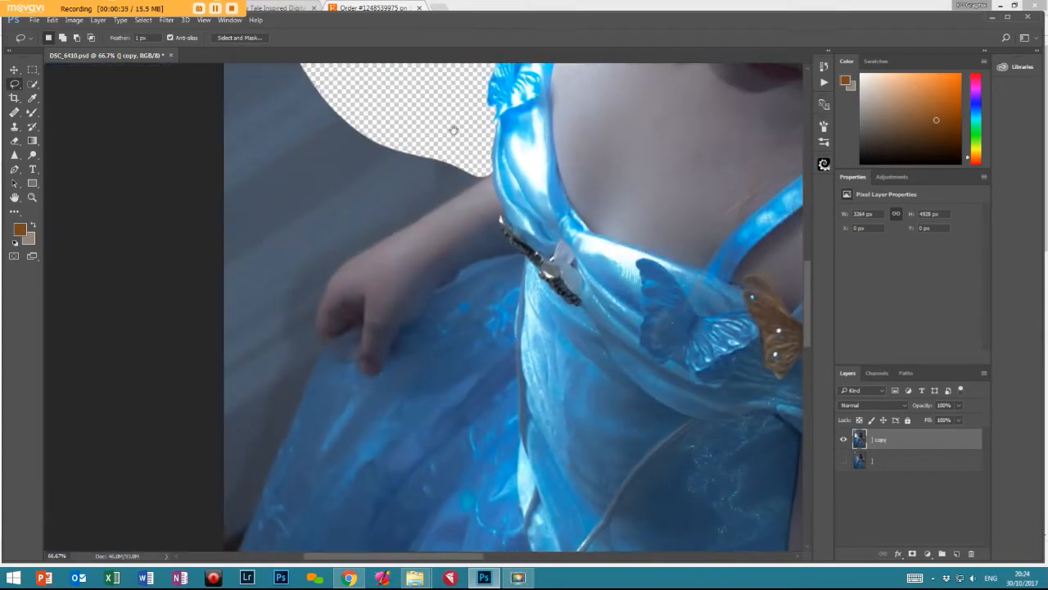
{"action": "left_click", "coordinate": [491, 161]}
{"action": "key", "text": "Return"}
{"action": "mouse_move", "coordinate": [387, 238]}
{"action": "left_mouse_down"}
{"action": "mouse_move", "coordinate": [336, 288]}
{"action": "mouse_move", "coordinate": [322, 368]}
{"action": "mouse_move", "coordinate": [218, 556]}
{"action": "mouse_move", "coordinate": [489, 162]}
{"action": "left_mouse_up"}
{"action": "key", "text": "Delete"}
{"action": "key", "text": "ctrl+d"}
- Remove the dark leftover sliver of background where the skirt meets the left edge of the photo
{"action": "left_click_drag", "start_coordinate": [398, 428], "coordinate": [440, 87]}
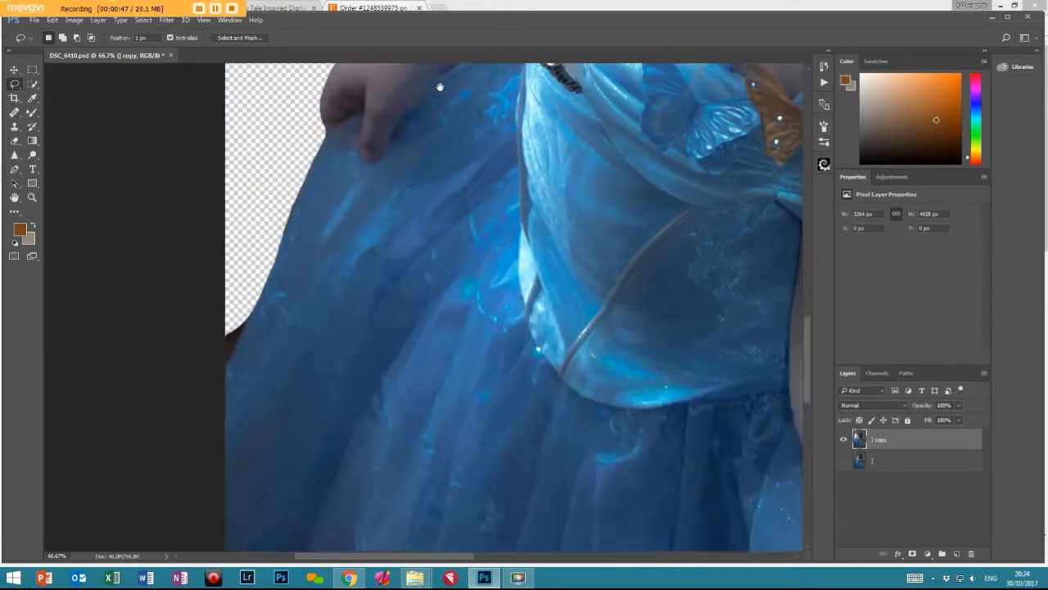
{"action": "left_click_drag", "start_coordinate": [253, 479], "coordinate": [298, 185]}
{"action": "left_click_drag", "start_coordinate": [351, 331], "coordinate": [398, 417]}
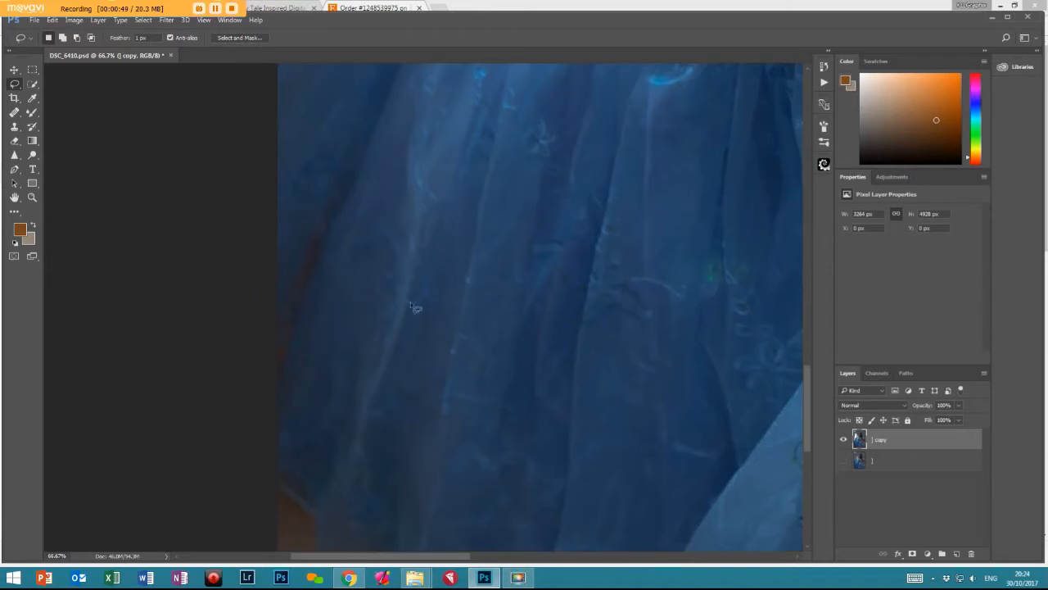
{"action": "left_click_drag", "start_coordinate": [368, 112], "coordinate": [389, 522]}
{"action": "left_click_drag", "start_coordinate": [327, 233], "coordinate": [250, 348]}
{"action": "key", "text": "Delete"}
{"action": "key", "text": "ctrl+d"}
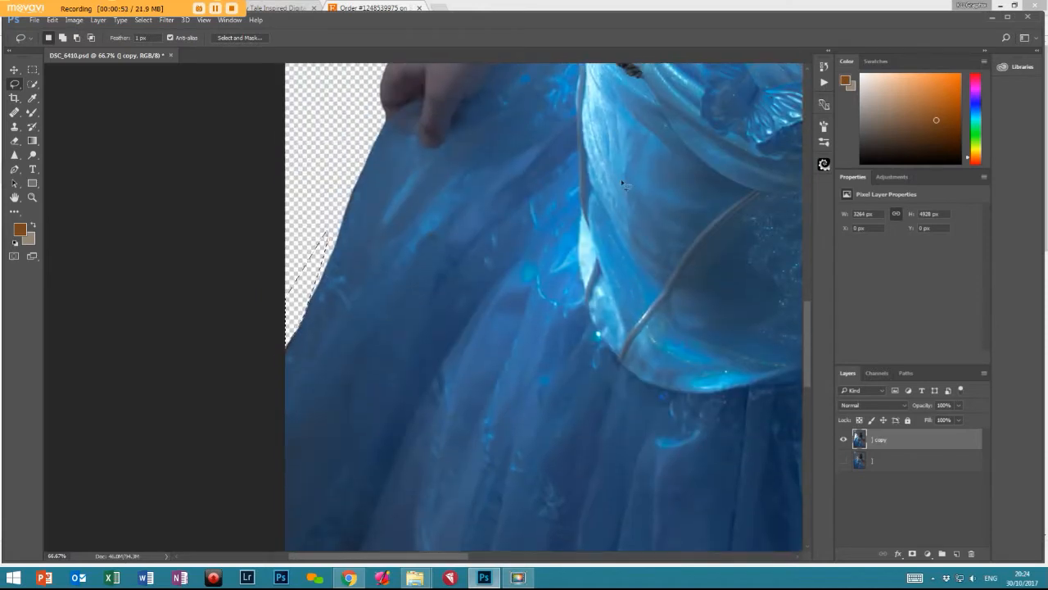
- Lasso and delete the wooden floor along the right side of the skirt, from the hem up towards the waist
{"action": "left_click_drag", "start_coordinate": [446, 373], "coordinate": [416, 87]}
{"action": "left_click_drag", "start_coordinate": [500, 328], "coordinate": [353, 173]}
{"action": "mouse_move", "coordinate": [148, 167]}
{"action": "left_mouse_down"}
{"action": "mouse_move", "coordinate": [140, 234]}
{"action": "mouse_move", "coordinate": [250, 259]}
{"action": "mouse_move", "coordinate": [318, 201]}
{"action": "left_mouse_up"}
{"action": "mouse_move", "coordinate": [399, 125]}
{"action": "left_mouse_down"}
{"action": "mouse_move", "coordinate": [408, 445]}
{"action": "mouse_move", "coordinate": [708, 13]}
{"action": "mouse_move", "coordinate": [666, 19]}
{"action": "left_mouse_up"}
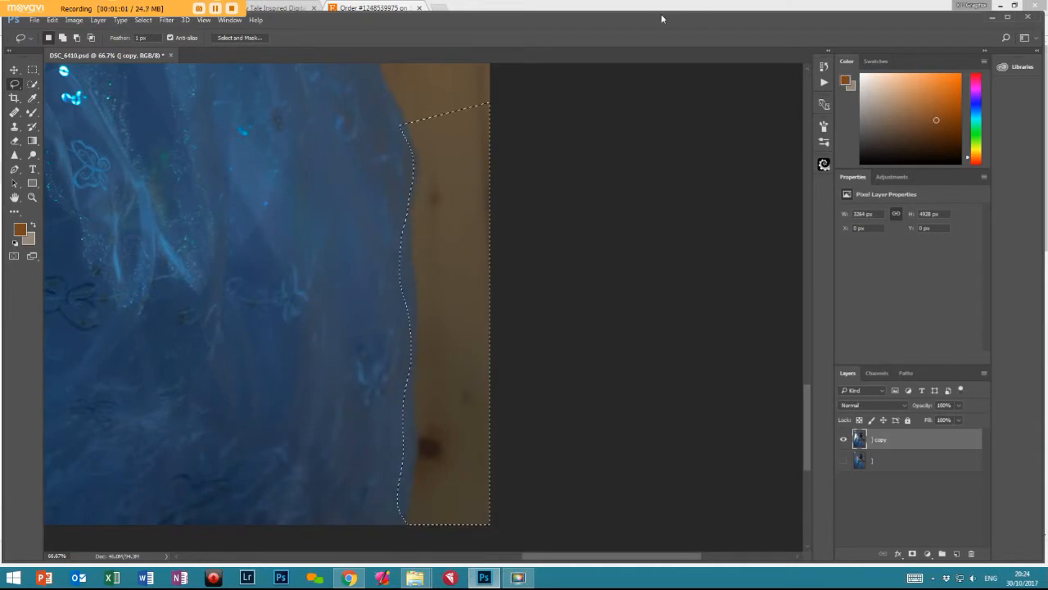
{"action": "key", "text": "Delete"}
{"action": "left_click_drag", "start_coordinate": [445, 195], "coordinate": [498, 514]}
{"action": "mouse_move", "coordinate": [223, 81]}
{"action": "left_mouse_down"}
{"action": "mouse_move", "coordinate": [354, 264]}
{"action": "mouse_move", "coordinate": [457, 451]}
{"action": "mouse_move", "coordinate": [720, 148]}
{"action": "left_mouse_up"}
{"action": "key", "text": "Delete"}
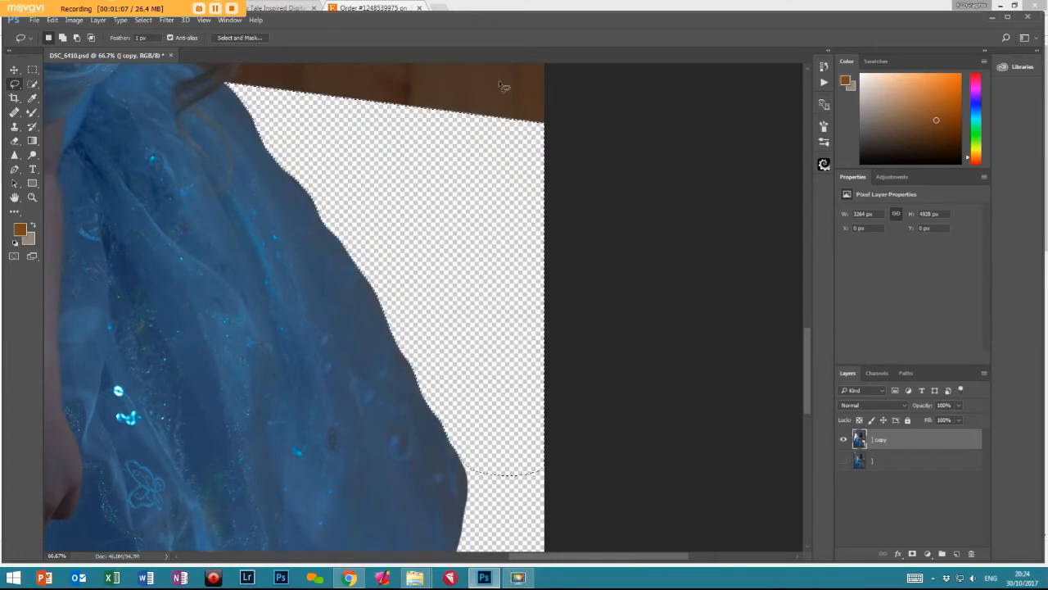
- Delete the wall and floor beside the sleeve and the hanging ends of the hair on the right
{"action": "left_click_drag", "start_coordinate": [295, 101], "coordinate": [495, 511]}
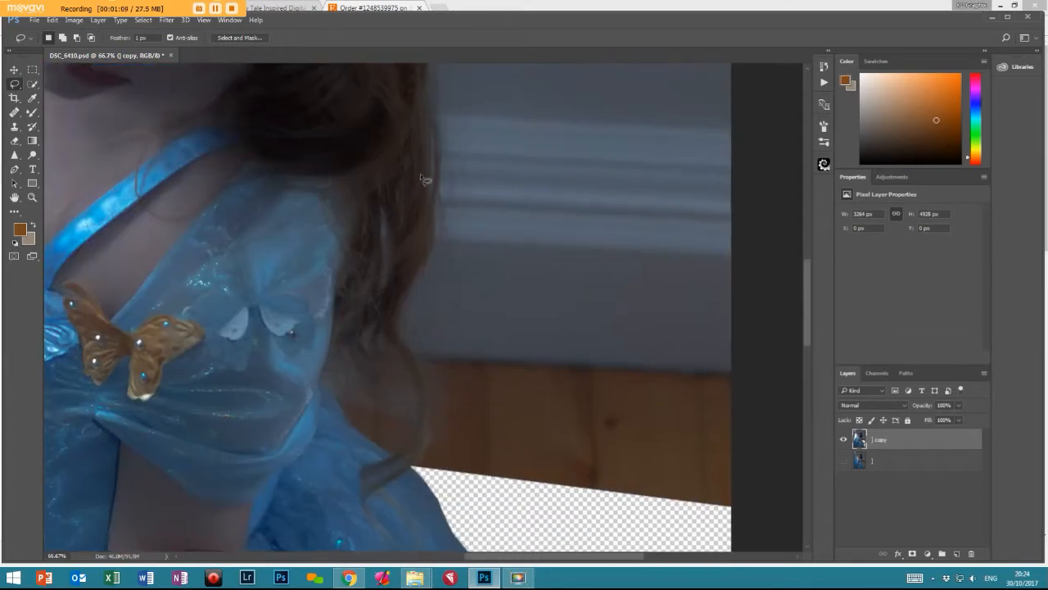
{"action": "mouse_move", "coordinate": [429, 140]}
{"action": "left_mouse_down"}
{"action": "mouse_move", "coordinate": [427, 238]}
{"action": "mouse_move", "coordinate": [378, 340]}
{"action": "mouse_move", "coordinate": [340, 380]}
{"action": "mouse_move", "coordinate": [383, 455]}
{"action": "mouse_move", "coordinate": [416, 483]}
{"action": "mouse_move", "coordinate": [647, 550]}
{"action": "mouse_move", "coordinate": [430, 139]}
{"action": "left_mouse_up"}
{"action": "key", "text": "Delete"}
{"action": "key", "text": "ctrl+d"}
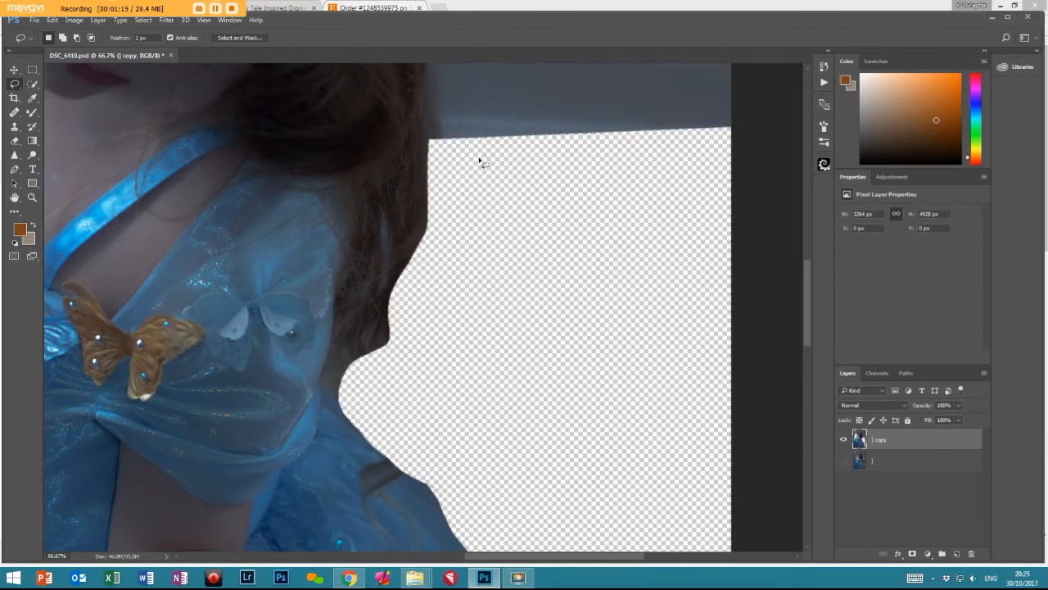
- Set the Lasso feather to 3 px and delete the panelled wall along the right side of the hair
{"action": "left_click_drag", "start_coordinate": [489, 246], "coordinate": [486, 400]}
{"action": "left_click", "coordinate": [154, 37]}
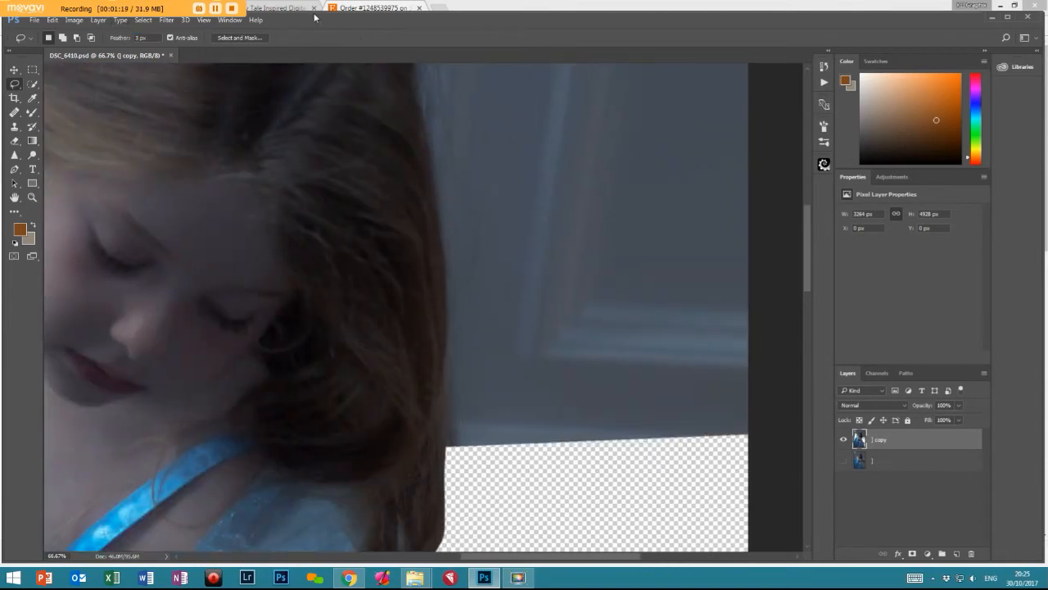
{"action": "mouse_move", "coordinate": [412, 76]}
{"action": "left_mouse_down"}
{"action": "mouse_move", "coordinate": [436, 244]}
{"action": "mouse_move", "coordinate": [442, 475]}
{"action": "mouse_move", "coordinate": [641, 501]}
{"action": "mouse_move", "coordinate": [847, 48]}
{"action": "left_mouse_up"}
{"action": "key", "text": "Delete"}
{"action": "key", "text": "ctrl+d"}
- Trim the hard edge of the lower hair beside the sleeve with a feathered lasso selection
{"action": "scroll", "coordinate": [472, 244], "scroll_direction": "down", "scroll_amount": 5}
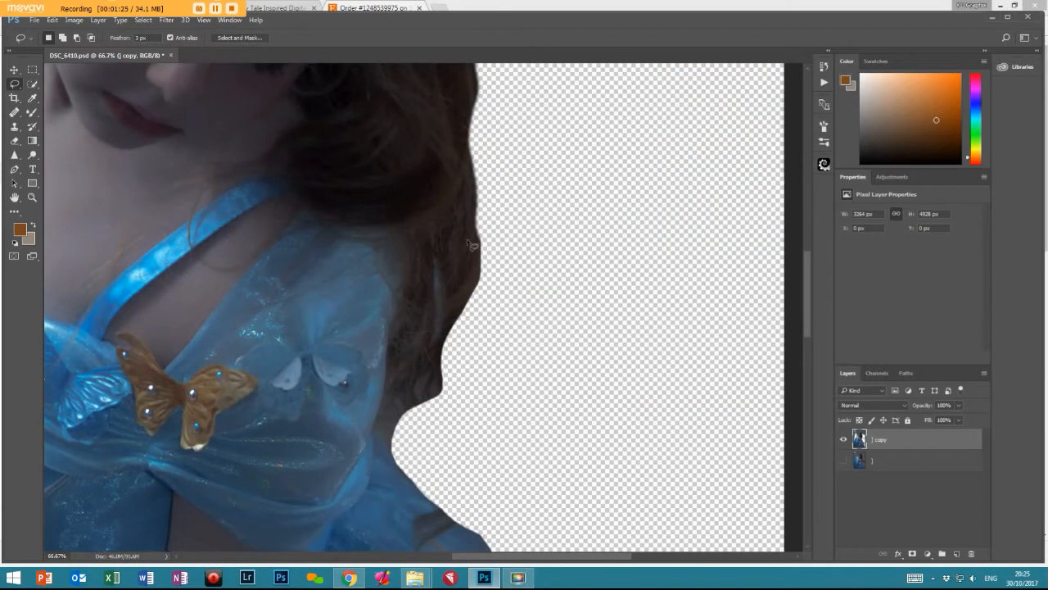
{"action": "mouse_move", "coordinate": [482, 213]}
{"action": "left_mouse_down"}
{"action": "mouse_move", "coordinate": [437, 380]}
{"action": "mouse_move", "coordinate": [398, 423]}
{"action": "mouse_move", "coordinate": [534, 475]}
{"action": "mouse_move", "coordinate": [737, 290]}
{"action": "left_mouse_up"}
{"action": "key", "text": "Delete"}
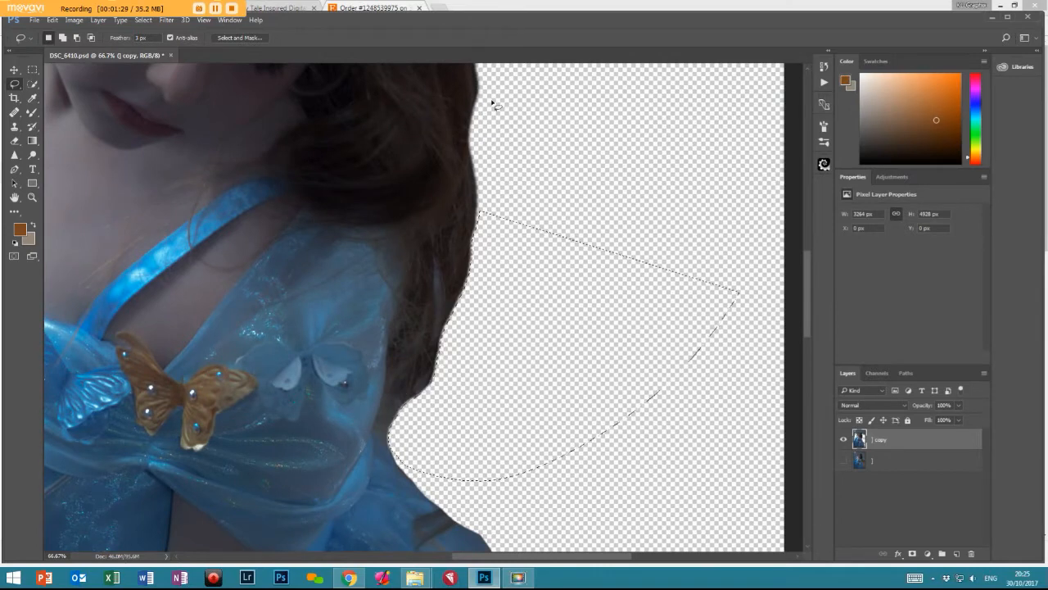
{"action": "key", "text": "ctrl+d"}
- Delete the wall around the upper right of the head and trim the hair edge at the crown
{"action": "mouse_move", "coordinate": [528, 103]}
{"action": "left_mouse_down"}
{"action": "mouse_move", "coordinate": [564, 343]}
{"action": "mouse_move", "coordinate": [571, 513]}
{"action": "left_mouse_up"}
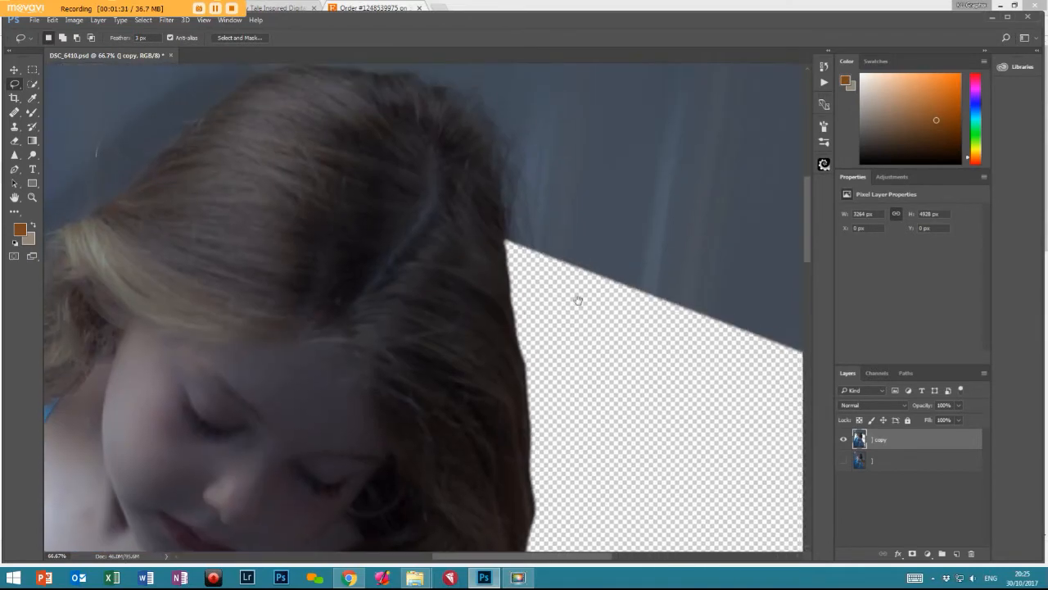
{"action": "left_click_drag", "start_coordinate": [580, 297], "coordinate": [607, 343]}
{"action": "mouse_move", "coordinate": [352, 109]}
{"action": "left_mouse_down"}
{"action": "mouse_move", "coordinate": [492, 151]}
{"action": "mouse_move", "coordinate": [513, 186]}
{"action": "mouse_move", "coordinate": [523, 255]}
{"action": "mouse_move", "coordinate": [506, 2]}
{"action": "mouse_move", "coordinate": [344, 5]}
{"action": "left_mouse_up"}
{"action": "key", "text": "Delete"}
{"action": "key", "text": "ctrl+d"}
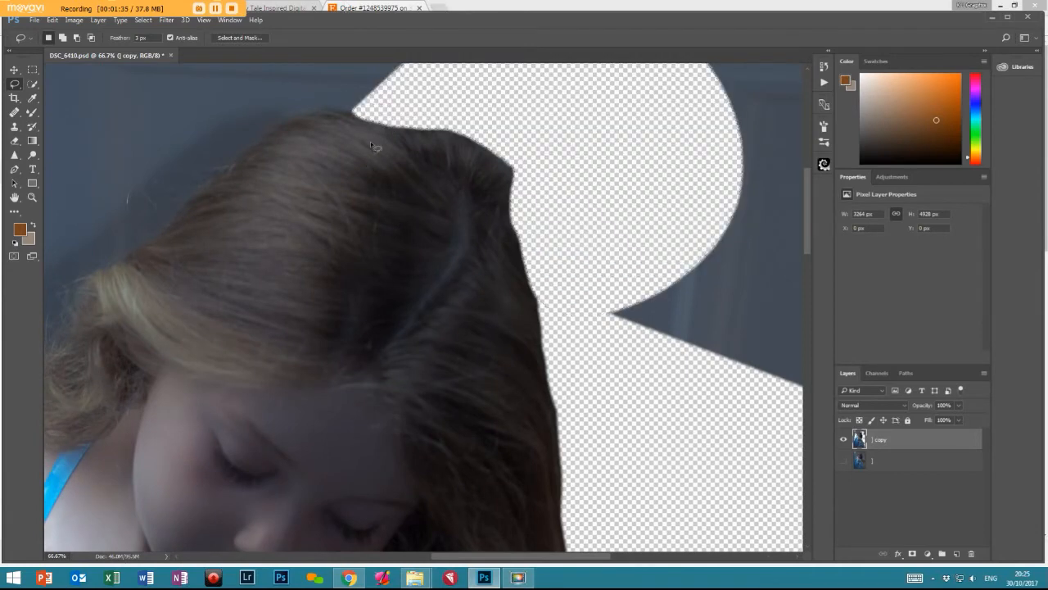
{"action": "mouse_move", "coordinate": [479, 153]}
{"action": "left_mouse_down"}
{"action": "mouse_move", "coordinate": [532, 216]}
{"action": "mouse_move", "coordinate": [637, 142]}
{"action": "left_mouse_up"}
{"action": "key", "text": "Delete"}
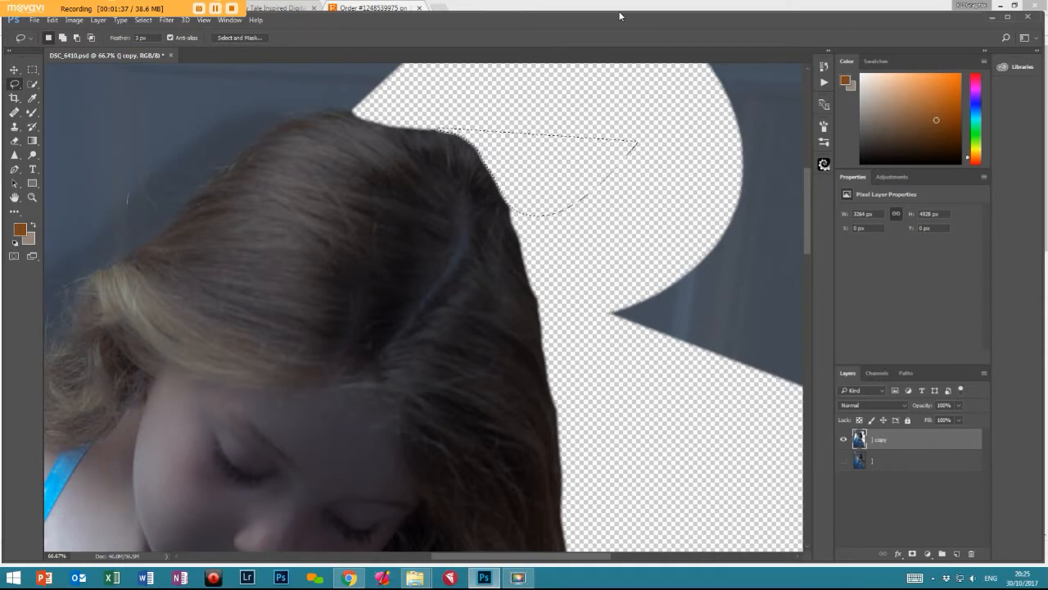
- Delete the wall above the upper left of the head with a feathered lasso selection along the hair edge
{"action": "key", "text": "ctrl+d"}
{"action": "mouse_move", "coordinate": [318, 118]}
{"action": "left_mouse_down"}
{"action": "mouse_move", "coordinate": [167, 230]}
{"action": "mouse_move", "coordinate": [44, 274]}
{"action": "mouse_move", "coordinate": [326, 62]}
{"action": "left_mouse_up"}
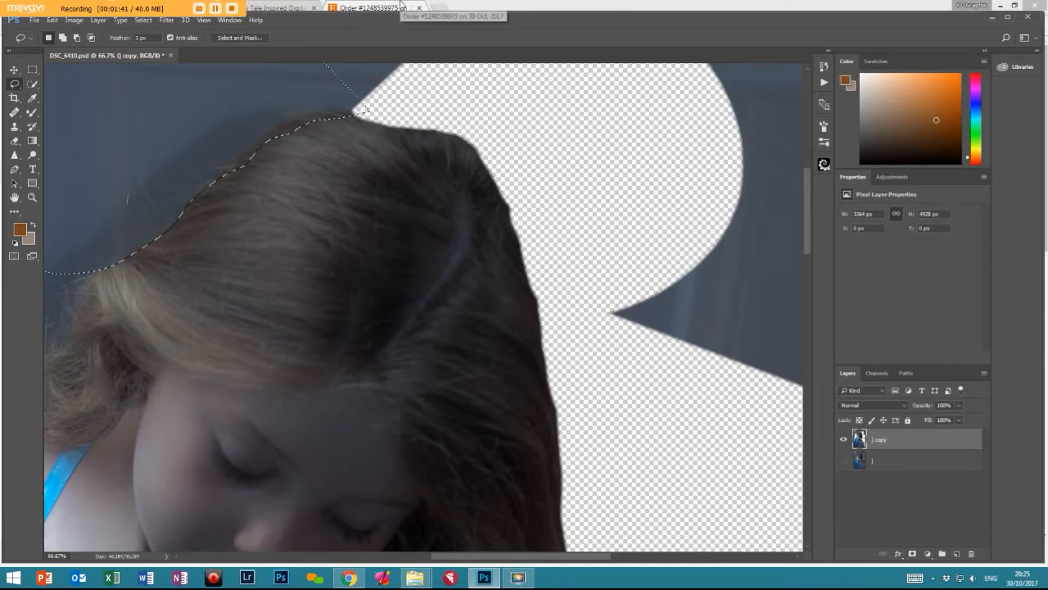
{"action": "key", "text": "Delete"}
{"action": "key", "text": "ctrl+d"}
- Delete the wall beside the left curls down to the shoulder with another feathered lasso selection
{"action": "left_click_drag", "start_coordinate": [214, 300], "coordinate": [630, 123]}
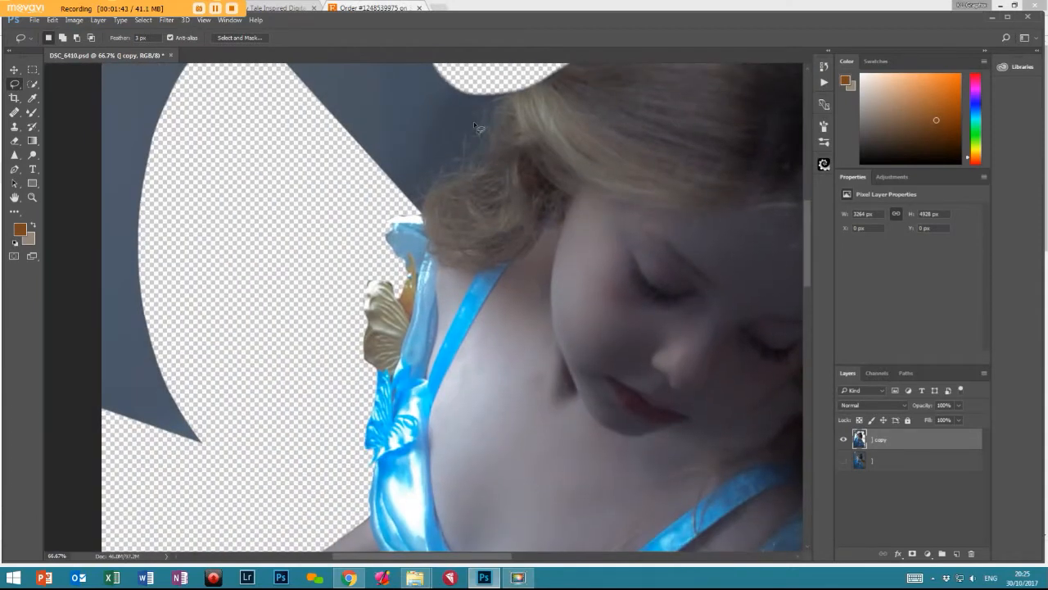
{"action": "mouse_move", "coordinate": [473, 170]}
{"action": "left_mouse_down"}
{"action": "mouse_move", "coordinate": [429, 209]}
{"action": "mouse_move", "coordinate": [397, 200]}
{"action": "mouse_move", "coordinate": [320, 63]}
{"action": "left_mouse_up"}
{"action": "key", "text": "Delete"}
{"action": "key", "text": "ctrl+d"}
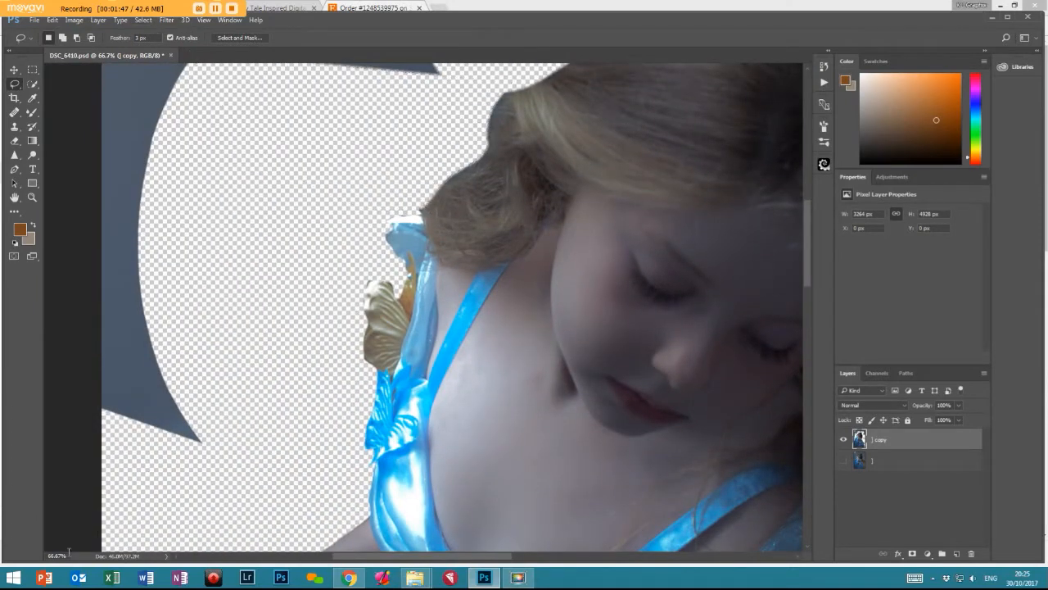
- Set the Lasso feather to 0 px and delete all remaining wall pieces loosely around the girl's head and shoulders
{"action": "key", "text": "ctrl+minus"}
{"action": "key", "text": "ctrl+minus"}
{"action": "key", "text": "ctrl+minus"}
{"action": "key", "text": "ctrl+minus"}
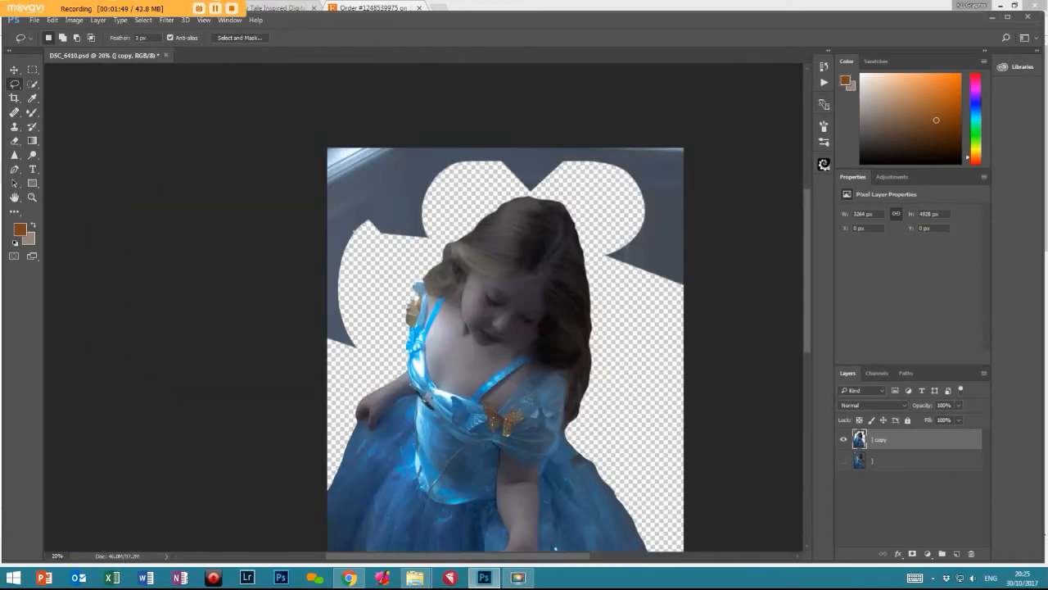
{"action": "left_click", "coordinate": [33, 69]}
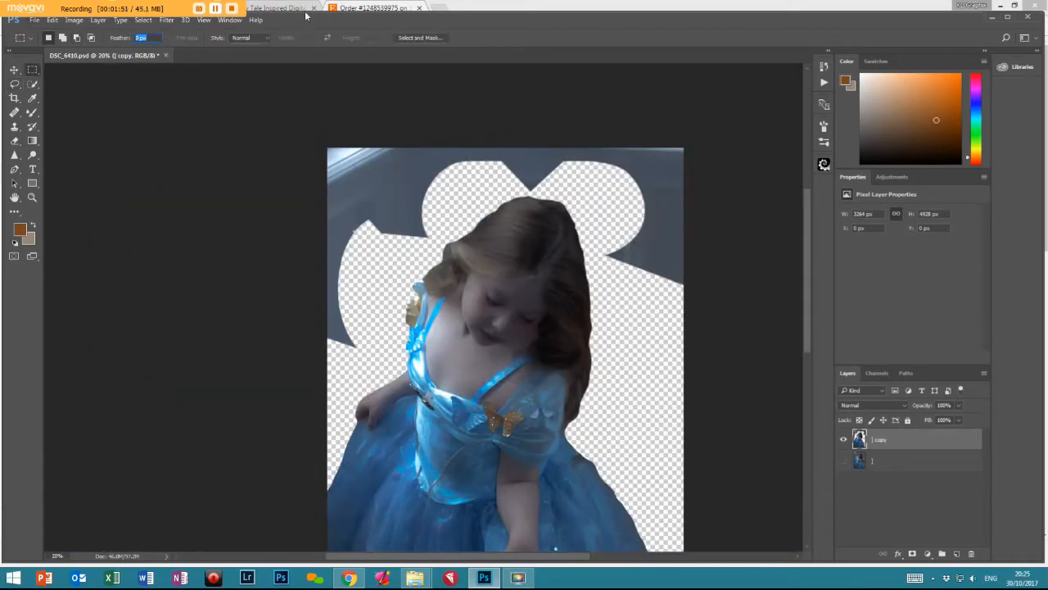
{"action": "left_click", "coordinate": [14, 85]}
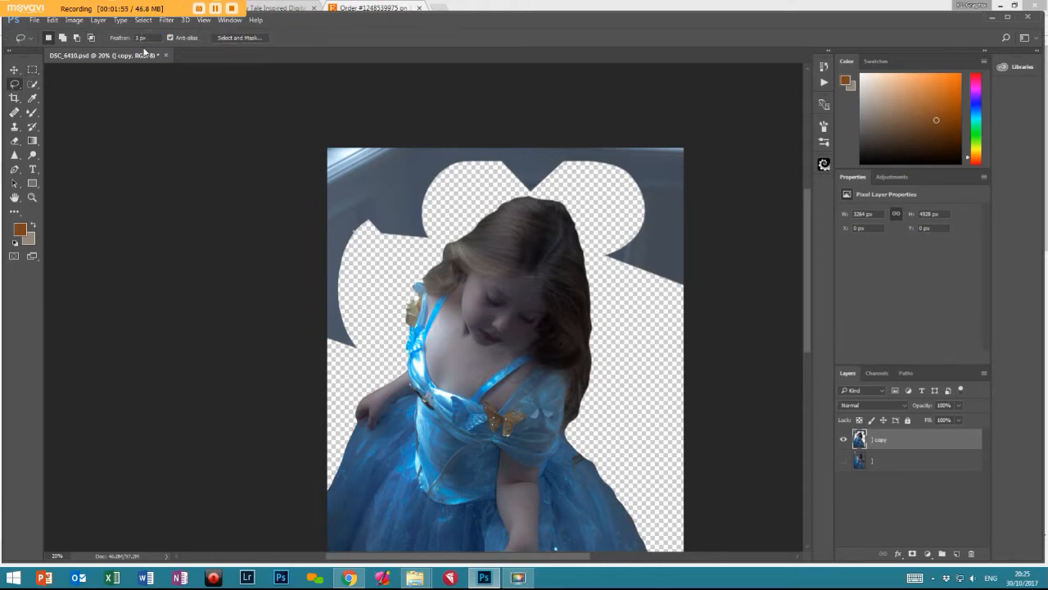
{"action": "type", "text": "0"}
{"action": "key", "text": "Return"}
{"action": "mouse_move", "coordinate": [328, 378]}
{"action": "left_mouse_down"}
{"action": "mouse_move", "coordinate": [351, 370]}
{"action": "mouse_move", "coordinate": [398, 282]}
{"action": "mouse_move", "coordinate": [523, 201]}
{"action": "mouse_move", "coordinate": [555, 196]}
{"action": "mouse_move", "coordinate": [686, 368]}
{"action": "left_mouse_up"}
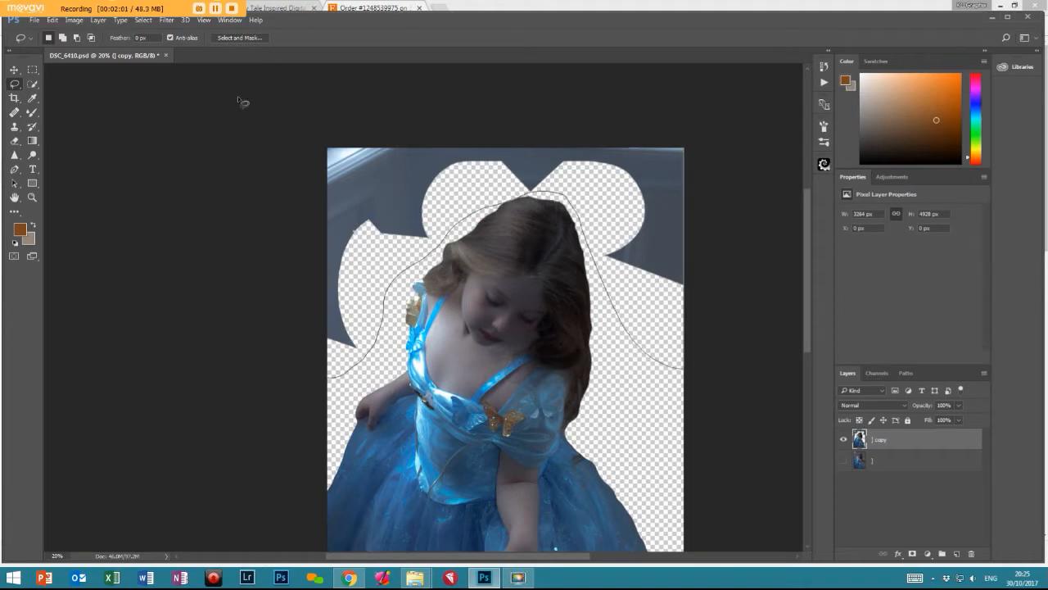
{"action": "key", "text": "Delete"}
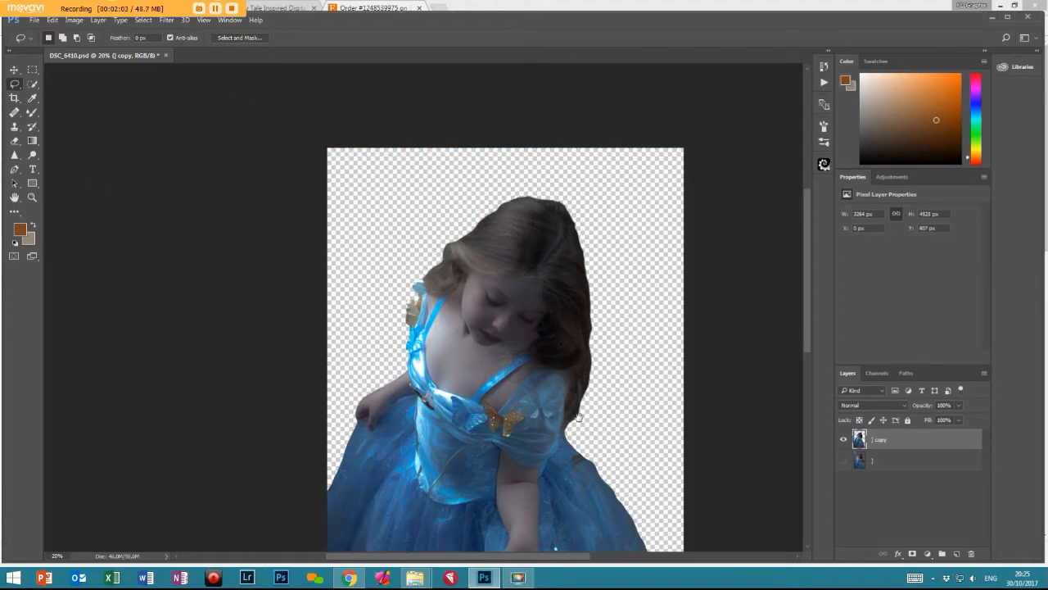
- Set the canvas size to 6000 by 4000 pixels and proceed with the clipping
{"action": "left_click_drag", "start_coordinate": [579, 418], "coordinate": [596, 115]}
{"action": "left_click_drag", "start_coordinate": [575, 152], "coordinate": [554, 314]}
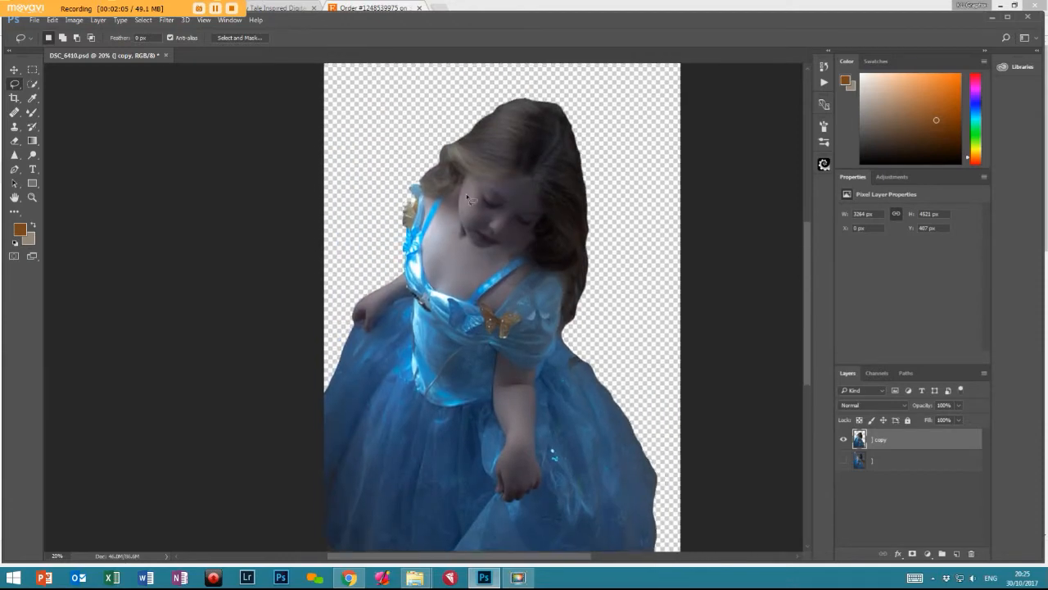
{"action": "left_click", "coordinate": [75, 20]}
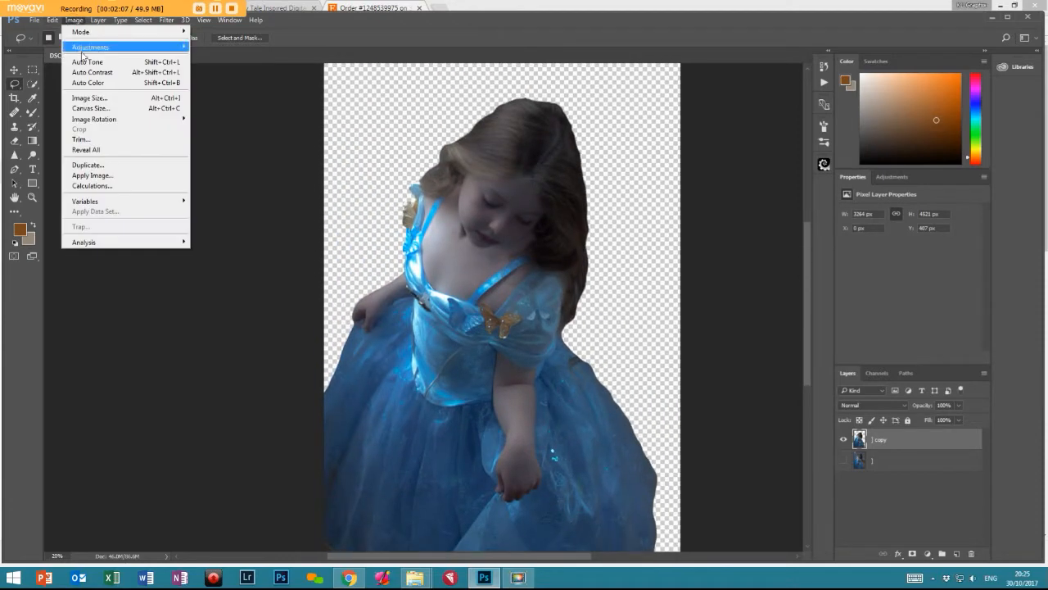
{"action": "left_click", "coordinate": [105, 110]}
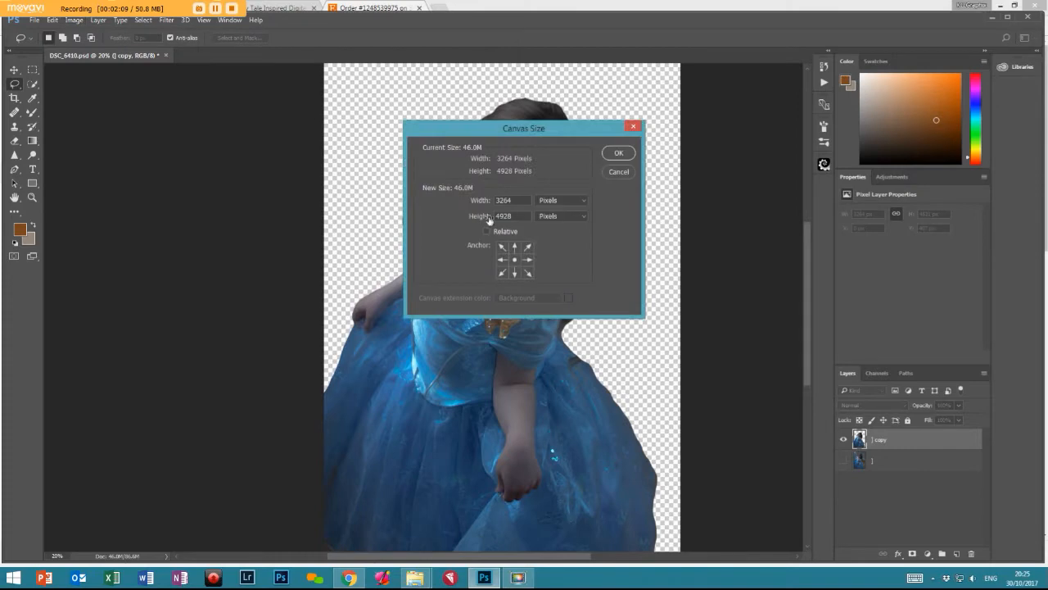
{"action": "left_click", "coordinate": [556, 203]}
{"action": "left_click", "coordinate": [557, 203]}
{"action": "type", "text": "6000"}
{"action": "key", "text": "Tab"}
{"action": "type", "text": "4"}
{"action": "left_click", "coordinate": [559, 202]}
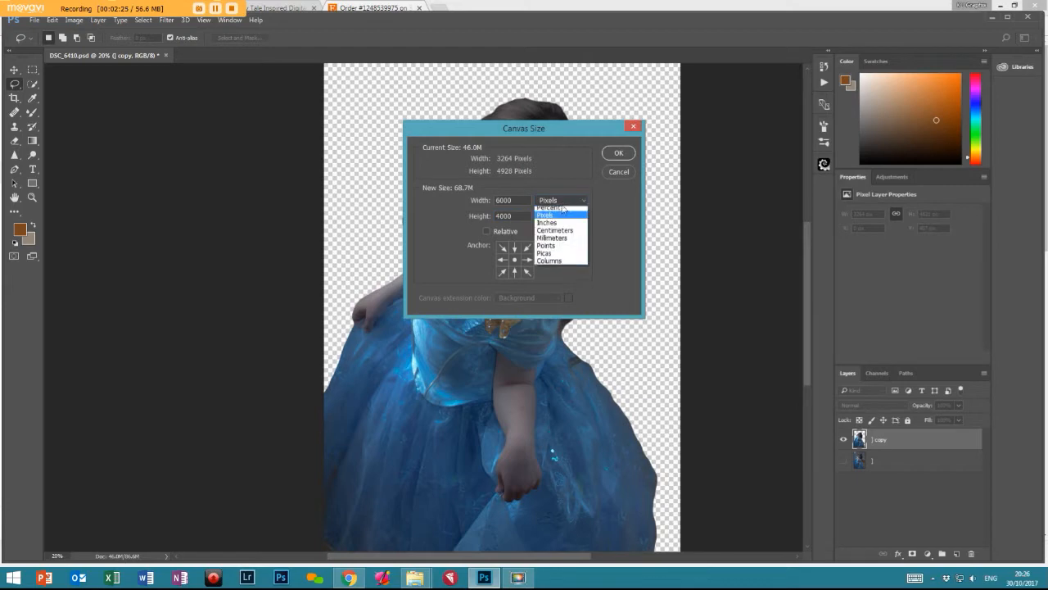
{"action": "left_click", "coordinate": [554, 229]}
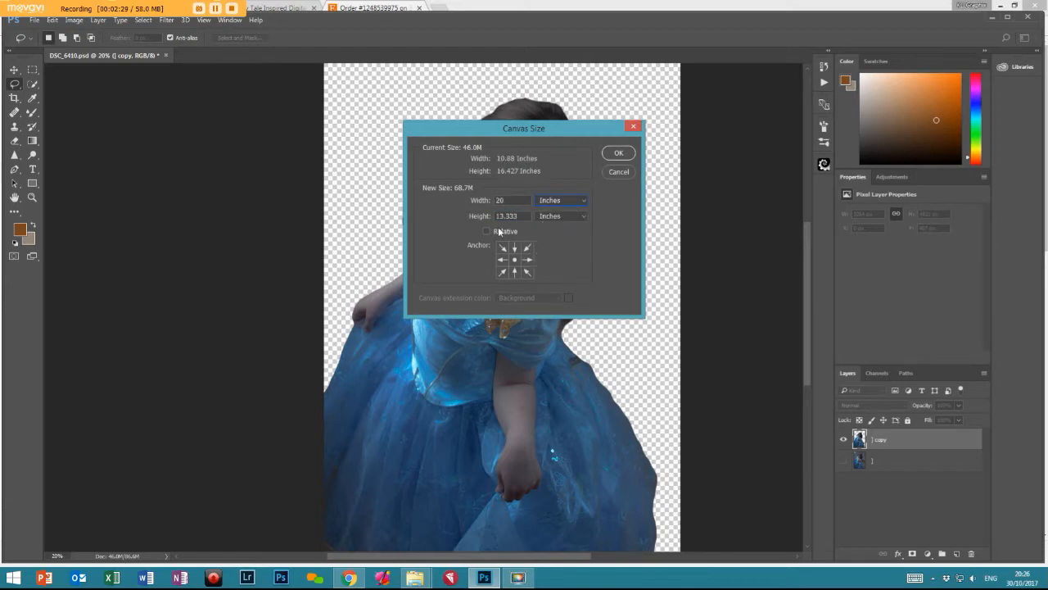
{"action": "left_click", "coordinate": [559, 200]}
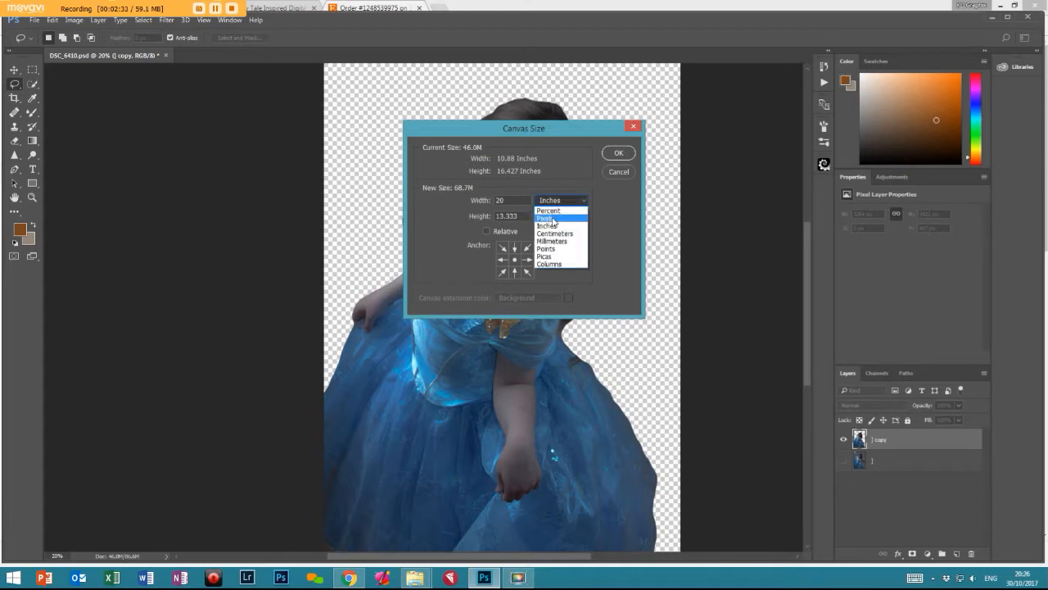
{"action": "left_click", "coordinate": [554, 219]}
{"action": "left_click", "coordinate": [618, 153]}
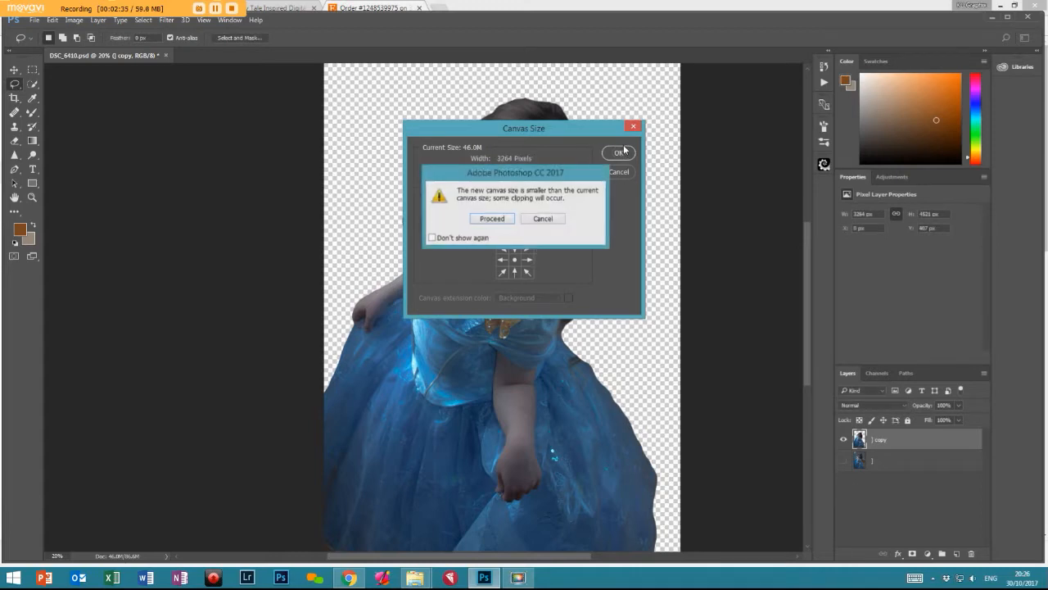
{"action": "left_click", "coordinate": [490, 219]}
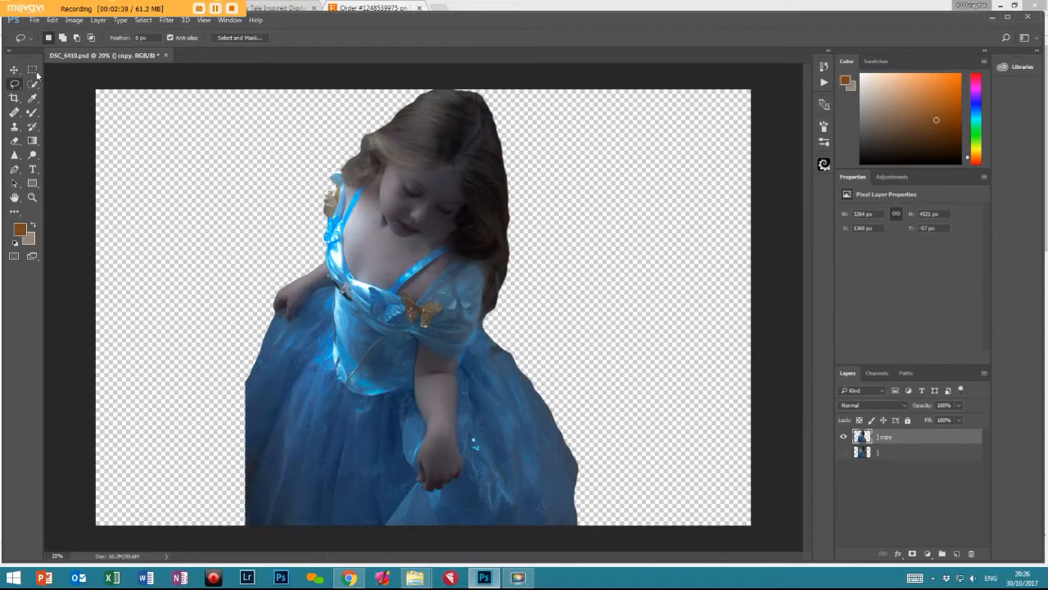
- Move the girl slightly down and to the right, and enlarge the canvas to 7000 by 5000 pixels
{"action": "left_click", "coordinate": [14, 70]}
{"action": "mouse_move", "coordinate": [424, 220]}
{"action": "left_mouse_down"}
{"action": "mouse_move", "coordinate": [475, 223]}
{"action": "mouse_move", "coordinate": [421, 225]}
{"action": "mouse_move", "coordinate": [434, 228]}
{"action": "left_mouse_up"}
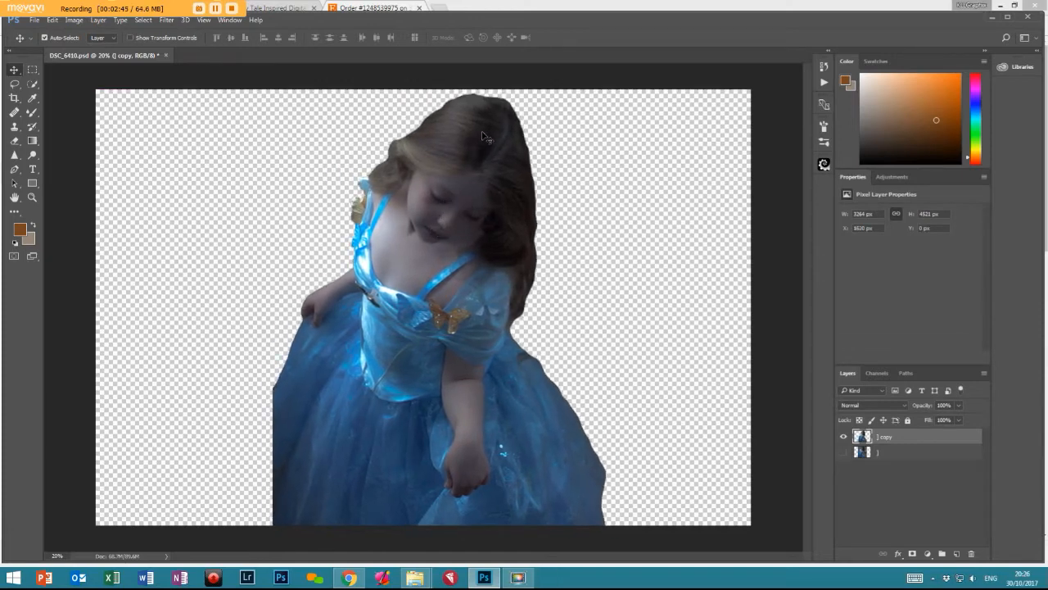
{"action": "left_click", "coordinate": [74, 20]}
{"action": "left_click", "coordinate": [115, 103]}
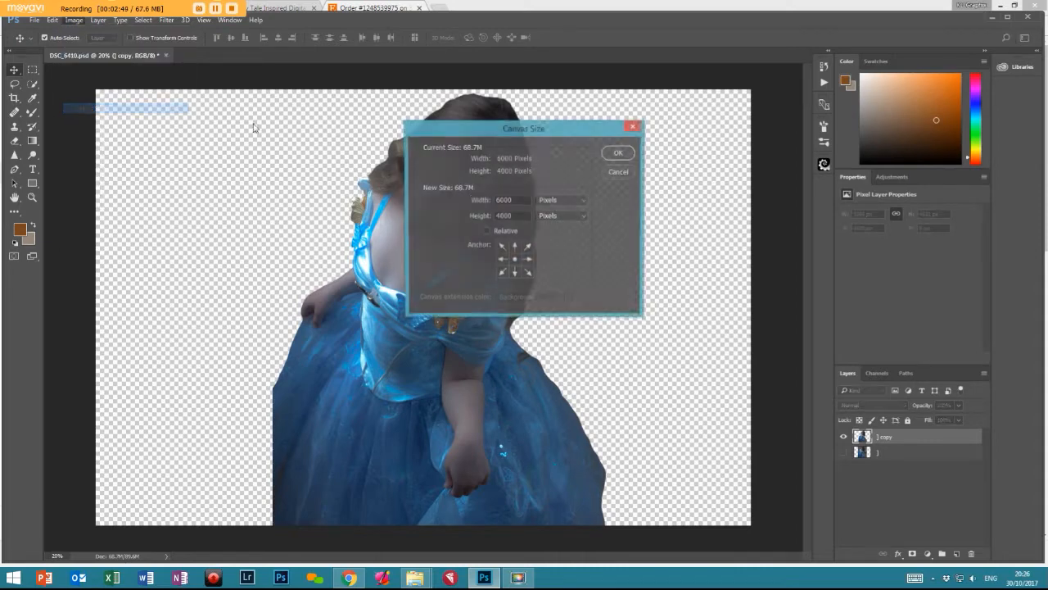
{"action": "double_click", "coordinate": [513, 216]}
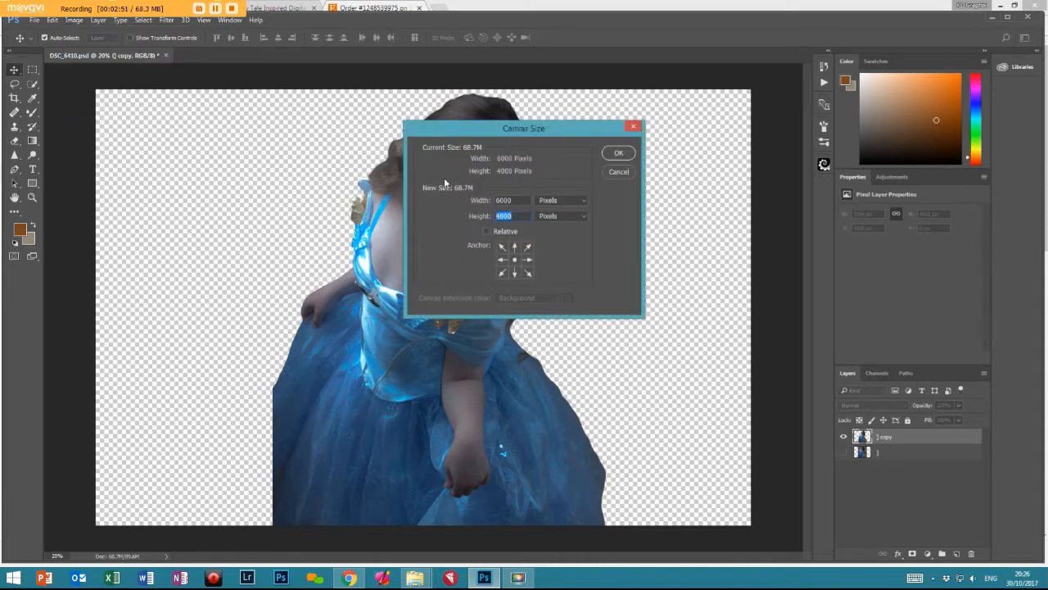
{"action": "type", "text": "5000"}
{"action": "double_click", "coordinate": [512, 199]}
{"action": "type", "text": "7000"}
{"action": "key", "text": "Return"}
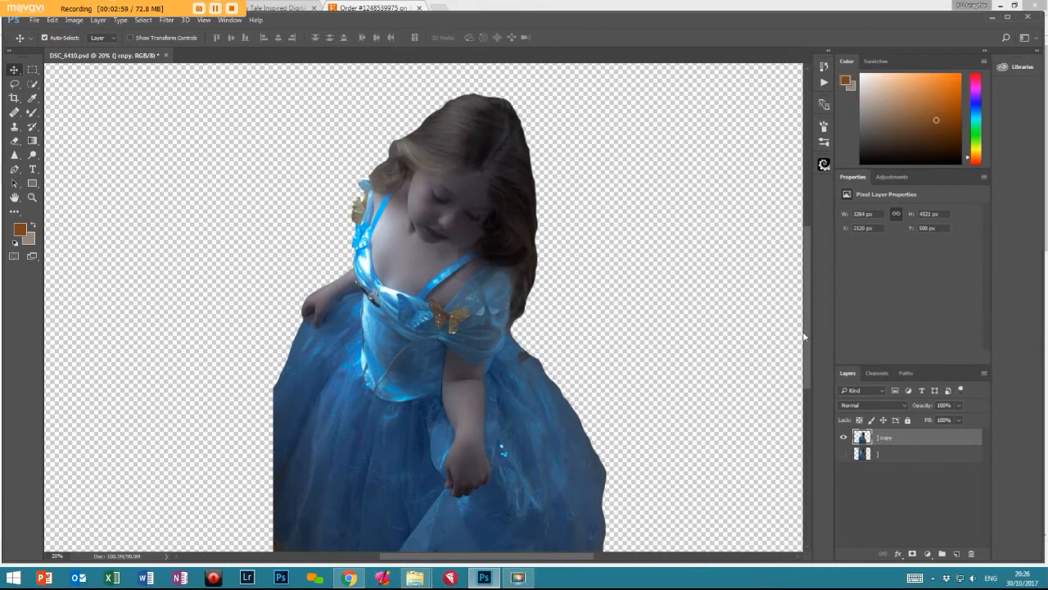
{"action": "left_click_drag", "start_coordinate": [806, 335], "coordinate": [809, 352]}
{"action": "left_click", "coordinate": [32, 69]}
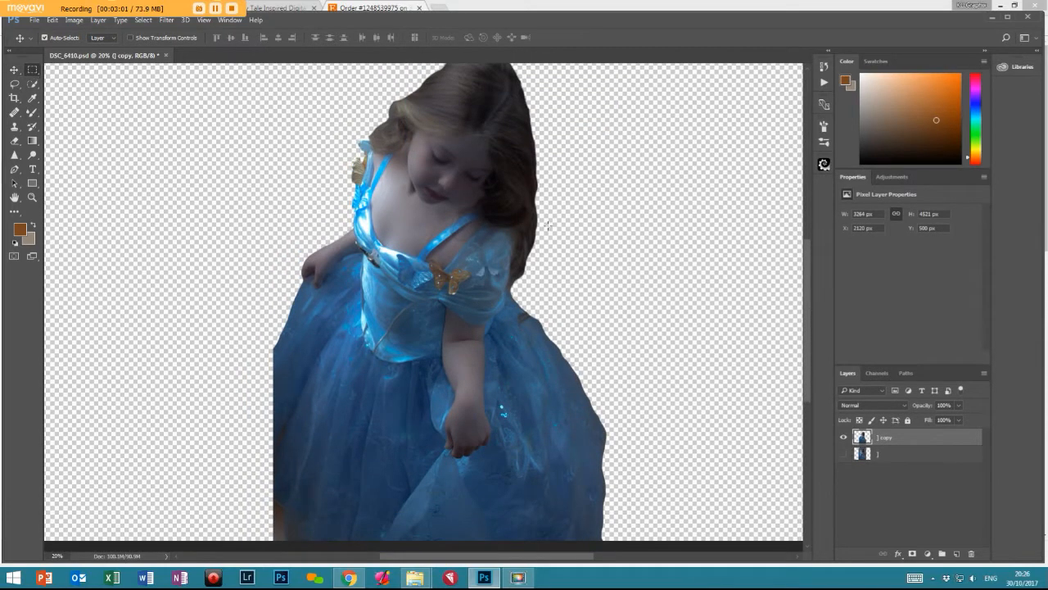
{"action": "left_click_drag", "start_coordinate": [613, 179], "coordinate": [698, 538]}
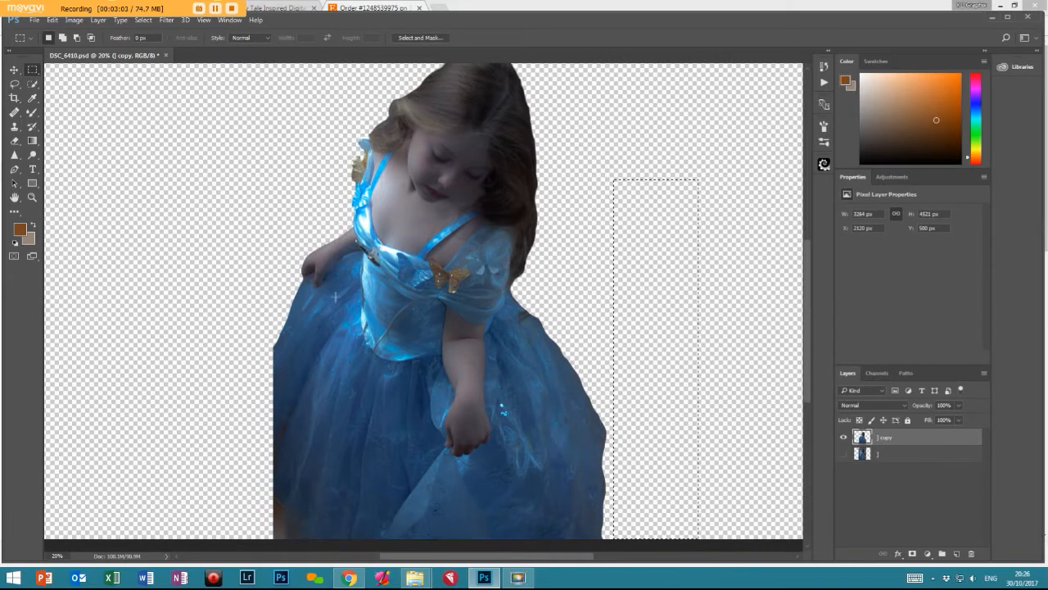
{"action": "left_click", "coordinate": [225, 182]}
- Move the cut-out girl slightly to the left, keeping the skirt flush with the bottom edge of the canvas
{"action": "left_click", "coordinate": [14, 70]}
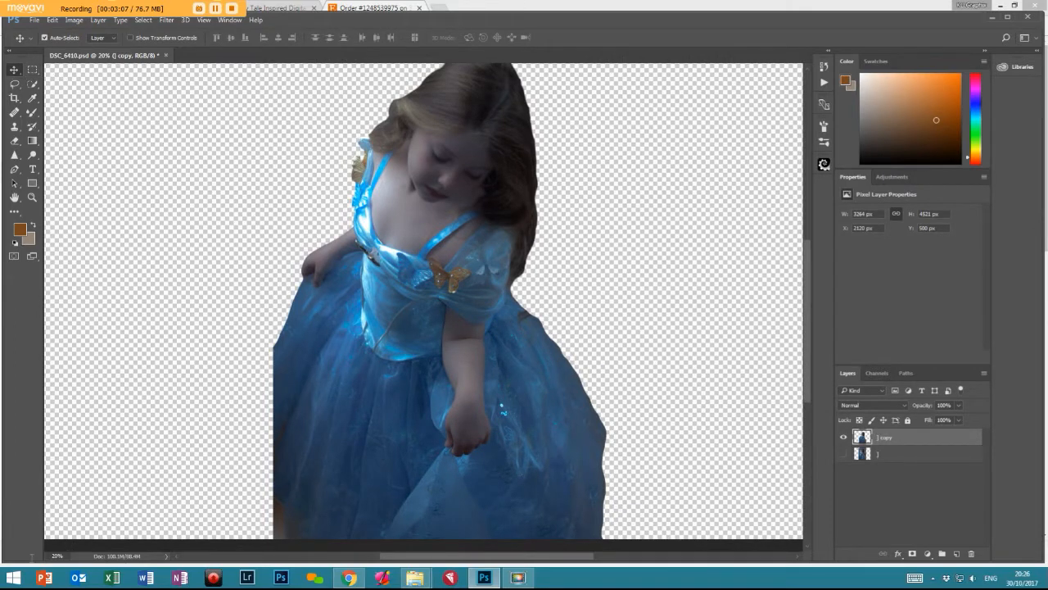
{"action": "left_click", "coordinate": [57, 556]}
{"action": "type", "text": "10"}
{"action": "key", "text": "Return"}
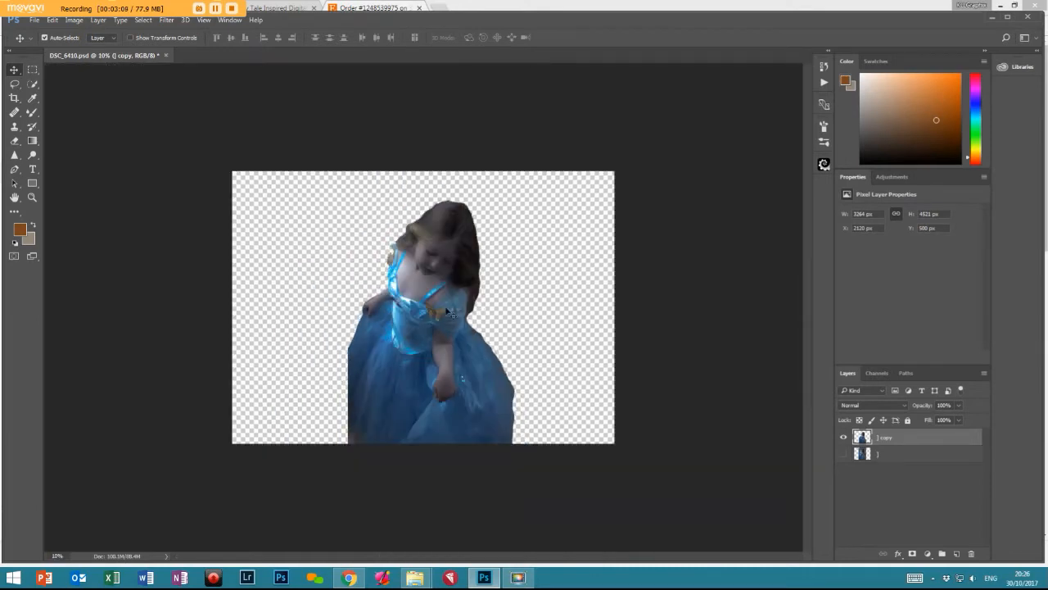
{"action": "left_click_drag", "start_coordinate": [440, 277], "coordinate": [466, 316]}
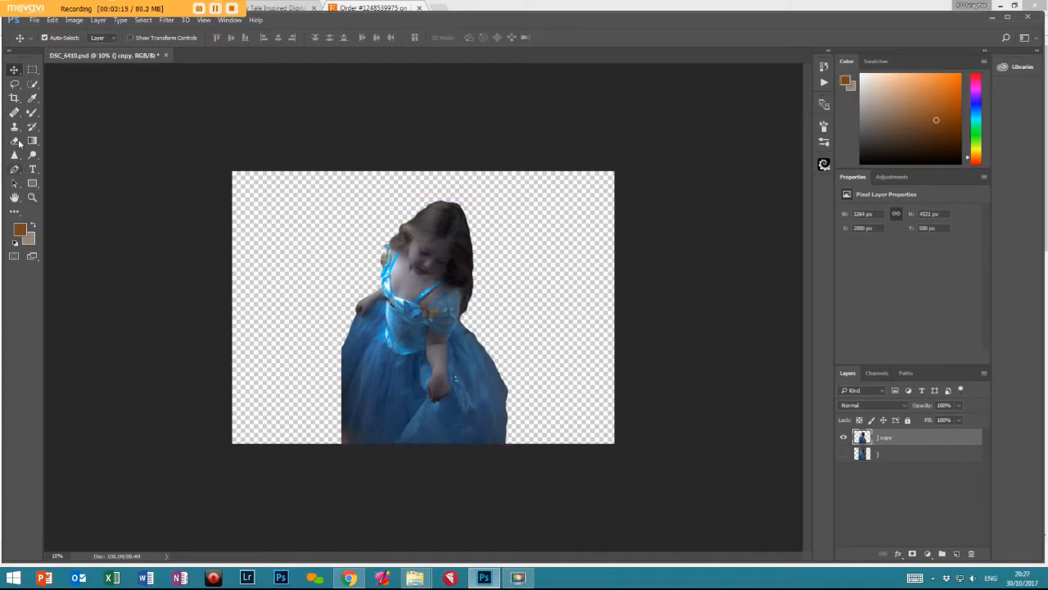
- Select the right side of the skirt with the unfeathered Lasso and copy it onto a new layer
{"action": "left_click", "coordinate": [14, 84]}
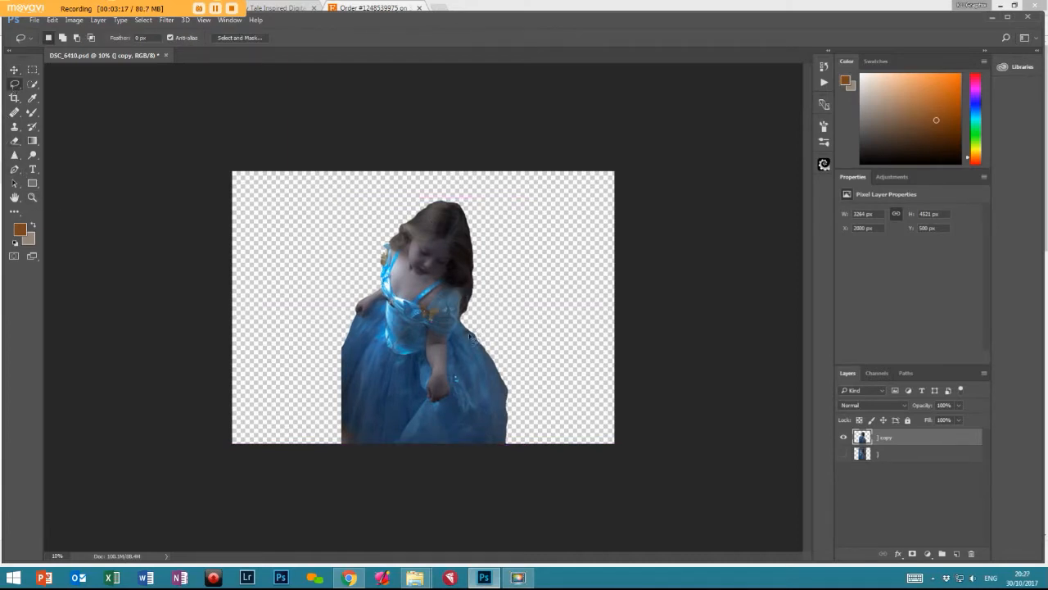
{"action": "mouse_move", "coordinate": [462, 409]}
{"action": "left_mouse_down"}
{"action": "mouse_move", "coordinate": [543, 461]}
{"action": "mouse_move", "coordinate": [568, 216]}
{"action": "mouse_move", "coordinate": [573, 244]}
{"action": "left_mouse_up"}
{"action": "key", "text": "ctrl+c"}
{"action": "key", "text": "ctrl+v"}
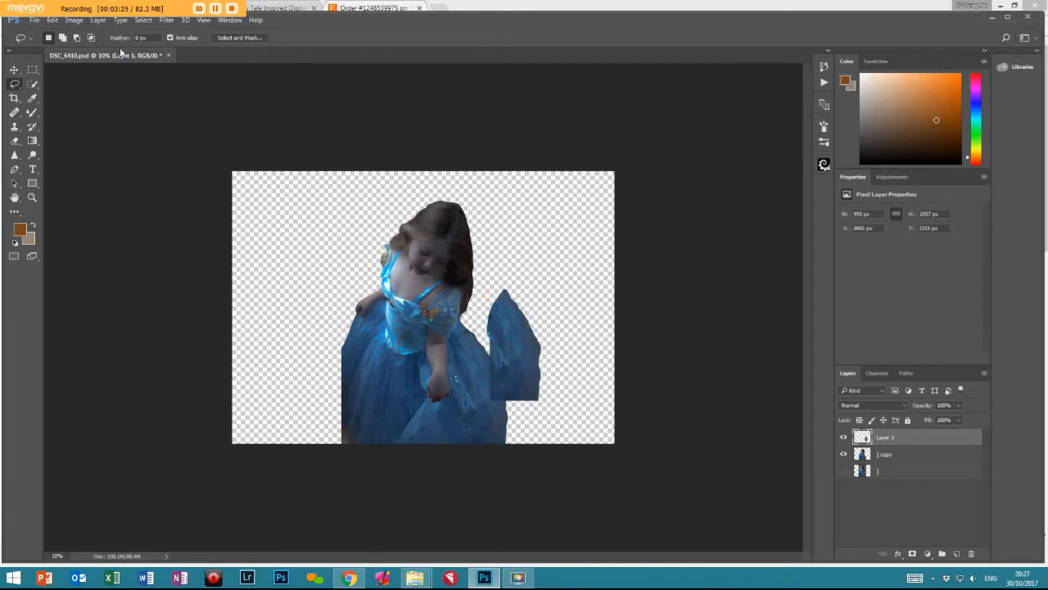
- Flip the copied skirt piece horizontally and place it against the cut-off left side of the dress
{"action": "left_click", "coordinate": [53, 20]}
{"action": "mouse_move", "coordinate": [86, 254]}
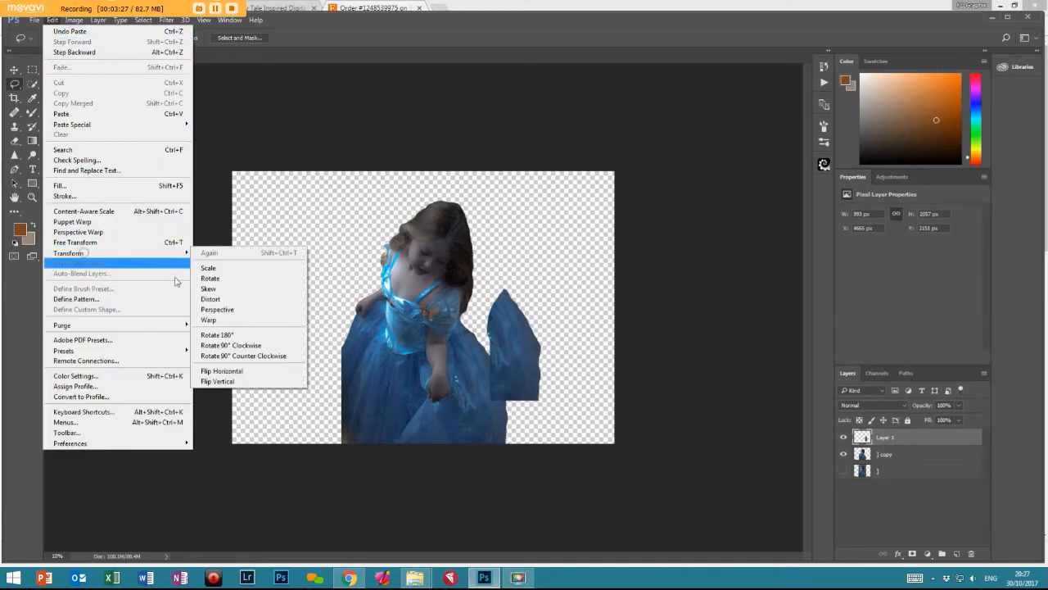
{"action": "left_click", "coordinate": [225, 372]}
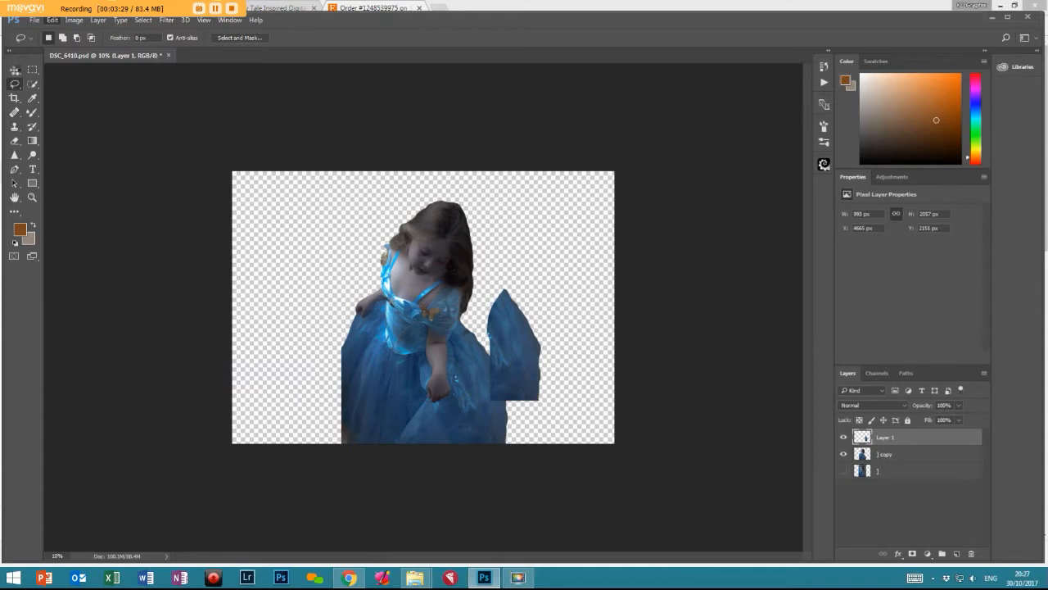
{"action": "left_click", "coordinate": [14, 72]}
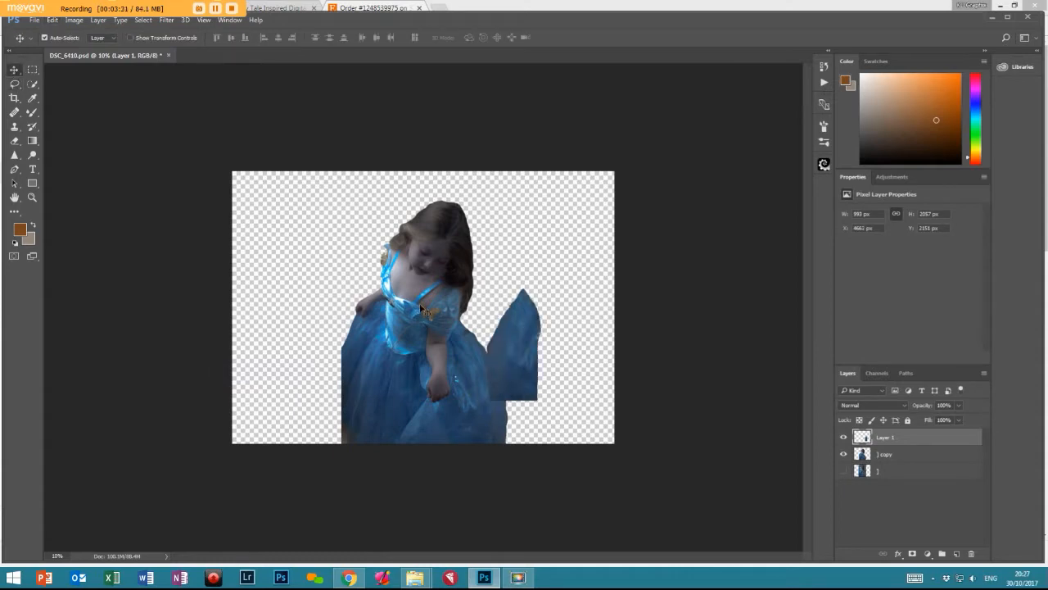
{"action": "left_click_drag", "start_coordinate": [516, 350], "coordinate": [337, 402]}
{"action": "mouse_move", "coordinate": [860, 442]}
{"action": "left_mouse_down"}
{"action": "mouse_move", "coordinate": [864, 463]}
{"action": "mouse_move", "coordinate": [866, 442]}
{"action": "left_mouse_up"}
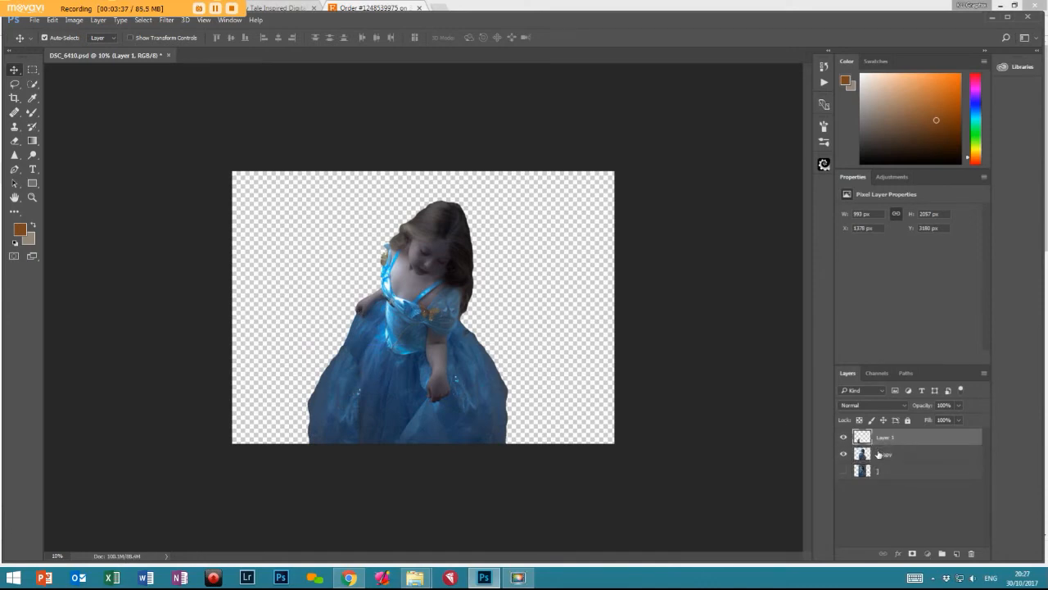
- Blend the added skirt piece into the dress with a soft 300 px Eraser at 55% opacity and merge it with the cut-out layer
{"action": "left_click", "coordinate": [13, 141]}
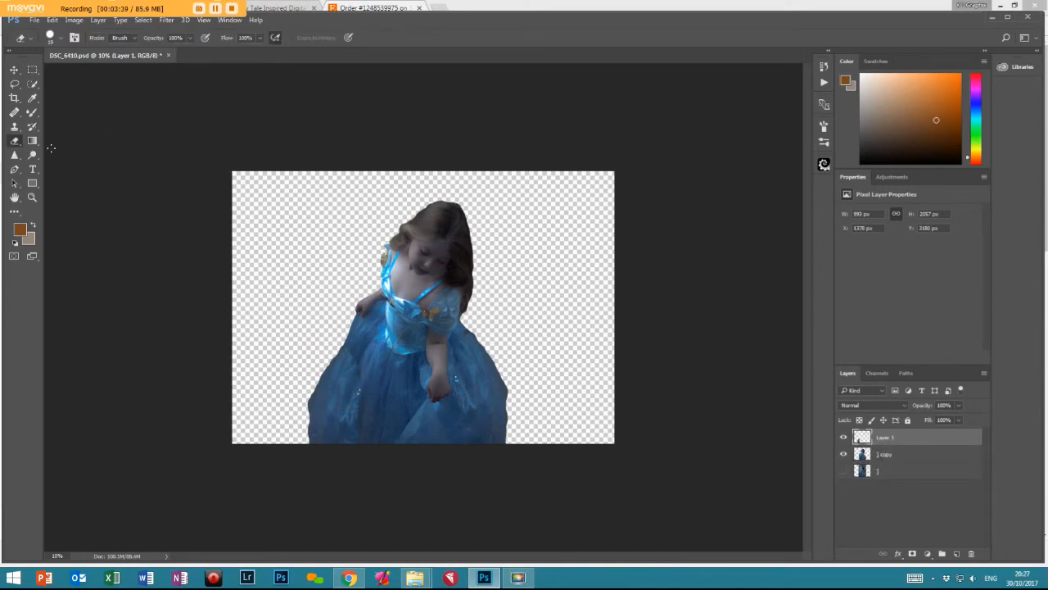
{"action": "left_click", "coordinate": [53, 39]}
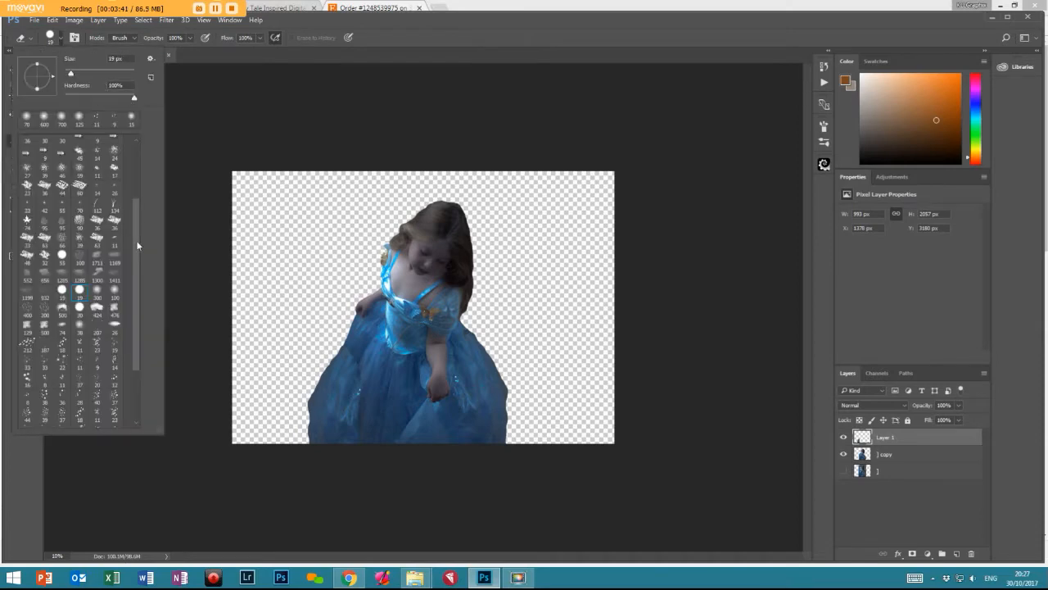
{"action": "left_click_drag", "start_coordinate": [138, 245], "coordinate": [127, 143]}
{"action": "left_click", "coordinate": [95, 146]}
{"action": "left_click", "coordinate": [167, 44]}
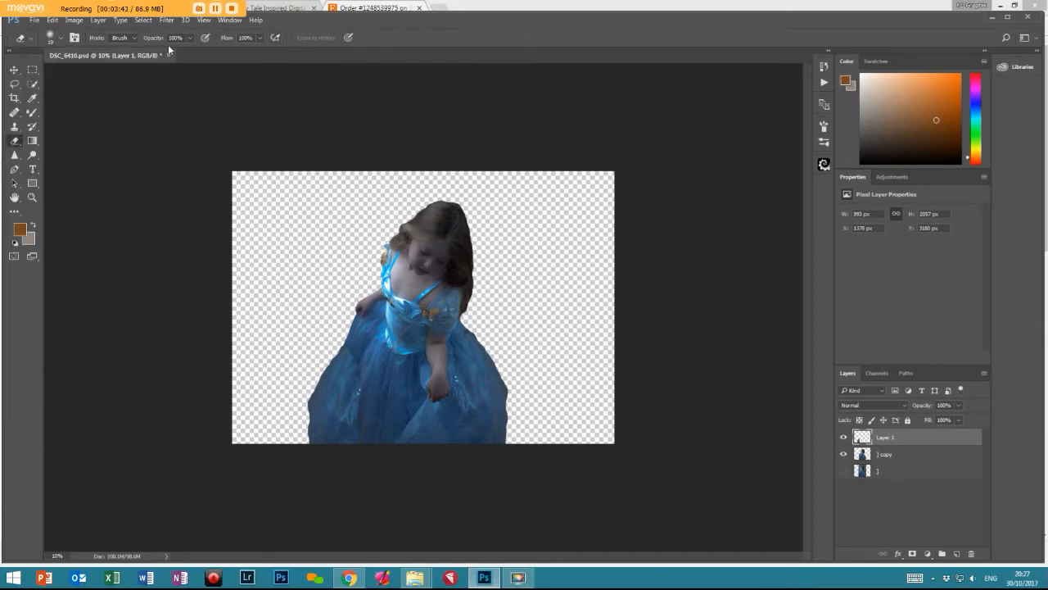
{"action": "left_click", "coordinate": [191, 38]}
{"action": "left_click_drag", "start_coordinate": [167, 52], "coordinate": [170, 52]}
{"action": "left_click", "coordinate": [334, 127]}
{"action": "key", "text": "ctrl+alt+z"}
{"action": "left_click", "coordinate": [879, 454], "text": "shift"}
{"action": "key", "text": "ctrl+e"}
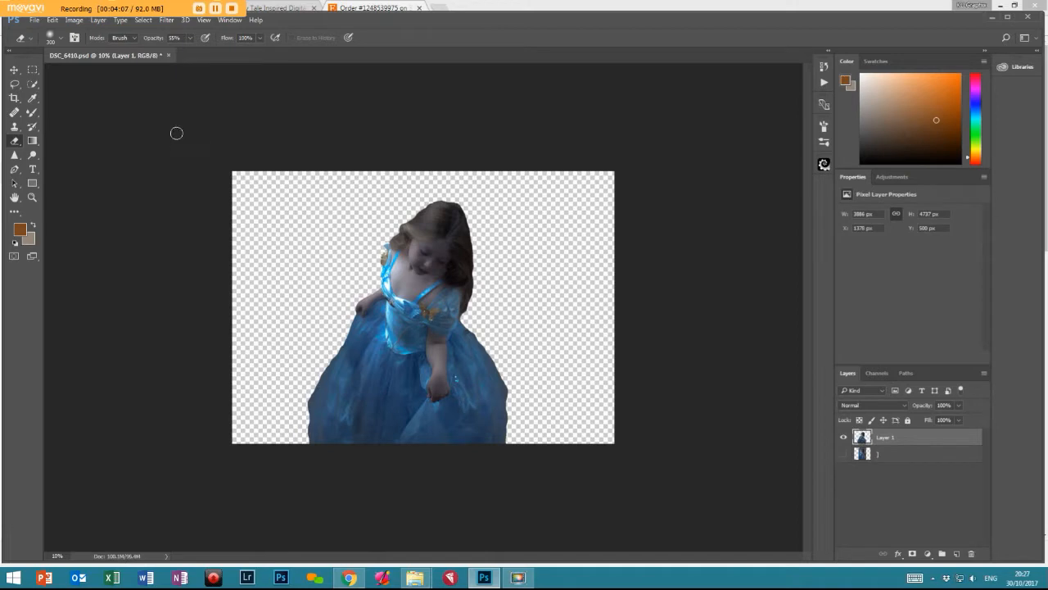
- Add a new empty layer and place it directly beneath the cut-out girl
{"action": "left_click", "coordinate": [31, 198]}
{"action": "left_click", "coordinate": [443, 426]}
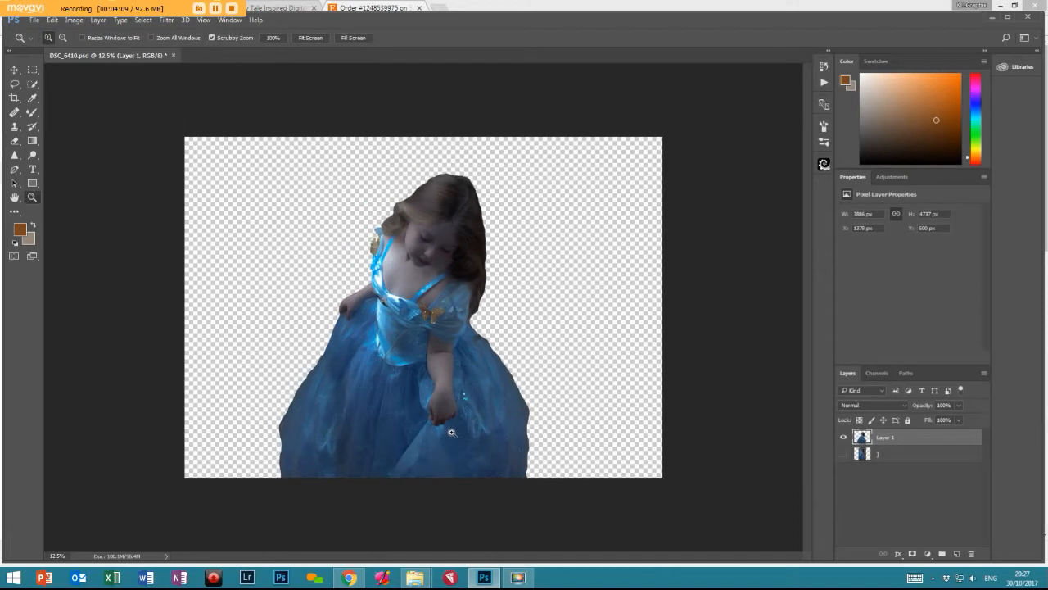
{"action": "key", "text": "ctrl+shift+n"}
{"action": "key", "text": "Return"}
{"action": "left_click_drag", "start_coordinate": [880, 437], "coordinate": [881, 463]}
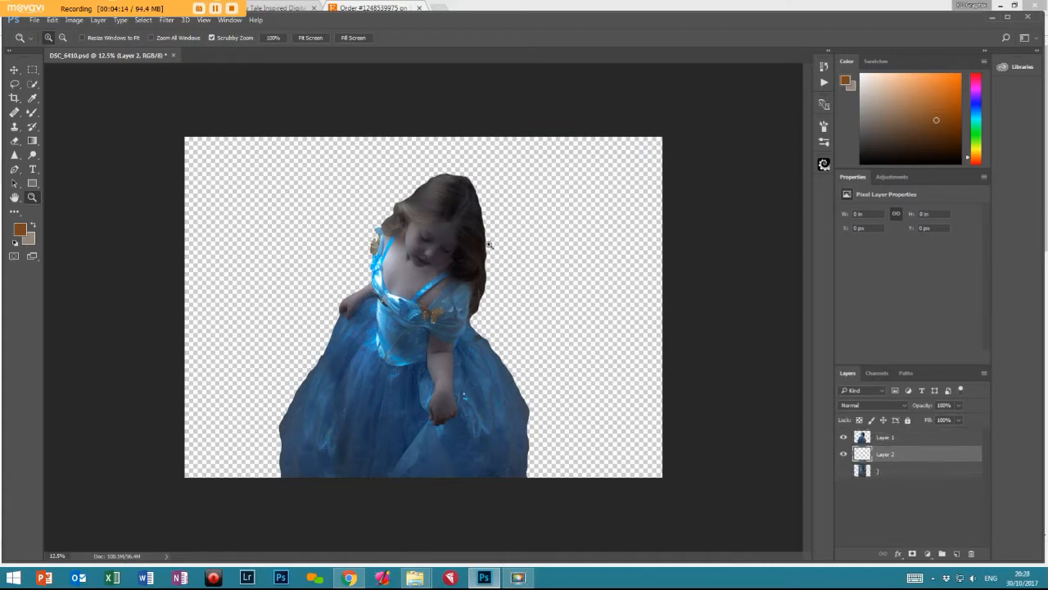
- Set the foreground colour to black and the background colour to dark navy #0b1d32
{"action": "left_click", "coordinate": [20, 229]}
{"action": "left_click_drag", "start_coordinate": [437, 229], "coordinate": [364, 308]}
{"action": "left_click", "coordinate": [614, 147]}
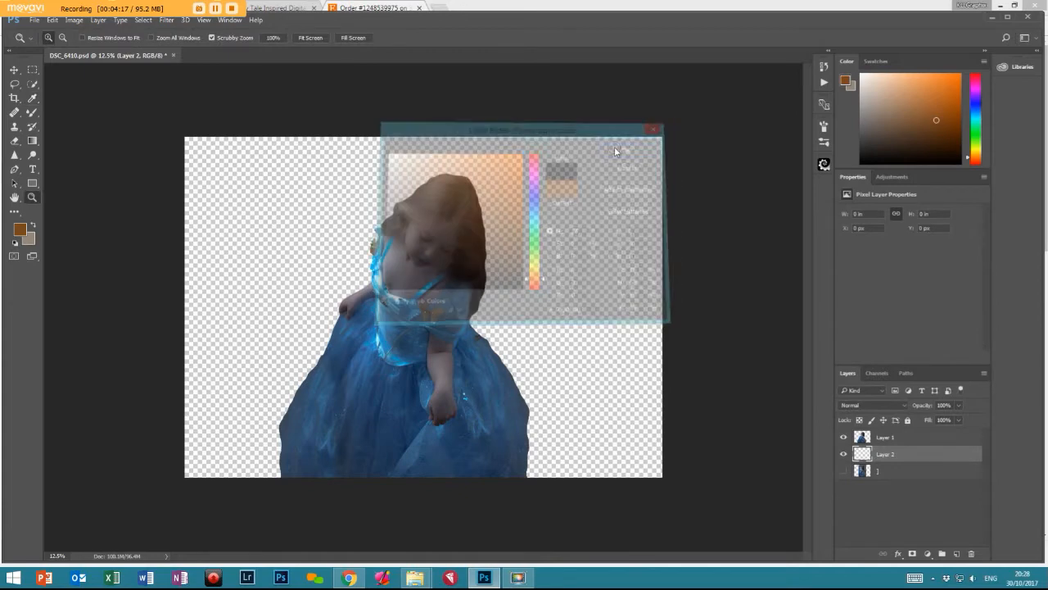
{"action": "left_click", "coordinate": [30, 242]}
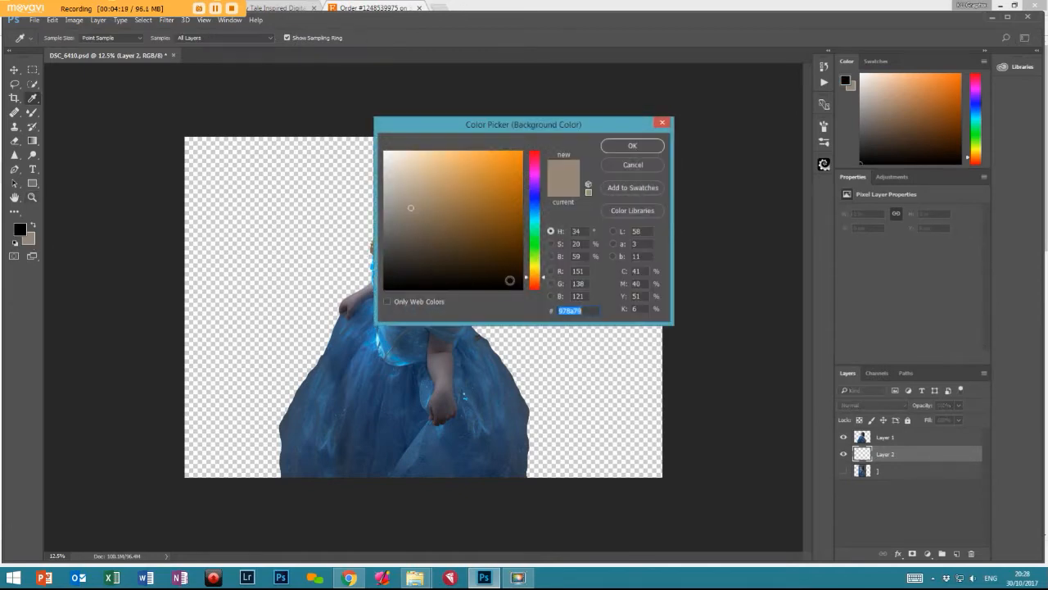
{"action": "left_click_drag", "start_coordinate": [533, 190], "coordinate": [543, 211]}
{"action": "left_click", "coordinate": [474, 255]}
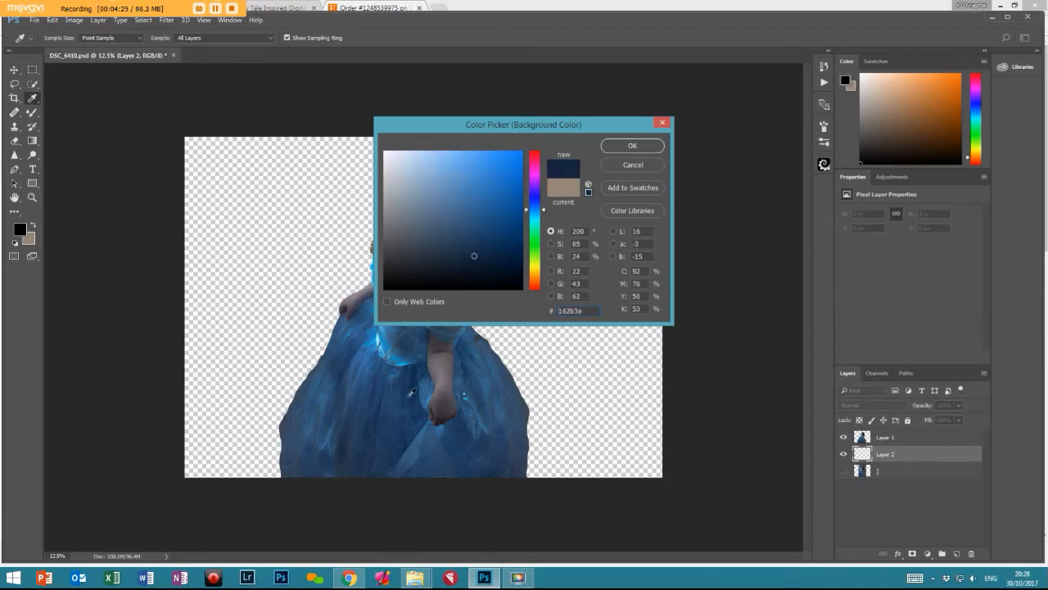
{"action": "left_click", "coordinate": [418, 384]}
{"action": "left_click", "coordinate": [491, 264]}
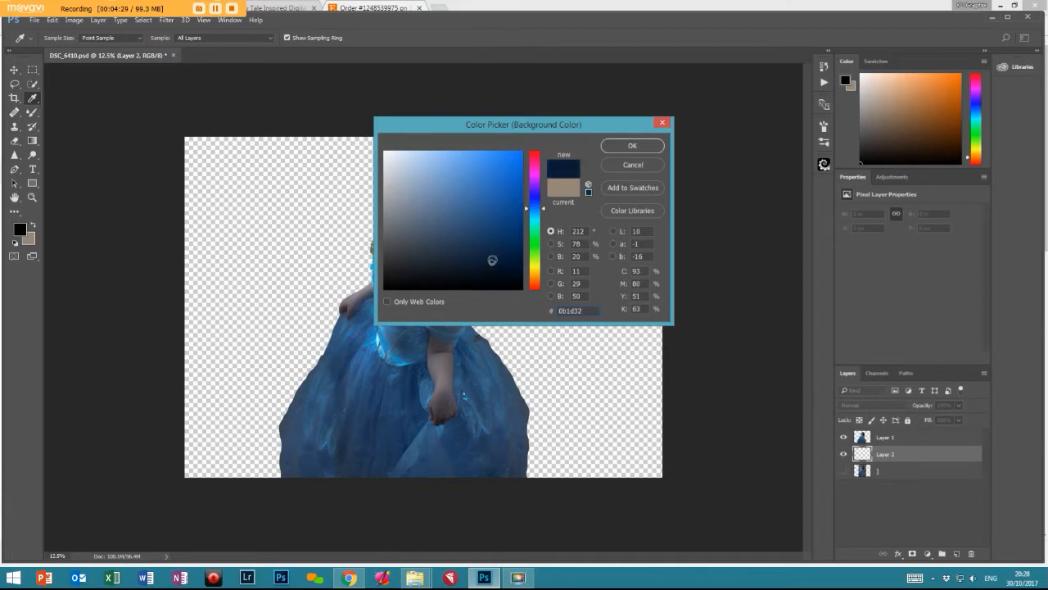
{"action": "left_click", "coordinate": [632, 148]}
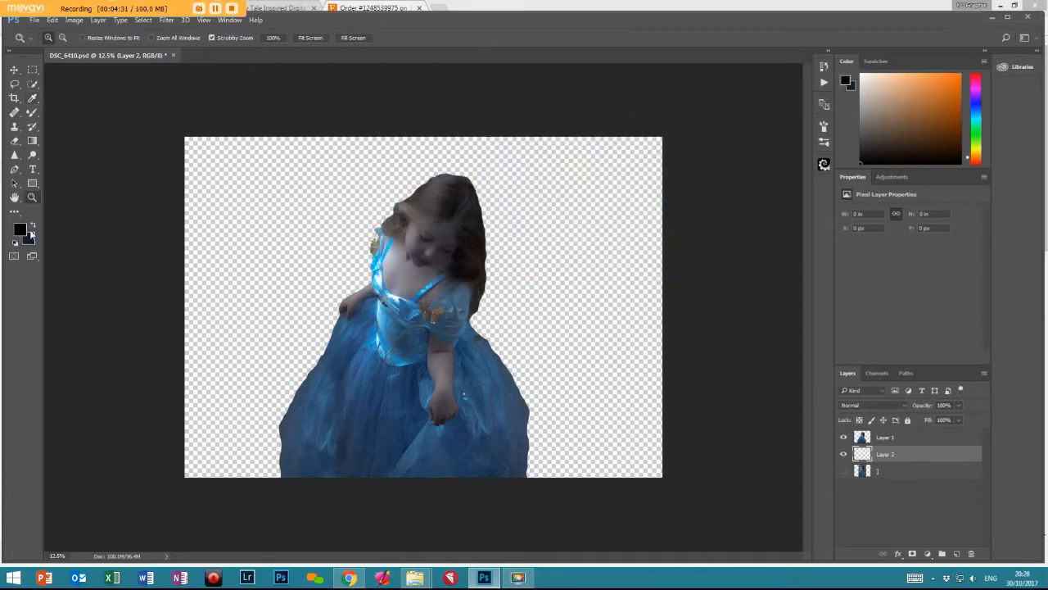
- Swap the foreground and background colours and fill the new layer with a linear navy-to-black gradient running downwards
{"action": "left_click", "coordinate": [34, 226]}
{"action": "right_click", "coordinate": [35, 140]}
{"action": "left_click", "coordinate": [76, 144]}
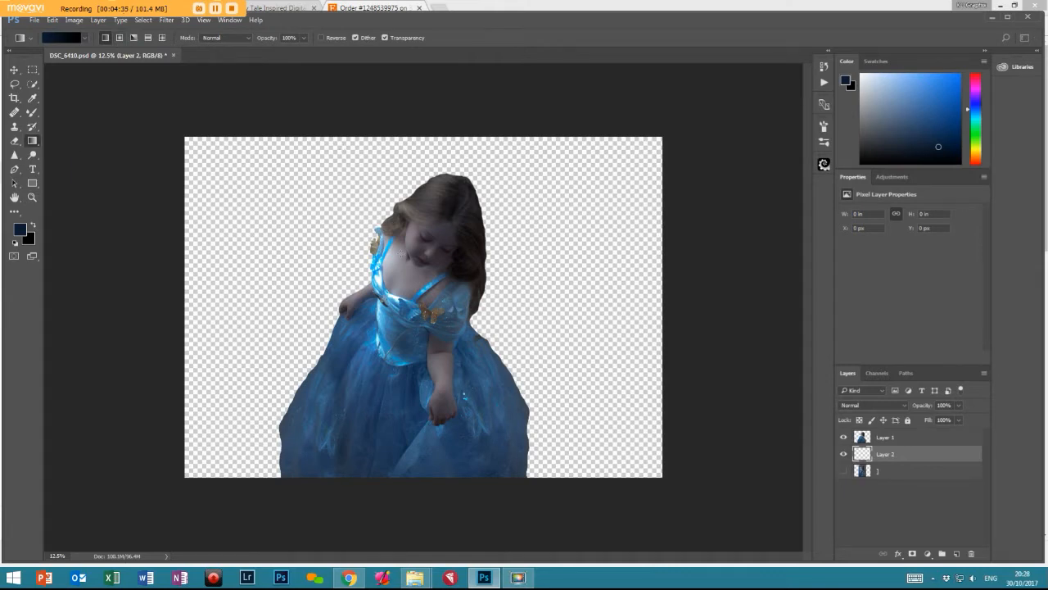
{"action": "left_click_drag", "start_coordinate": [406, 149], "coordinate": [406, 391]}
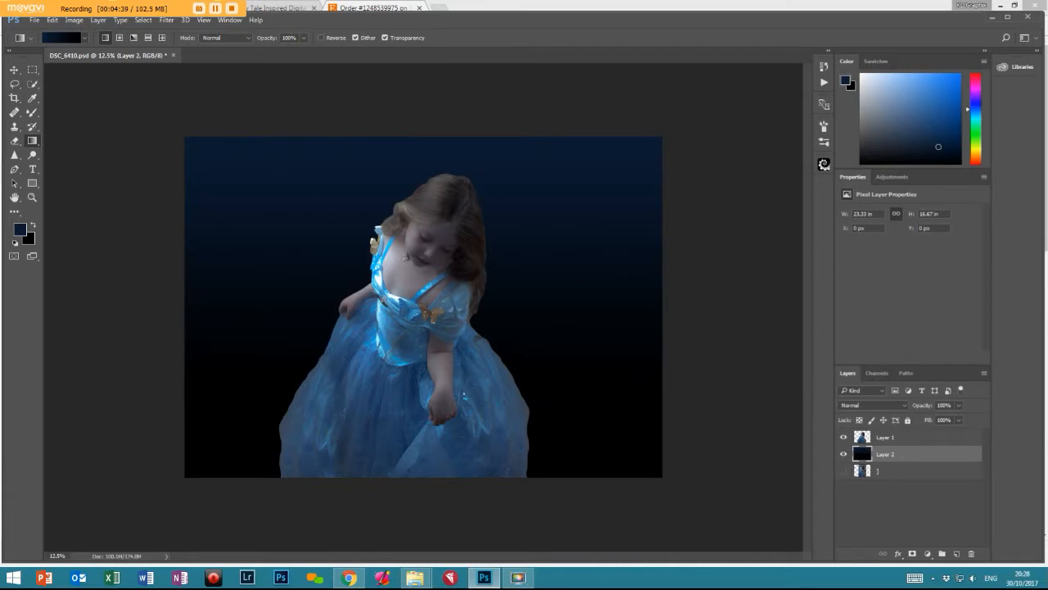
- Refill the background layer with a radial navy-to-black gradient spreading outwards from behind the girl
{"action": "left_click", "coordinate": [119, 38]}
{"action": "left_click_drag", "start_coordinate": [569, 123], "coordinate": [429, 252]}
{"action": "left_click_drag", "start_coordinate": [407, 296], "coordinate": [496, 143]}
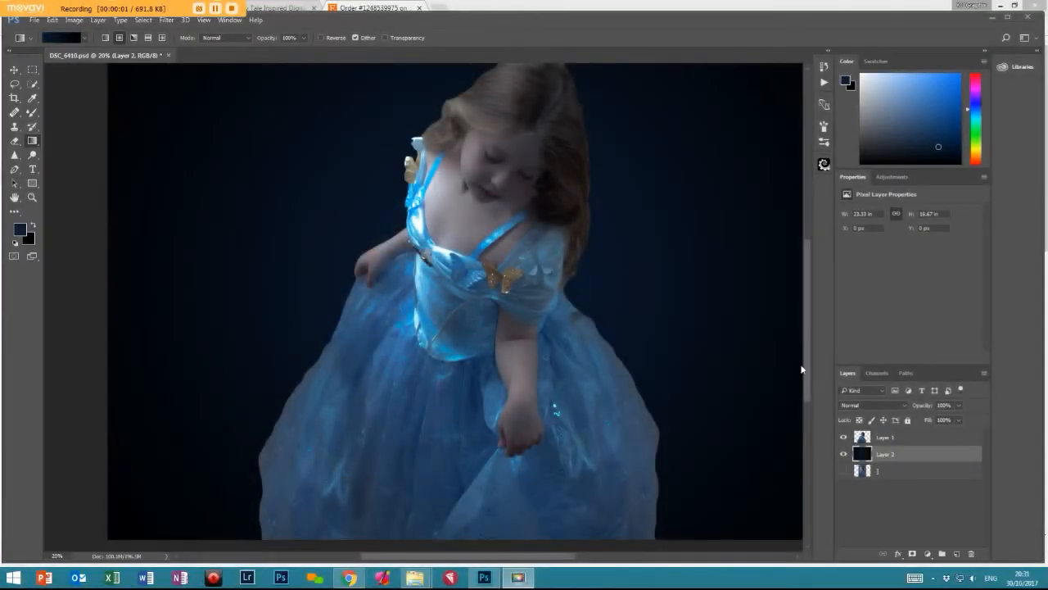
- Duplicate the cut-out girl layer and hide the original cut-out
{"action": "mouse_move", "coordinate": [807, 384]}
{"action": "left_mouse_down"}
{"action": "mouse_move", "coordinate": [807, 360]}
{"action": "mouse_move", "coordinate": [808, 402]}
{"action": "mouse_move", "coordinate": [810, 375]}
{"action": "left_mouse_up"}
{"action": "left_click", "coordinate": [878, 441]}
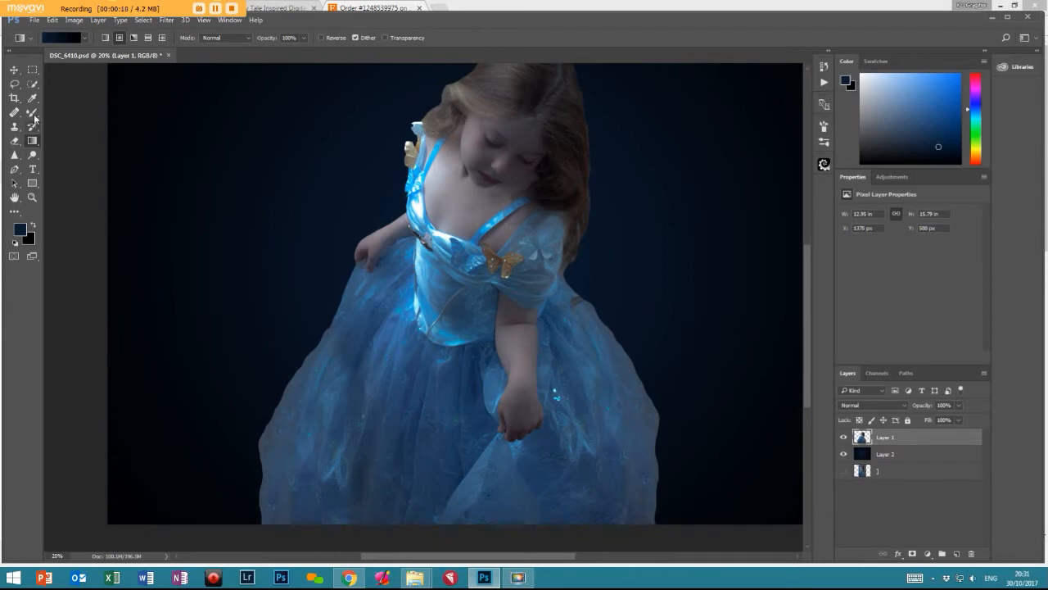
{"action": "key", "text": "ctrl+j"}
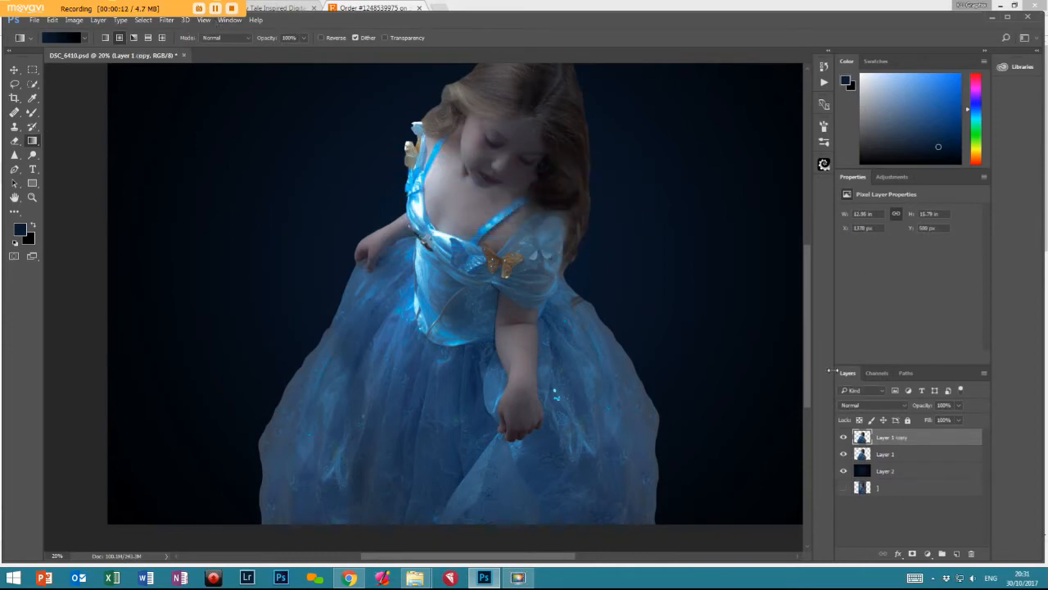
- Set up the Smudge tool with a soft round 175 px brush at 90% strength
{"action": "left_click", "coordinate": [33, 112]}
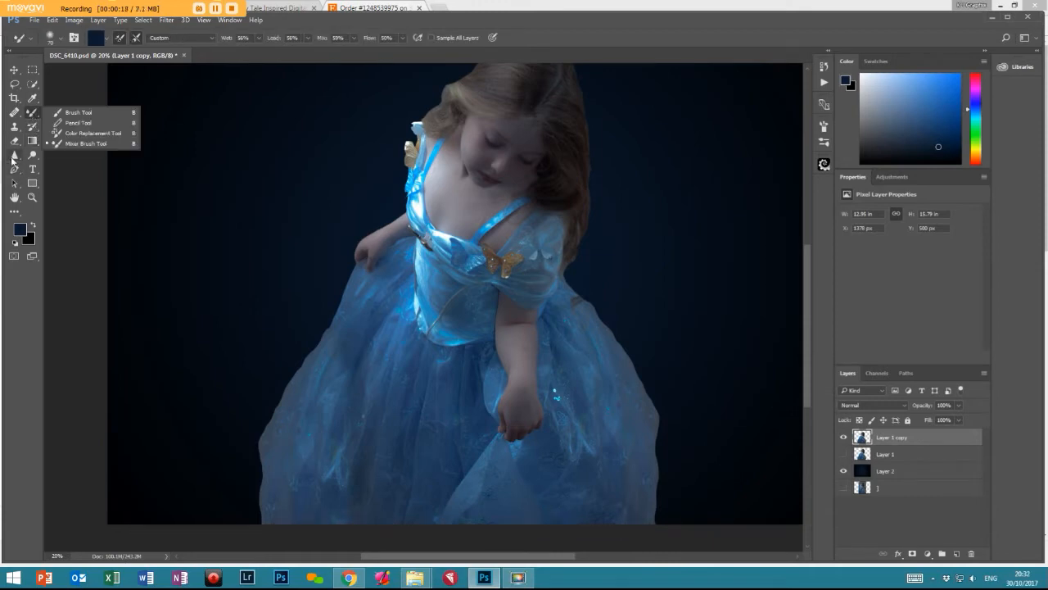
{"action": "left_click", "coordinate": [14, 155]}
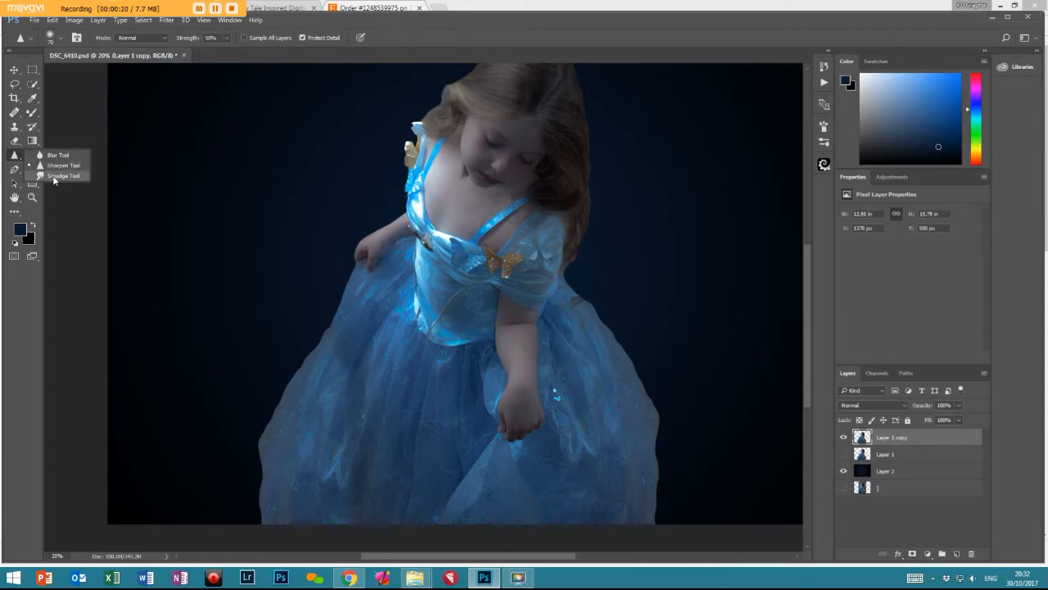
{"action": "left_click", "coordinate": [54, 176]}
{"action": "left_click", "coordinate": [61, 39]}
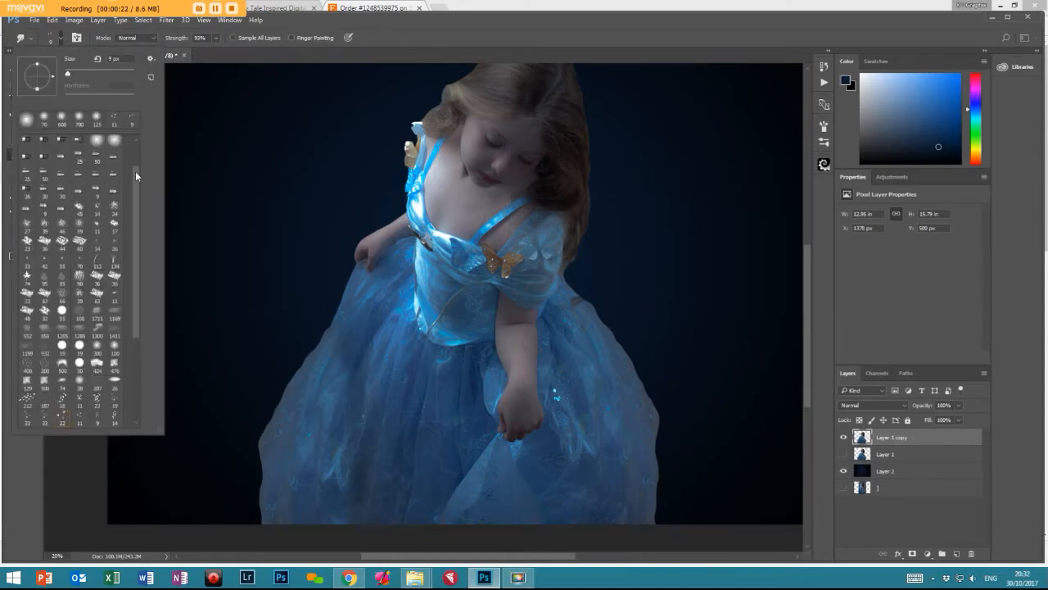
{"action": "left_click_drag", "start_coordinate": [133, 196], "coordinate": [138, 134]}
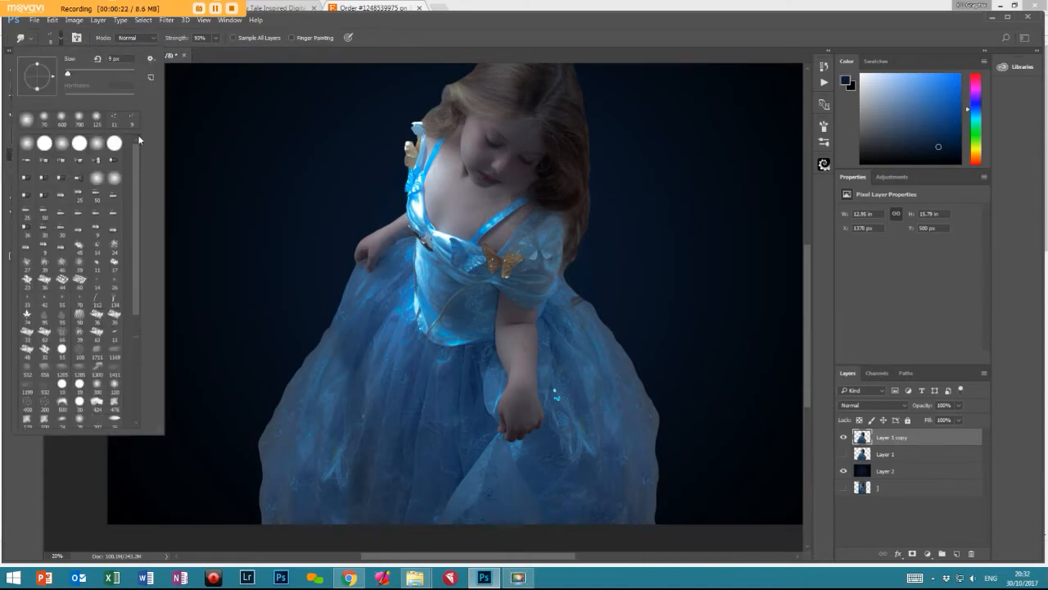
{"action": "left_click", "coordinate": [370, 36]}
{"action": "key", "text": "bracketright"}
{"action": "key", "text": "bracketright"}
{"action": "key", "text": "bracketright"}
{"action": "key", "text": "bracketright"}
{"action": "key", "text": "bracketright"}
{"action": "key", "text": "bracketright"}
{"action": "key", "text": "bracketright"}
{"action": "key", "text": "bracketright"}
{"action": "key", "text": "bracketright"}
{"action": "key", "text": "bracketright"}
{"action": "key", "text": "bracketright"}
{"action": "key", "text": "bracketright"}
{"action": "key", "text": "bracketright"}
{"action": "key", "text": "bracketright"}
{"action": "key", "text": "bracketright"}
{"action": "key", "text": "bracketleft"}
{"action": "left_click", "coordinate": [215, 40]}
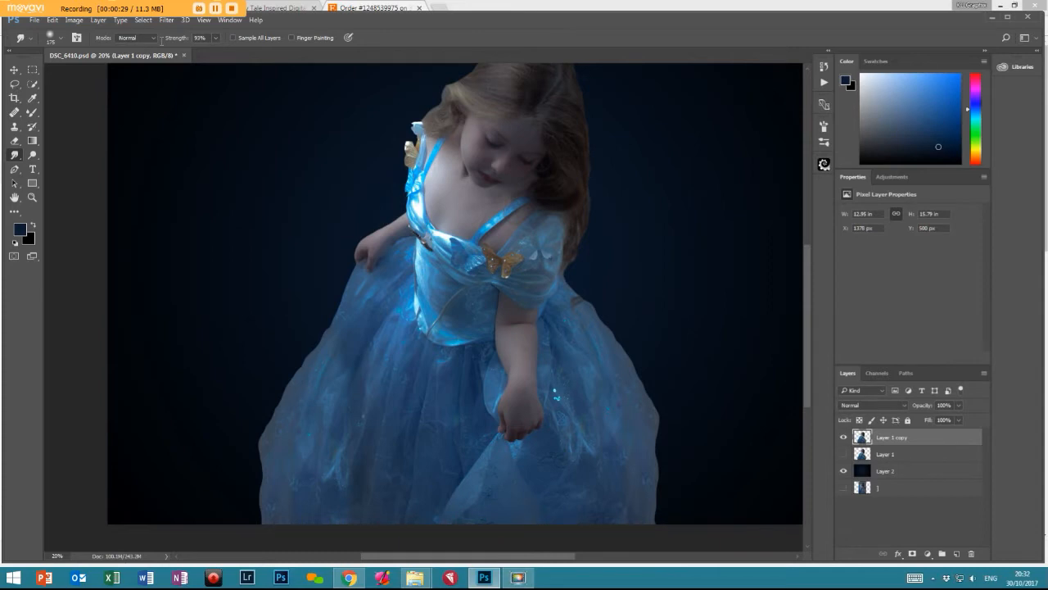
{"action": "type", "text": "90"}
- Smudge both lower edges of the skirt outwards and down to the canvas's bottom edge so the dress flares wider
{"action": "mouse_move", "coordinate": [261, 503]}
{"action": "left_mouse_down"}
{"action": "mouse_move", "coordinate": [237, 526]}
{"action": "mouse_move", "coordinate": [271, 503]}
{"action": "mouse_move", "coordinate": [270, 455]}
{"action": "mouse_move", "coordinate": [253, 450]}
{"action": "mouse_move", "coordinate": [254, 511]}
{"action": "mouse_move", "coordinate": [274, 531]}
{"action": "mouse_move", "coordinate": [260, 509]}
{"action": "mouse_move", "coordinate": [241, 537]}
{"action": "left_mouse_up"}
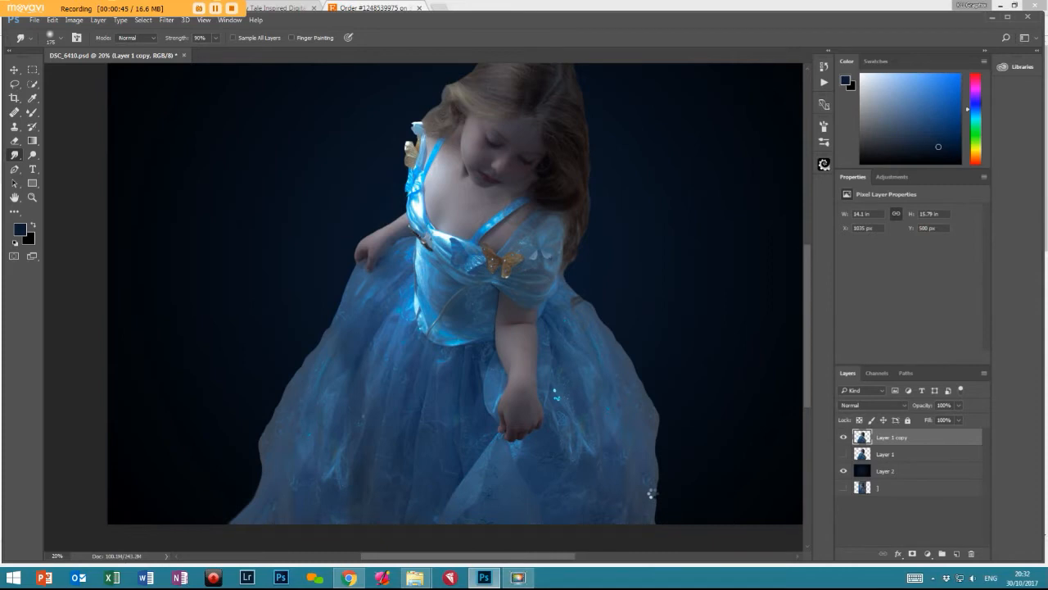
{"action": "left_click_drag", "start_coordinate": [662, 513], "coordinate": [662, 486]}
{"action": "left_click_drag", "start_coordinate": [656, 449], "coordinate": [667, 492]}
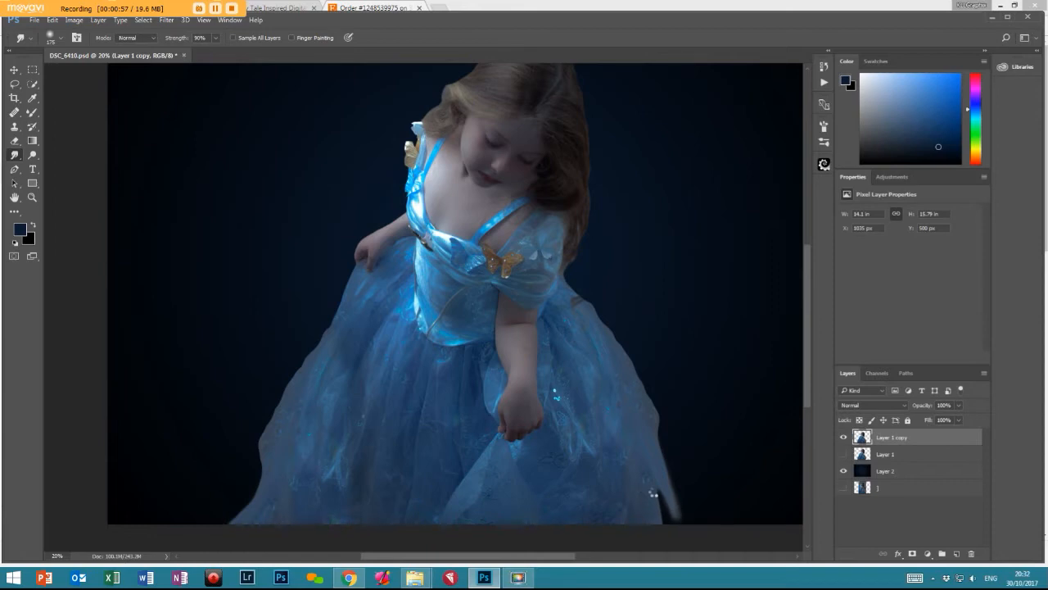
{"action": "left_click_drag", "start_coordinate": [661, 497], "coordinate": [666, 533]}
{"action": "left_click", "coordinate": [526, 581]}
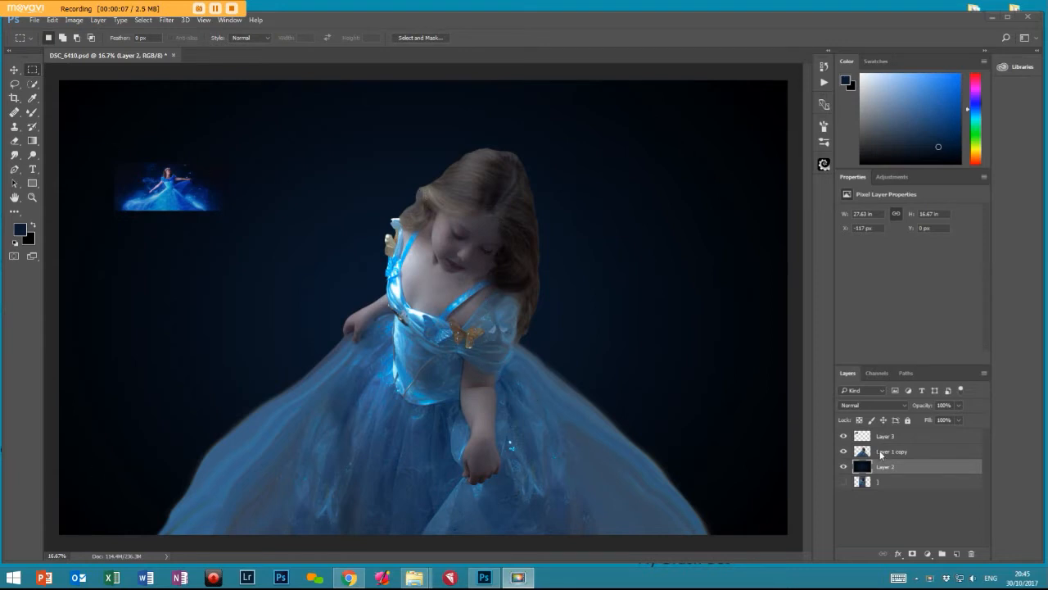
- Show the original photo layer and temporarily hide the gradient background and the cut-out to compare the versions
{"action": "left_click", "coordinate": [843, 482]}
{"action": "left_click", "coordinate": [843, 466]}
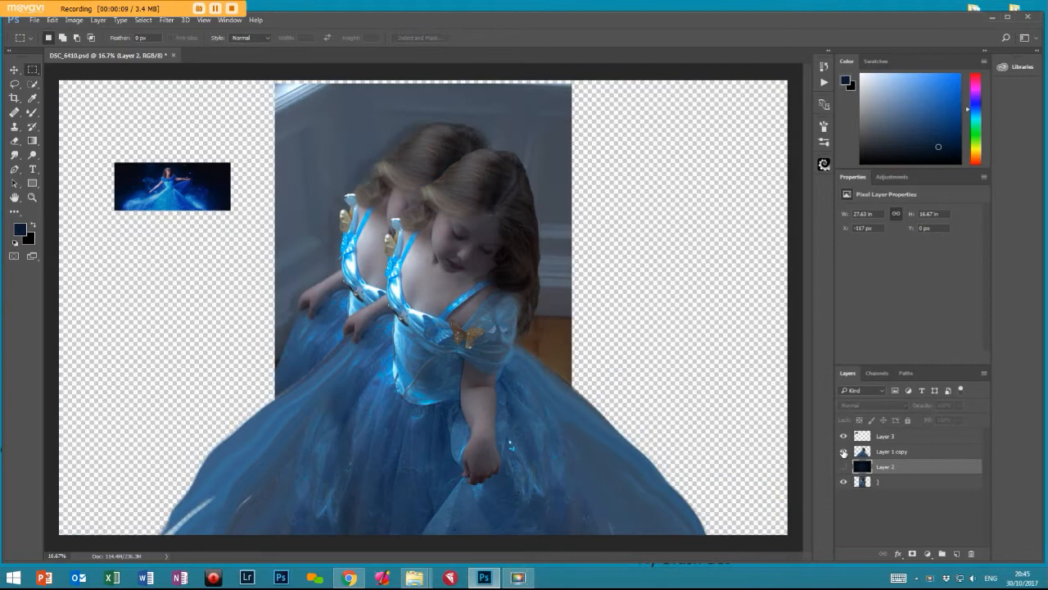
{"action": "left_click", "coordinate": [843, 453]}
{"action": "left_click", "coordinate": [843, 451]}
{"action": "left_click", "coordinate": [844, 466]}
{"action": "left_click", "coordinate": [872, 455]}
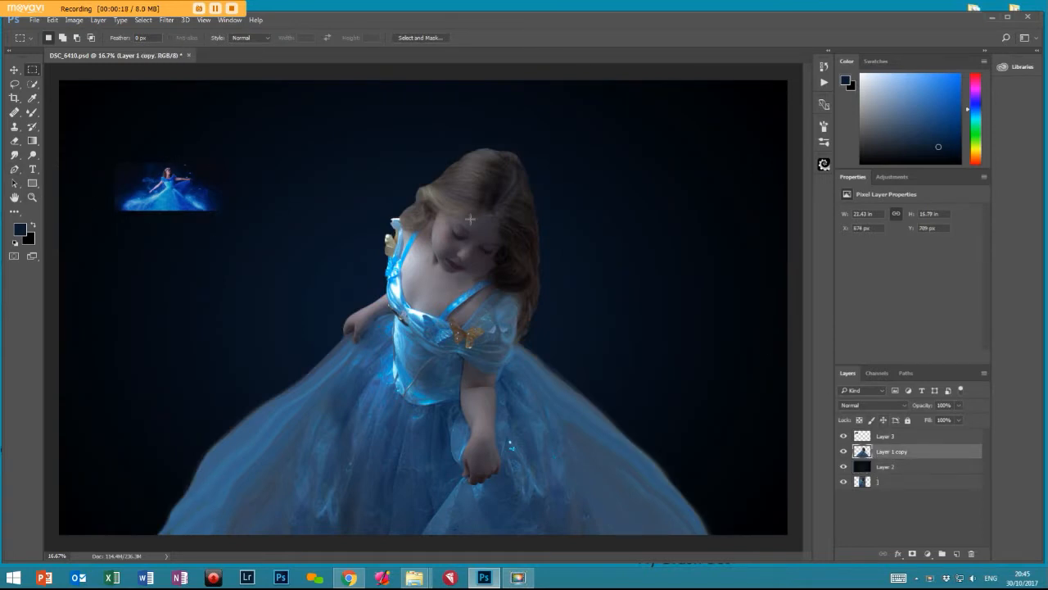
- Enlarge the small reference picture to about 198% and move it into the upper-left corner of the canvas
{"action": "left_click", "coordinate": [880, 436]}
{"action": "key", "text": "ctrl+t"}
{"action": "left_click_drag", "start_coordinate": [228, 211], "coordinate": [344, 258]}
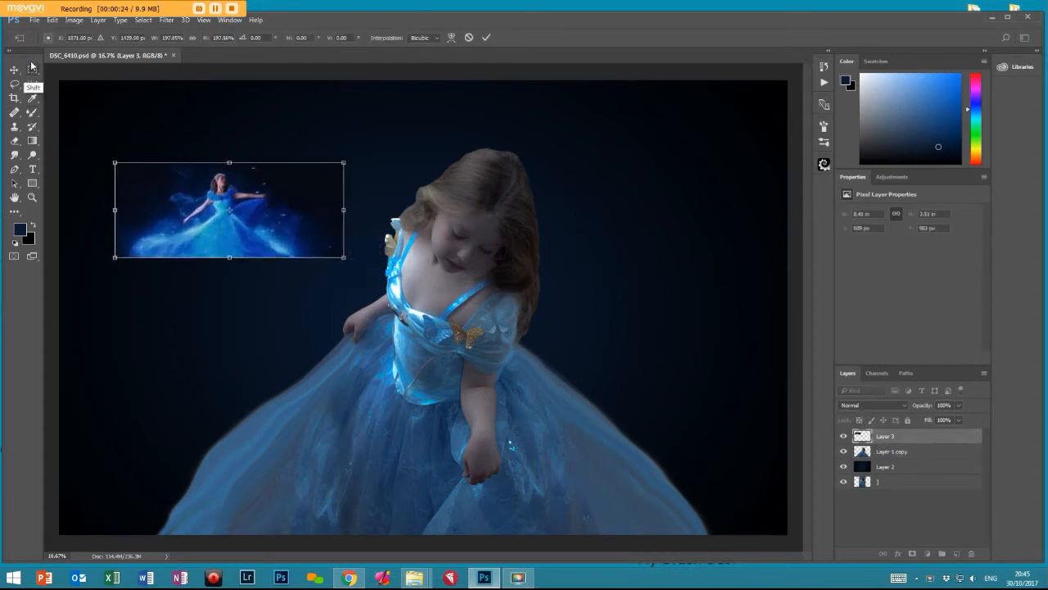
{"action": "left_click", "coordinate": [33, 70]}
{"action": "left_click", "coordinate": [485, 219]}
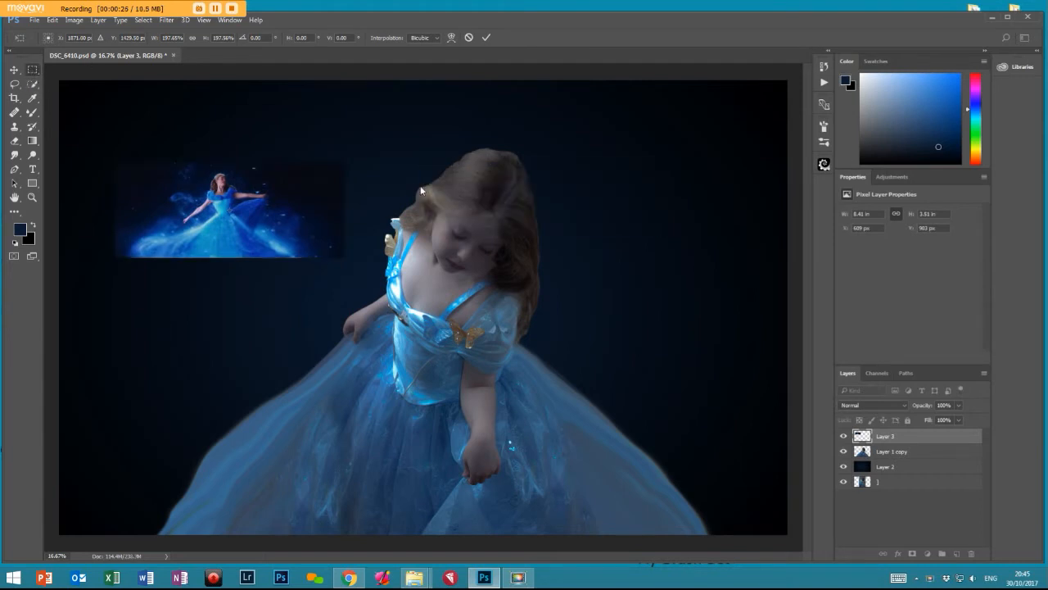
{"action": "left_click", "coordinate": [15, 74]}
{"action": "left_click_drag", "start_coordinate": [271, 227], "coordinate": [233, 157]}
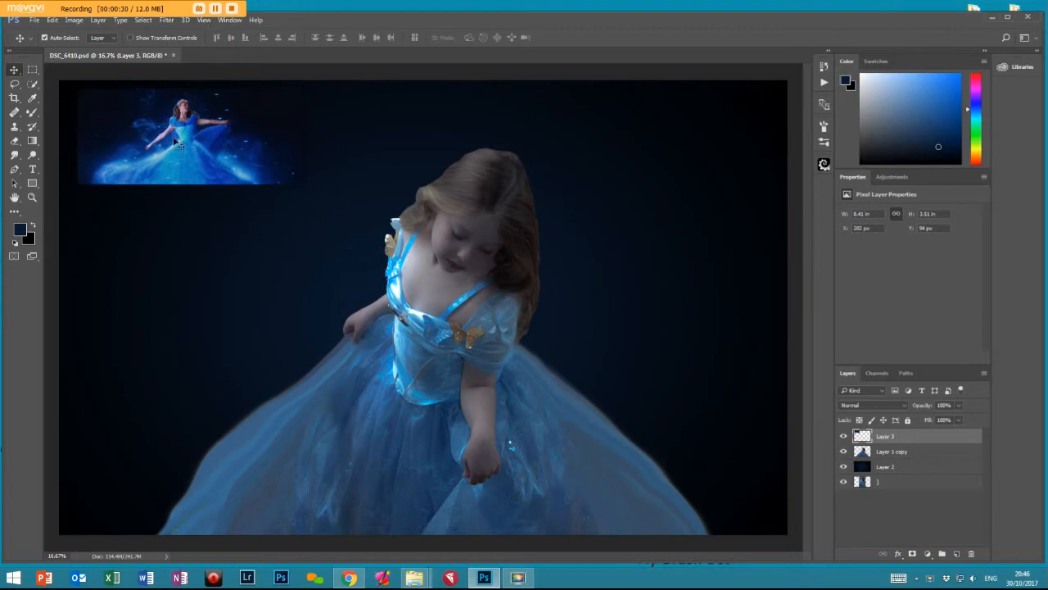
{"action": "left_click", "coordinate": [32, 69]}
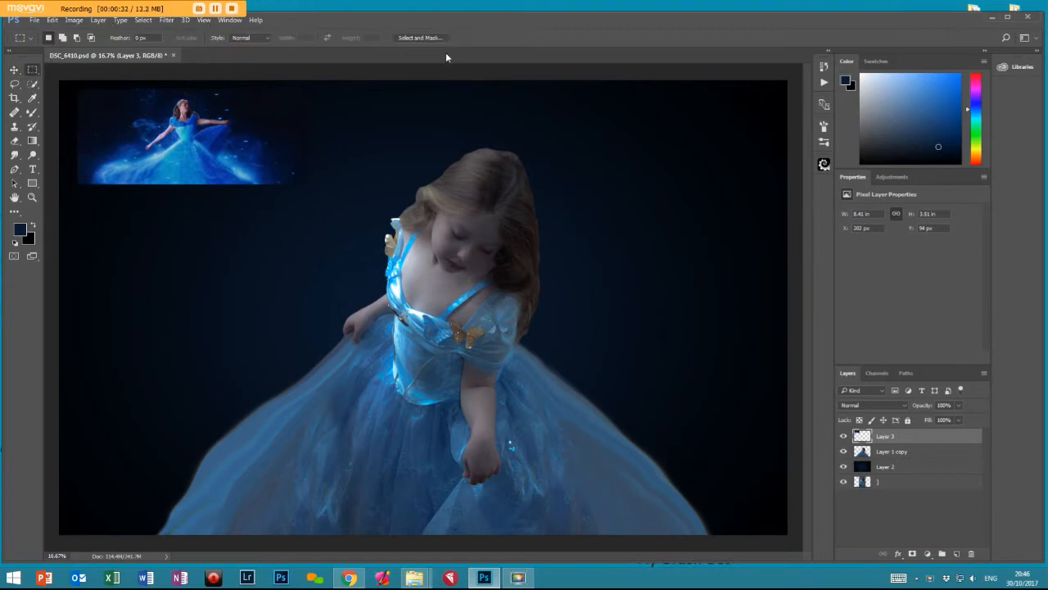
- With the cut-out layer selected, choose the textured 500 px preset for the Brush tool and enlarge it to 1000 px
{"action": "left_click", "coordinate": [864, 453]}
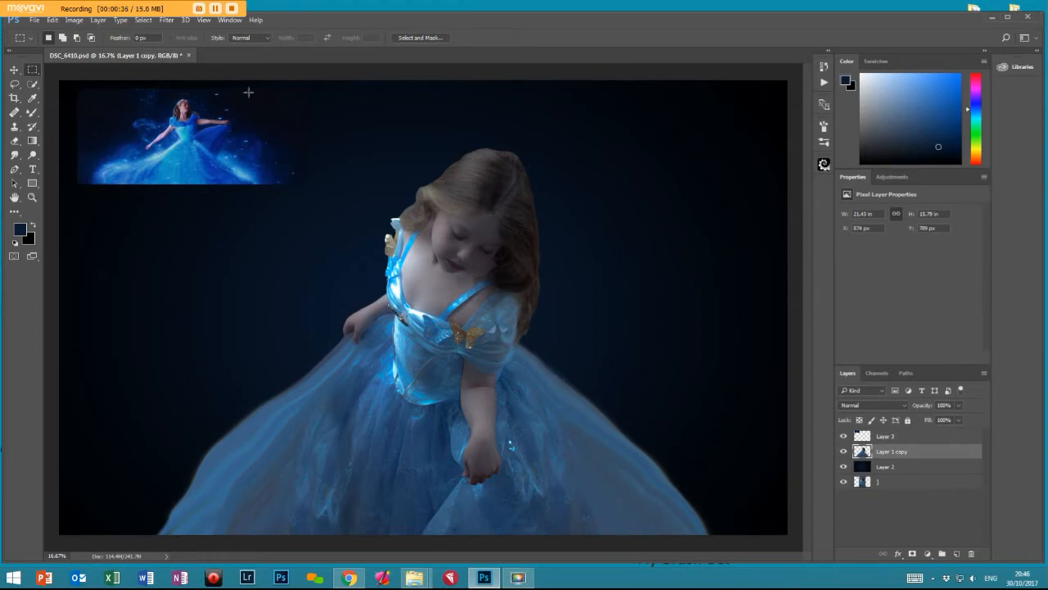
{"action": "left_click_drag", "start_coordinate": [35, 111], "coordinate": [63, 113]}
{"action": "left_click", "coordinate": [57, 37]}
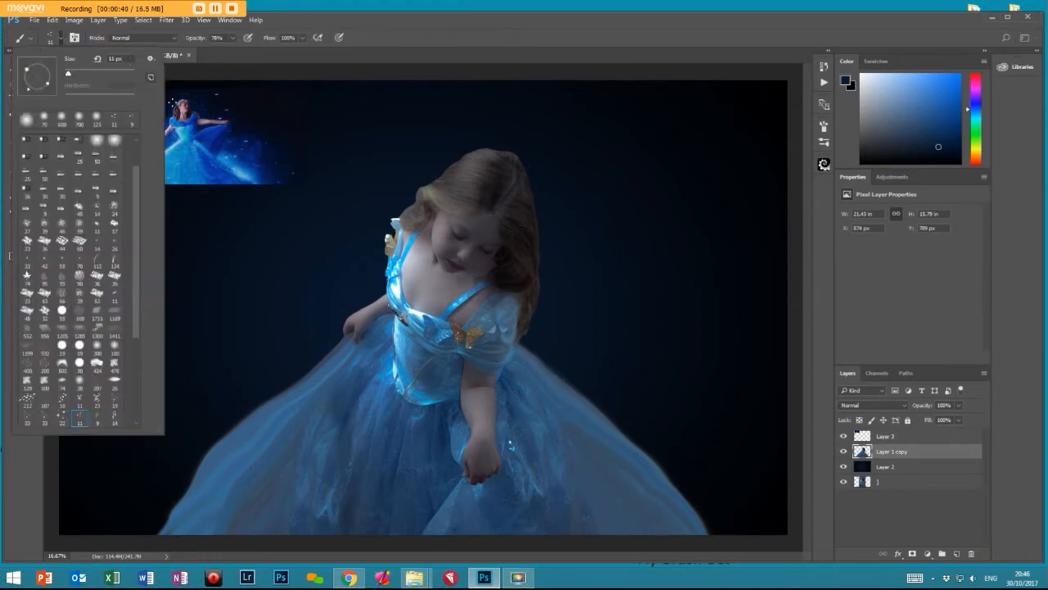
{"action": "left_click_drag", "start_coordinate": [137, 280], "coordinate": [138, 322]}
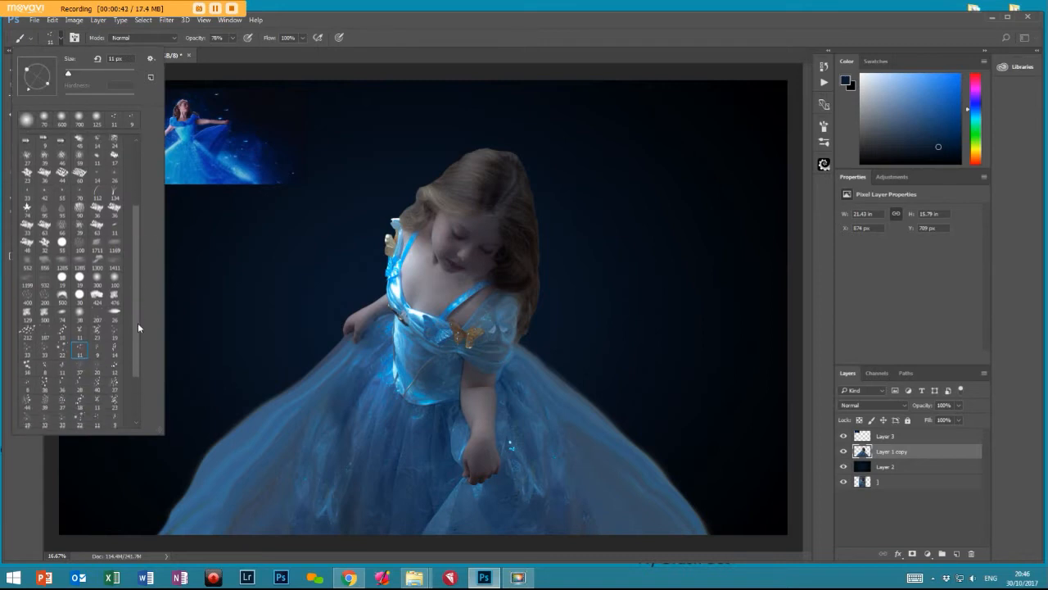
{"action": "left_click", "coordinate": [46, 325]}
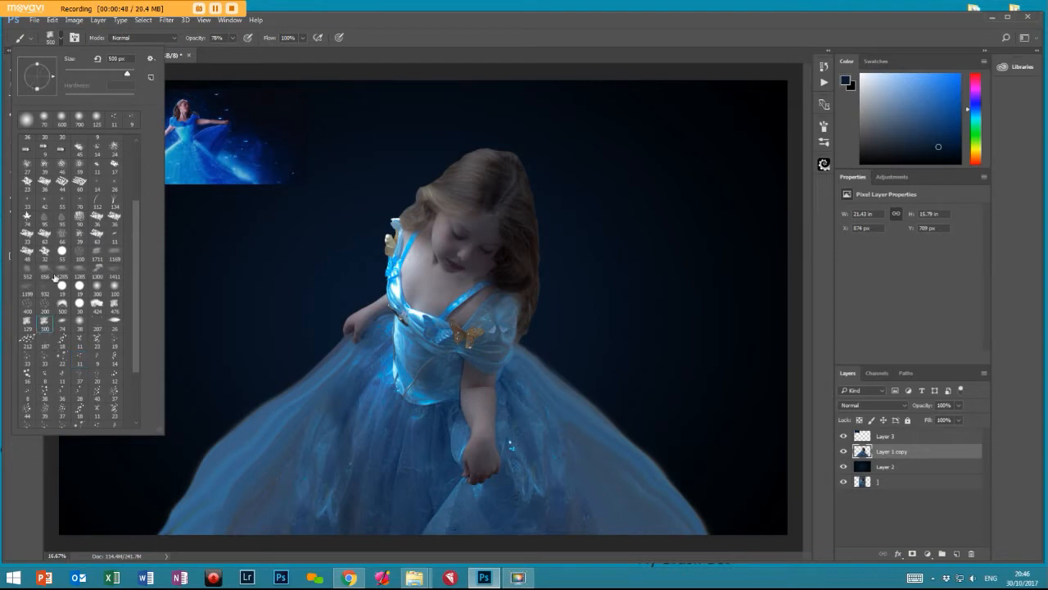
{"action": "left_click", "coordinate": [384, 22]}
{"action": "key", "text": "bracketright"}
{"action": "key", "text": "bracketright"}
{"action": "key", "text": "bracketright"}
{"action": "key", "text": "bracketright"}
{"action": "key", "text": "bracketright"}
{"action": "key", "text": "bracketright"}
{"action": "key", "text": "bracketright"}
{"action": "key", "text": "bracketright"}
{"action": "key", "text": "bracketright"}
{"action": "key", "text": "bracketright"}
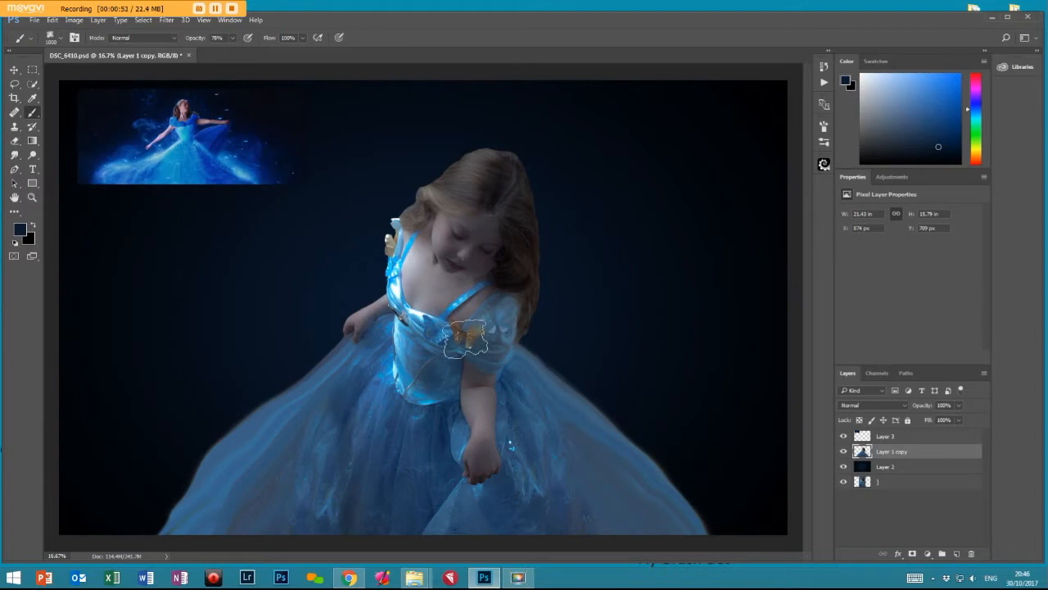
- Set the brush to 35% opacity and 1500 px, and sample bright blue from the dress bodice as the painting colour
{"action": "left_click_drag", "start_coordinate": [230, 47], "coordinate": [211, 49]}
{"action": "left_click", "coordinate": [373, 22]}
{"action": "key", "text": "alt"}
{"action": "left_click", "coordinate": [449, 312], "text": "alt"}
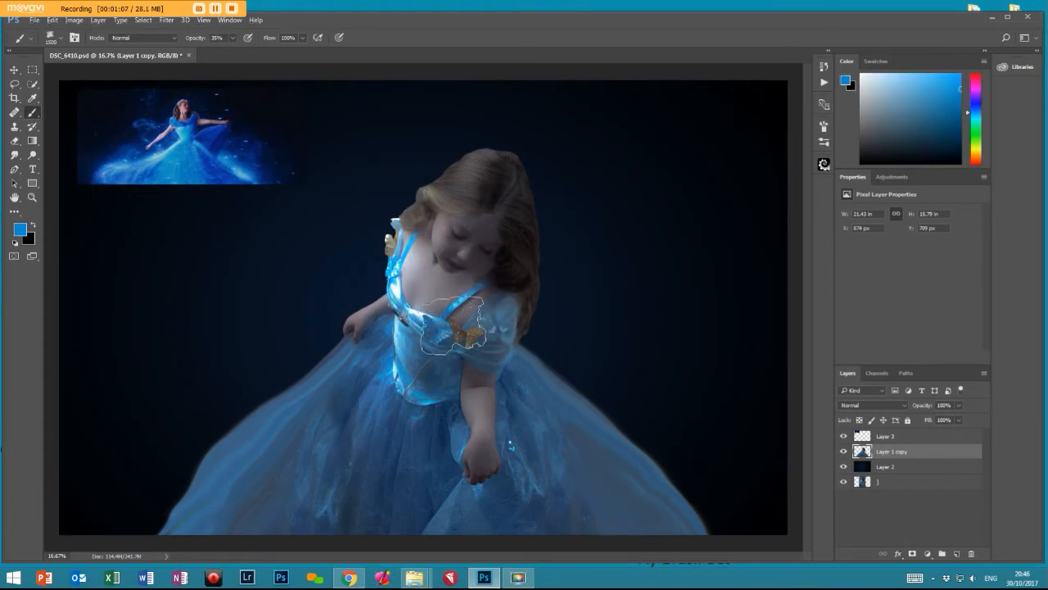
- Add a new empty layer and place it beneath the cut-out girl, above the gradient background
{"action": "key", "text": "ctrl+shift+n"}
{"action": "key", "text": "Return"}
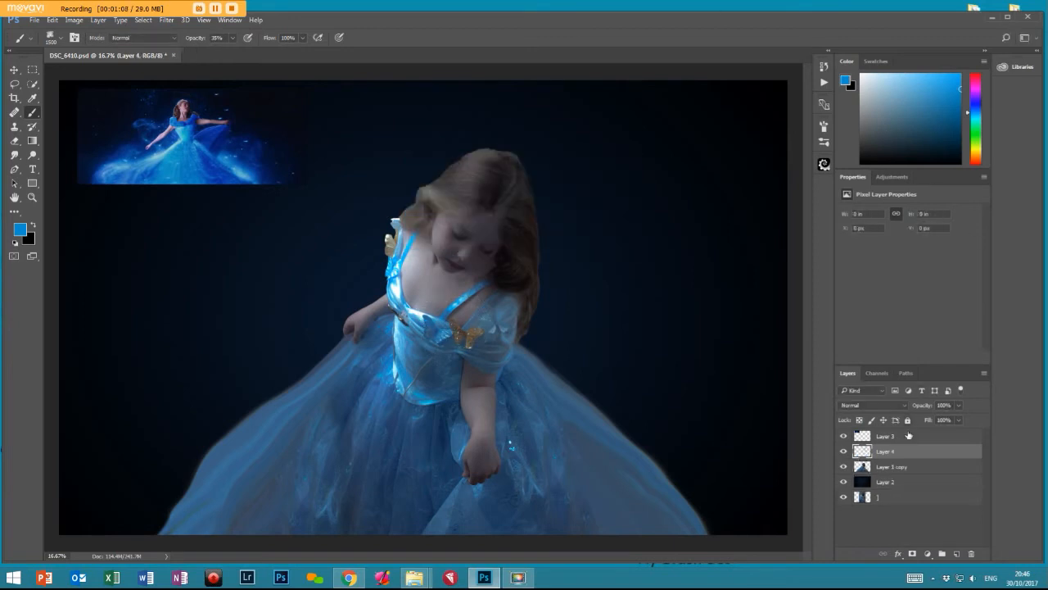
{"action": "left_click_drag", "start_coordinate": [904, 465], "coordinate": [905, 475]}
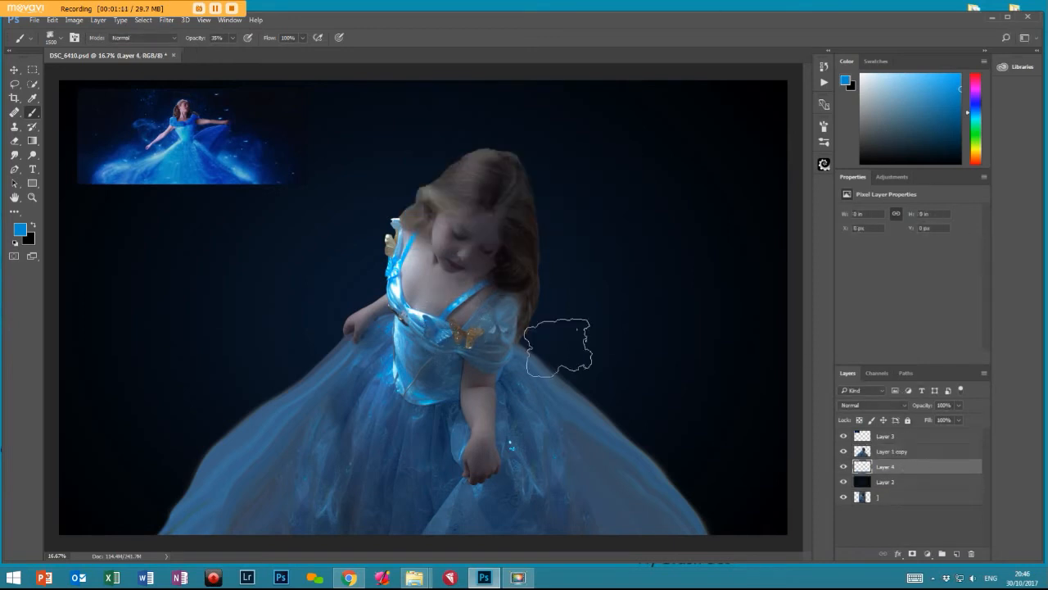
- Paint soft bright-blue haze on the new layer along both sides of the skirt and beside the girl's upper body
{"action": "mouse_move", "coordinate": [577, 395]}
{"action": "left_mouse_down"}
{"action": "mouse_move", "coordinate": [557, 292]}
{"action": "mouse_move", "coordinate": [626, 408]}
{"action": "left_mouse_up"}
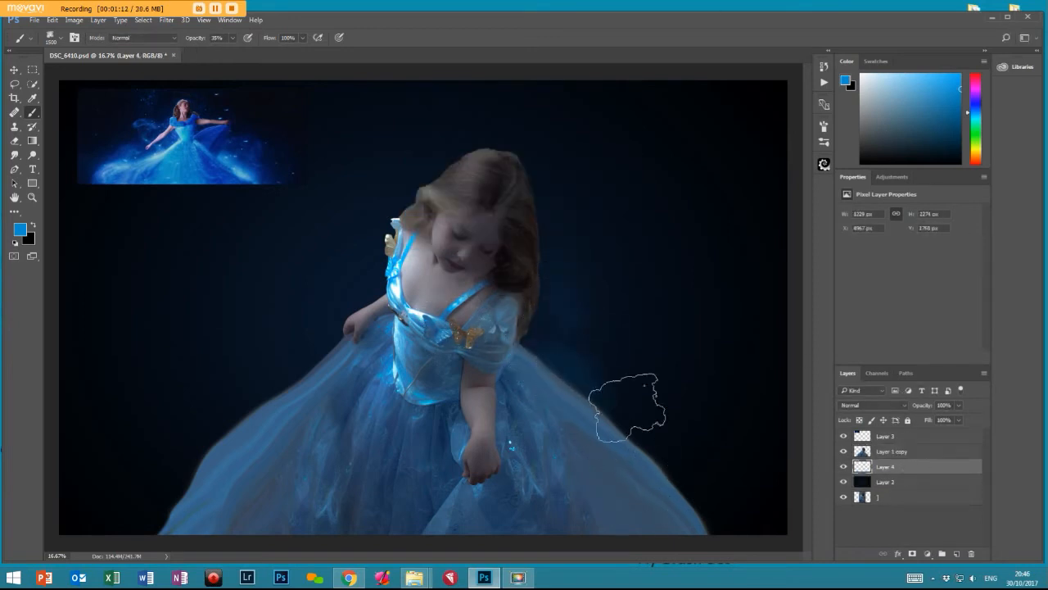
{"action": "mouse_move", "coordinate": [718, 504]}
{"action": "left_mouse_down"}
{"action": "mouse_move", "coordinate": [650, 453]}
{"action": "mouse_move", "coordinate": [717, 532]}
{"action": "left_mouse_up"}
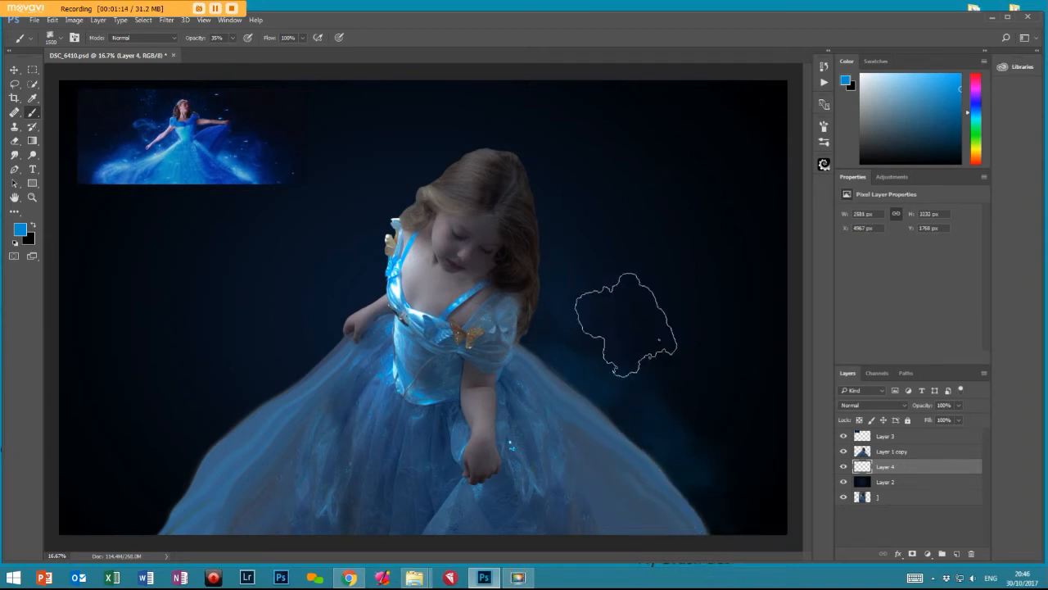
{"action": "left_click_drag", "start_coordinate": [573, 289], "coordinate": [605, 285]}
{"action": "mouse_move", "coordinate": [325, 355]}
{"action": "left_mouse_down"}
{"action": "mouse_move", "coordinate": [329, 325]}
{"action": "mouse_move", "coordinate": [320, 340]}
{"action": "left_mouse_up"}
{"action": "mouse_move", "coordinate": [268, 391]}
{"action": "left_mouse_down"}
{"action": "mouse_move", "coordinate": [339, 407]}
{"action": "mouse_move", "coordinate": [324, 430]}
{"action": "mouse_move", "coordinate": [365, 316]}
{"action": "left_mouse_up"}
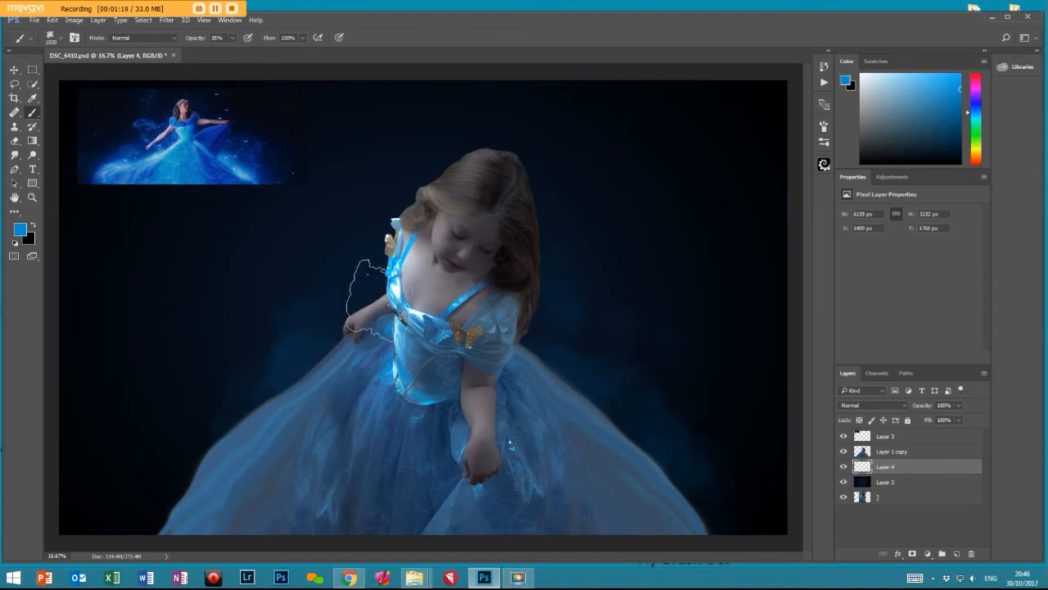
{"action": "left_click_drag", "start_coordinate": [376, 360], "coordinate": [381, 330]}
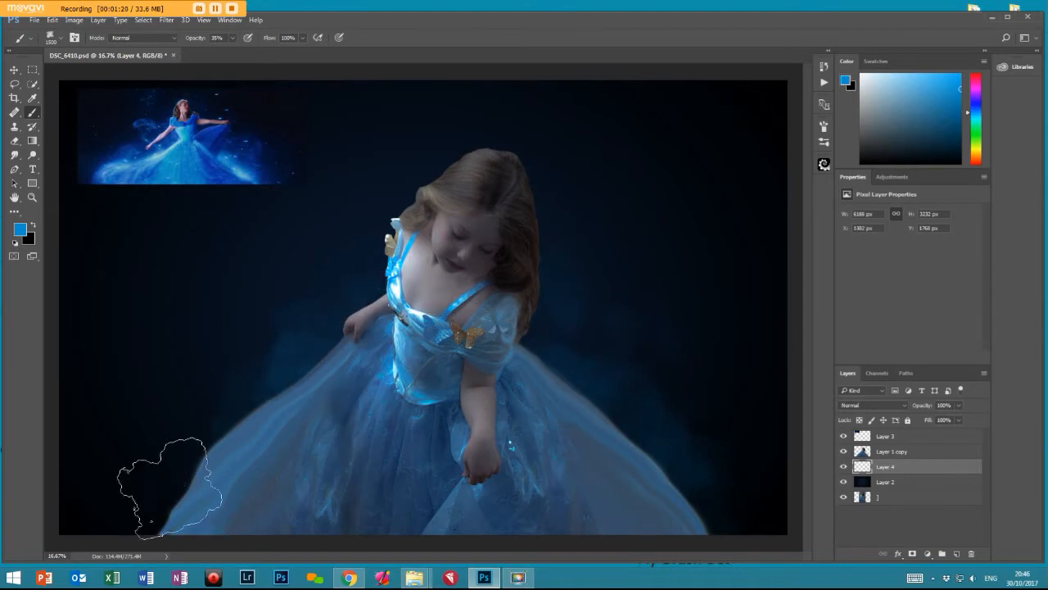
{"action": "mouse_move", "coordinate": [158, 530]}
{"action": "left_mouse_down"}
{"action": "mouse_move", "coordinate": [185, 441]}
{"action": "mouse_move", "coordinate": [133, 531]}
{"action": "mouse_move", "coordinate": [173, 509]}
{"action": "left_mouse_up"}
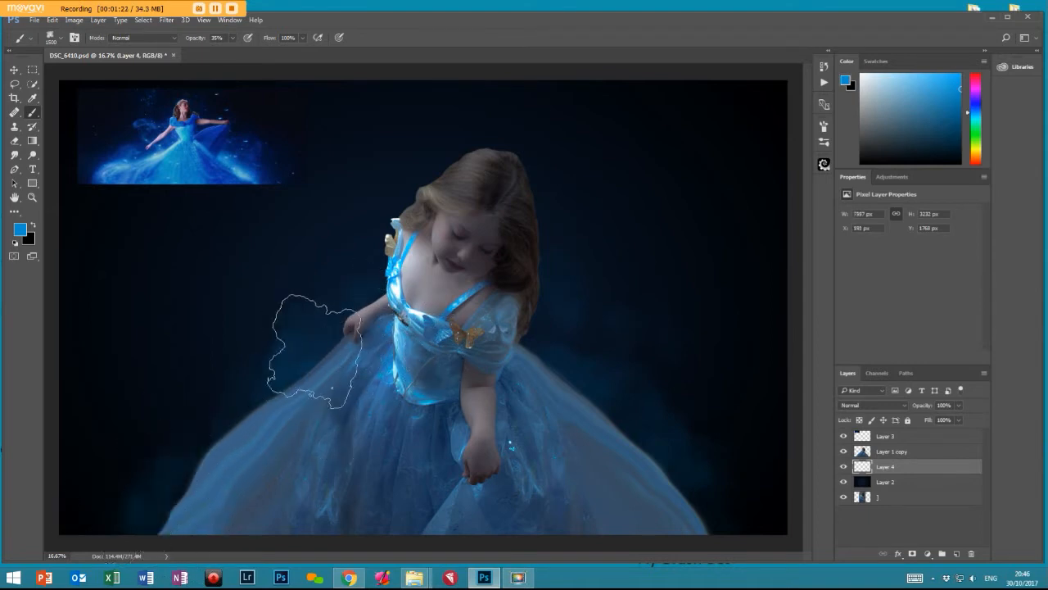
{"action": "left_click", "coordinate": [326, 187]}
{"action": "left_click", "coordinate": [341, 241]}
{"action": "left_click", "coordinate": [255, 304]}
{"action": "left_click", "coordinate": [352, 324]}
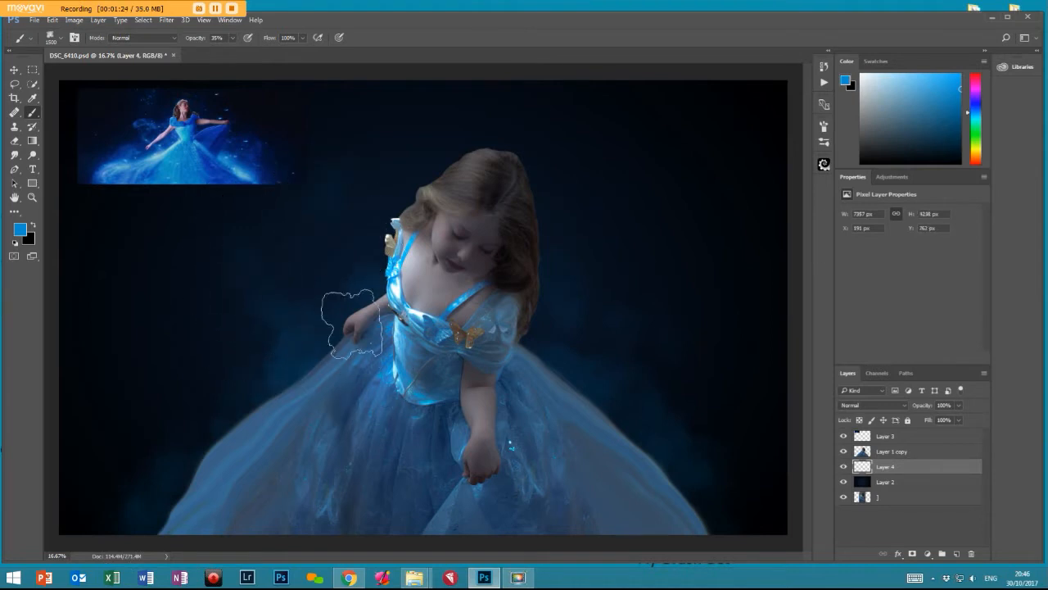
- Sample a lighter cyan blue from the bodice edge and layer more haze around both sides of the girl and skirt
{"action": "left_click", "coordinate": [395, 280], "text": "alt"}
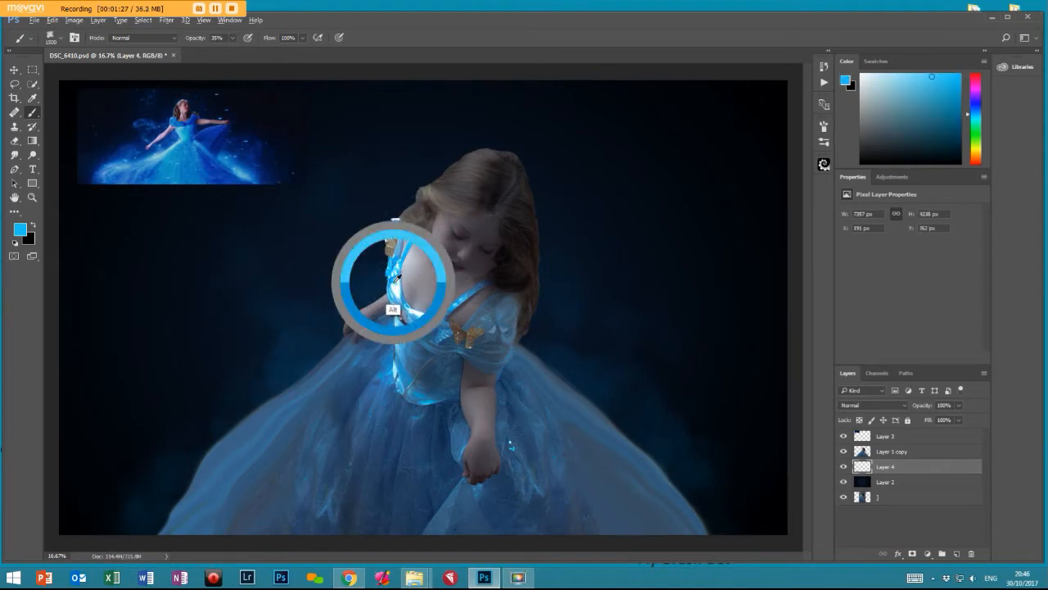
{"action": "left_click", "coordinate": [276, 347]}
{"action": "left_click", "coordinate": [230, 374]}
{"action": "left_click", "coordinate": [341, 241]}
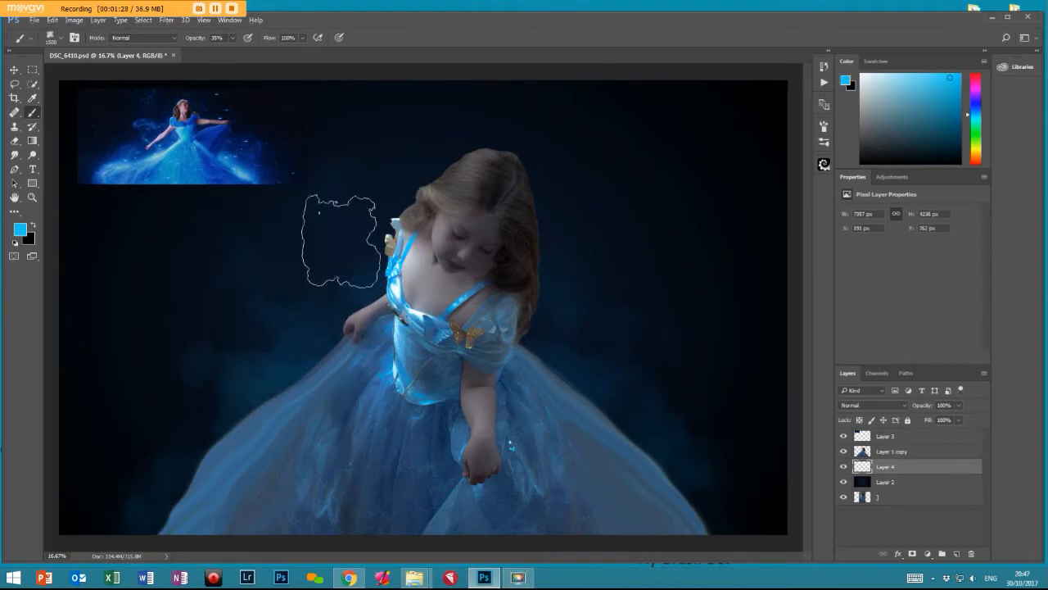
{"action": "left_click", "coordinate": [379, 322]}
{"action": "left_click", "coordinate": [272, 423]}
{"action": "left_click", "coordinate": [161, 490]}
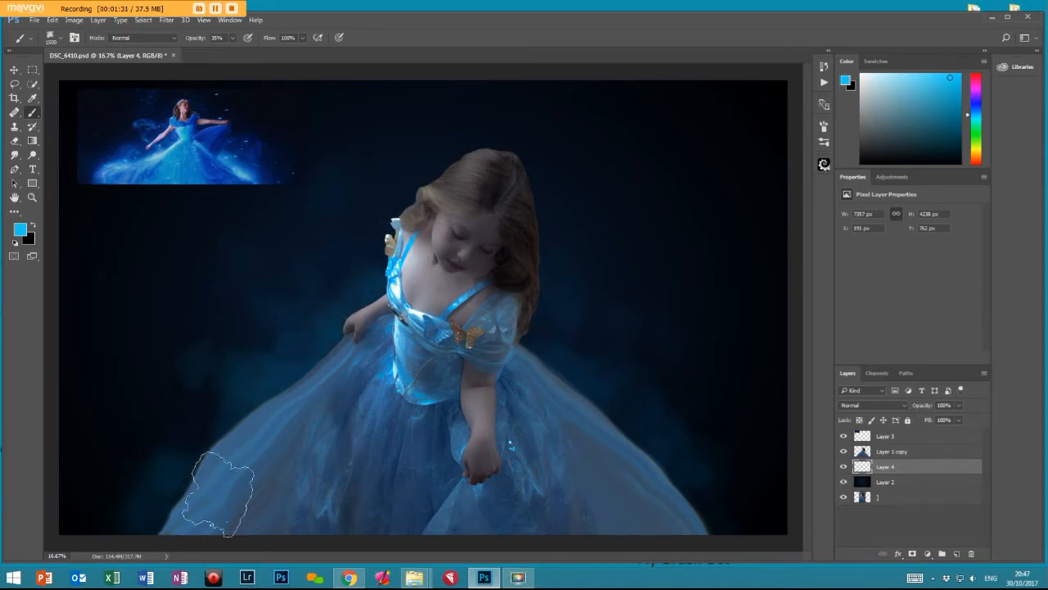
{"action": "left_click", "coordinate": [658, 248]}
{"action": "left_click", "coordinate": [567, 172]}
{"action": "left_click", "coordinate": [575, 358]}
{"action": "left_click", "coordinate": [627, 394]}
{"action": "left_click", "coordinate": [708, 505]}
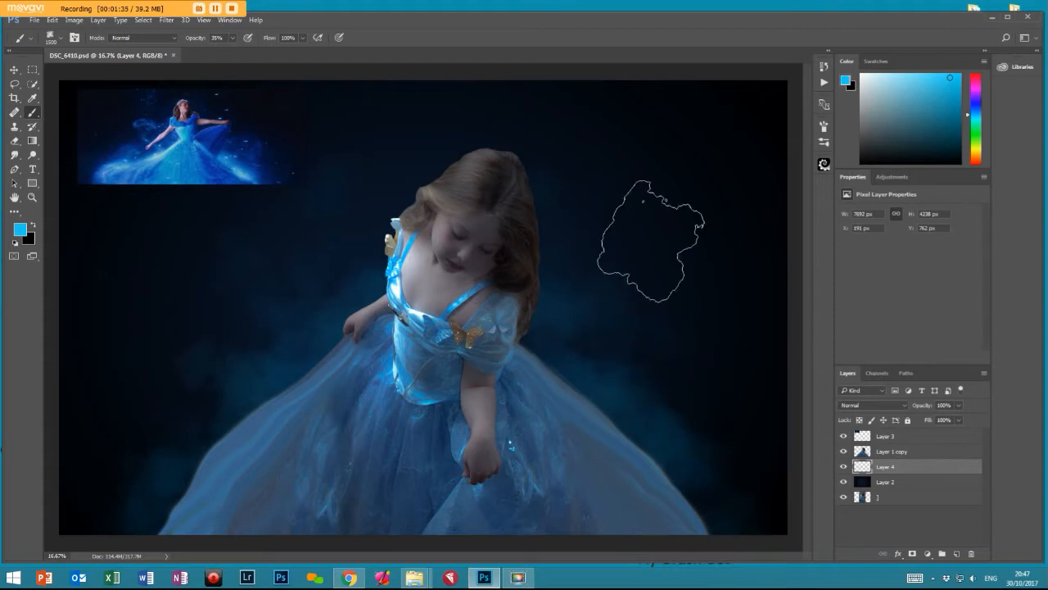
- Sample a muted grey-blue from the dress sleeve and brush it into the haze on both sides of the skirt
{"action": "key", "text": "alt"}
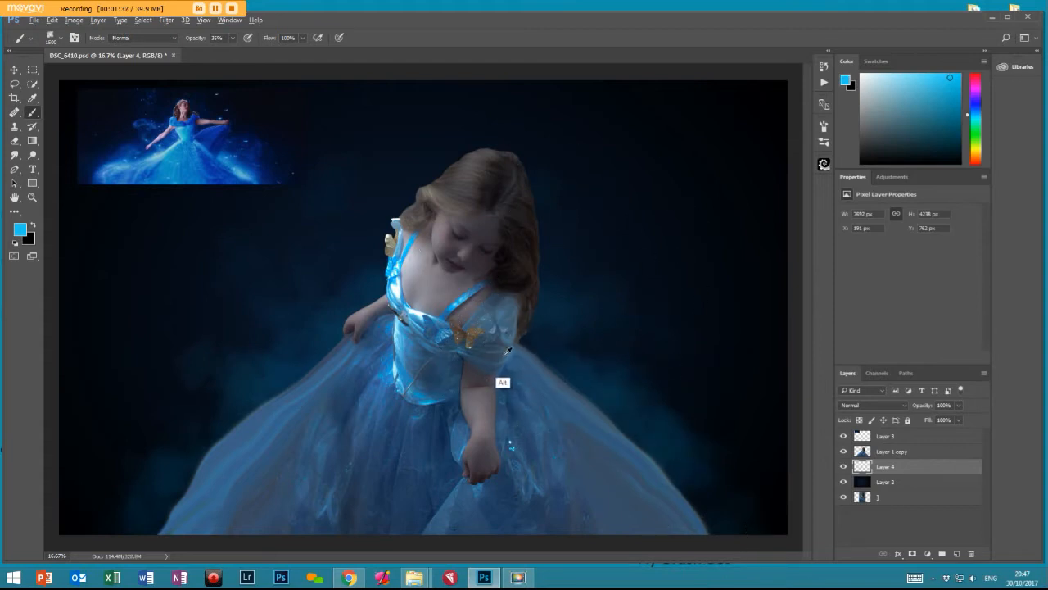
{"action": "left_click", "coordinate": [508, 350], "text": "alt"}
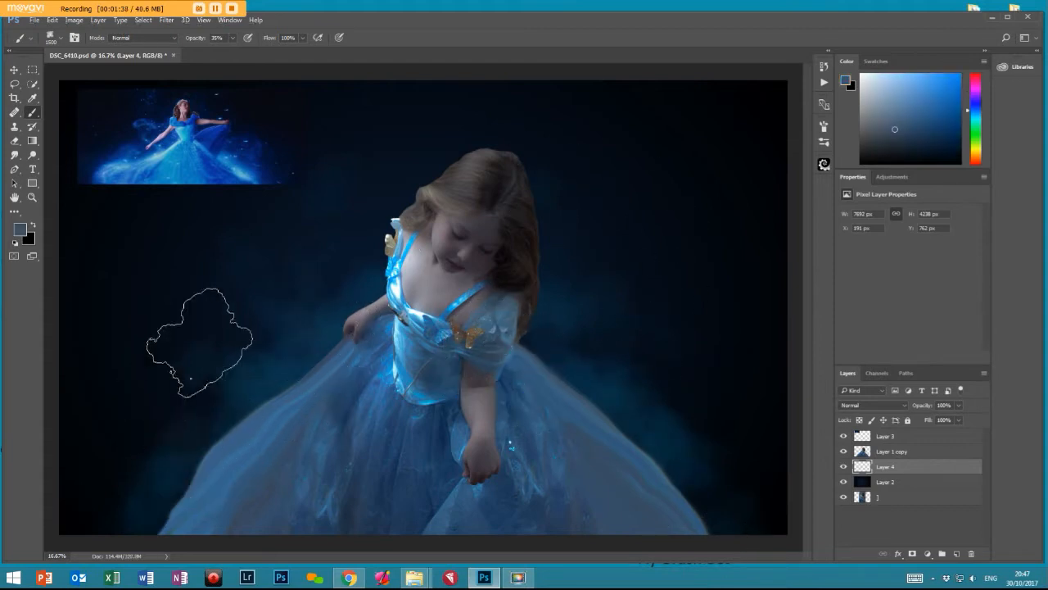
{"action": "mouse_move", "coordinate": [373, 271]}
{"action": "left_mouse_down"}
{"action": "mouse_move", "coordinate": [164, 480]}
{"action": "mouse_move", "coordinate": [281, 468]}
{"action": "left_mouse_up"}
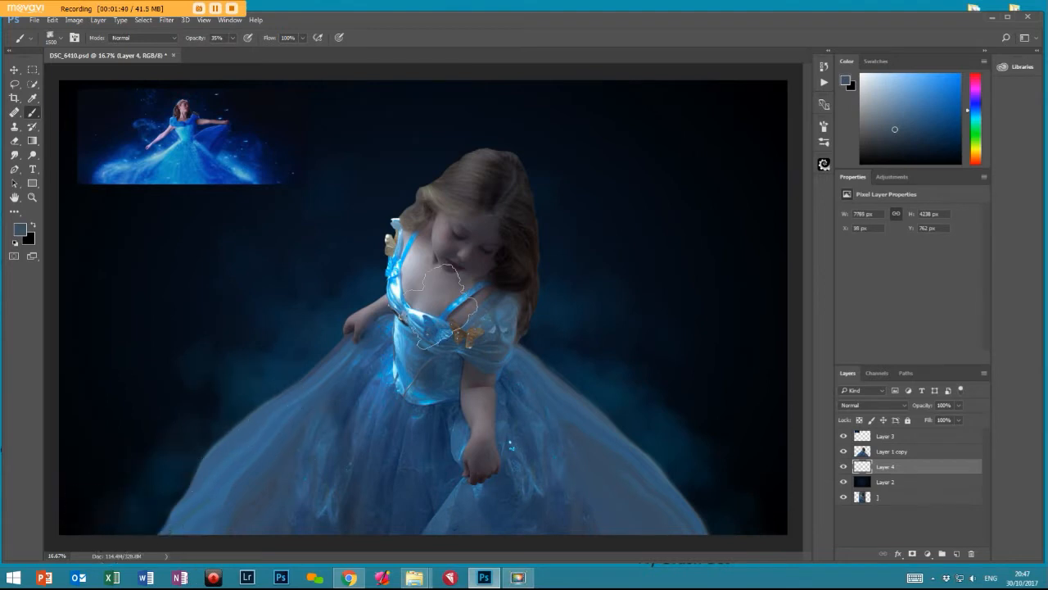
{"action": "mouse_move", "coordinate": [791, 504]}
{"action": "left_mouse_down"}
{"action": "mouse_move", "coordinate": [620, 363]}
{"action": "mouse_move", "coordinate": [613, 468]}
{"action": "left_mouse_up"}
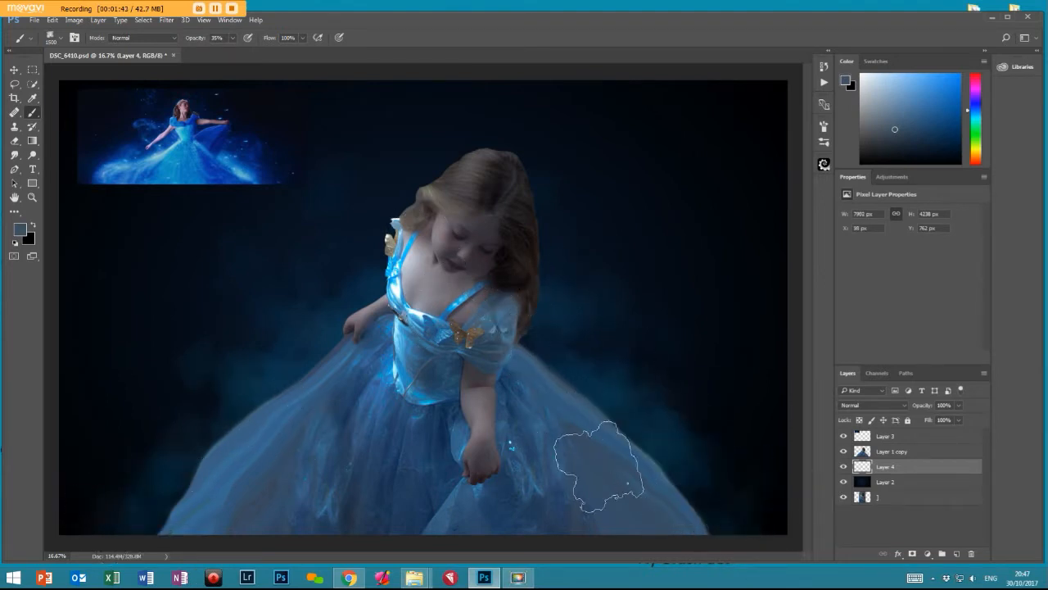
- Hide the cut-out temporarily and apply a Gaussian Blur with a radius of about 49.6 pixels to the haze layer
{"action": "left_click", "coordinate": [844, 451]}
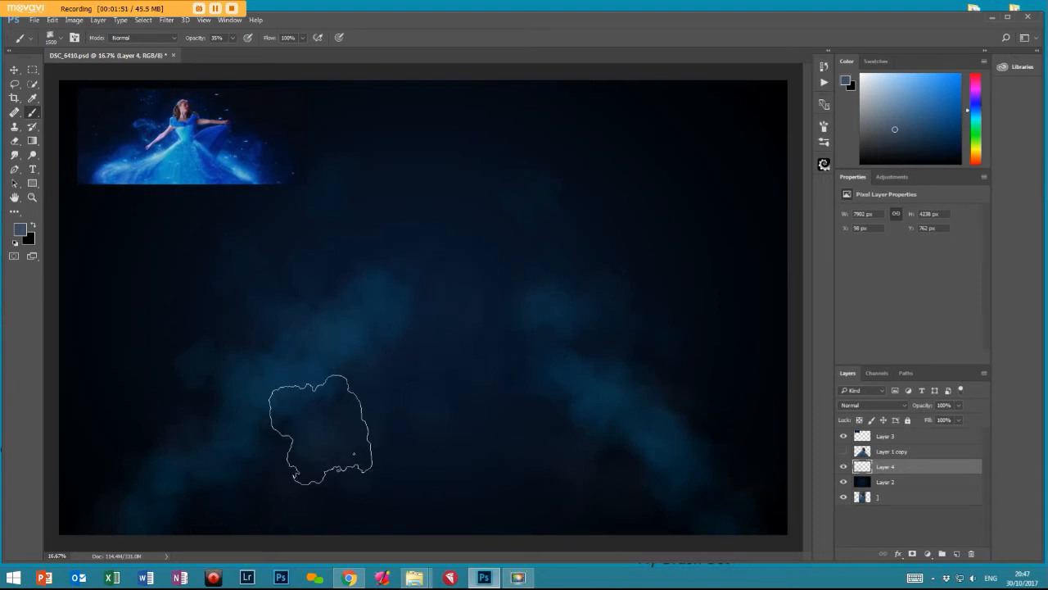
{"action": "left_click", "coordinate": [166, 21]}
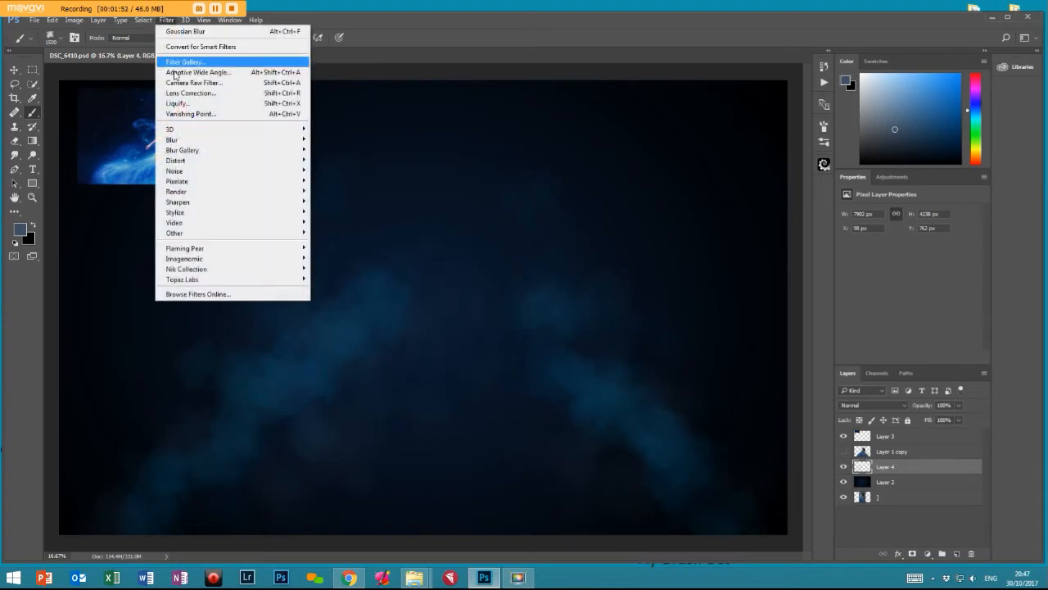
{"action": "mouse_move", "coordinate": [178, 141]}
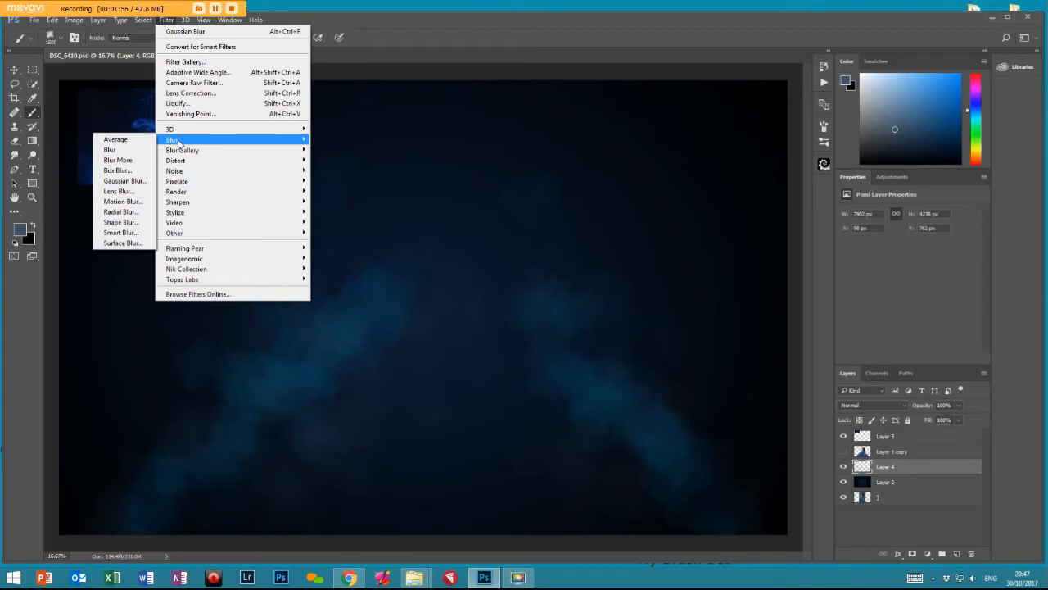
{"action": "left_click", "coordinate": [122, 181]}
{"action": "left_click_drag", "start_coordinate": [492, 299], "coordinate": [491, 299]}
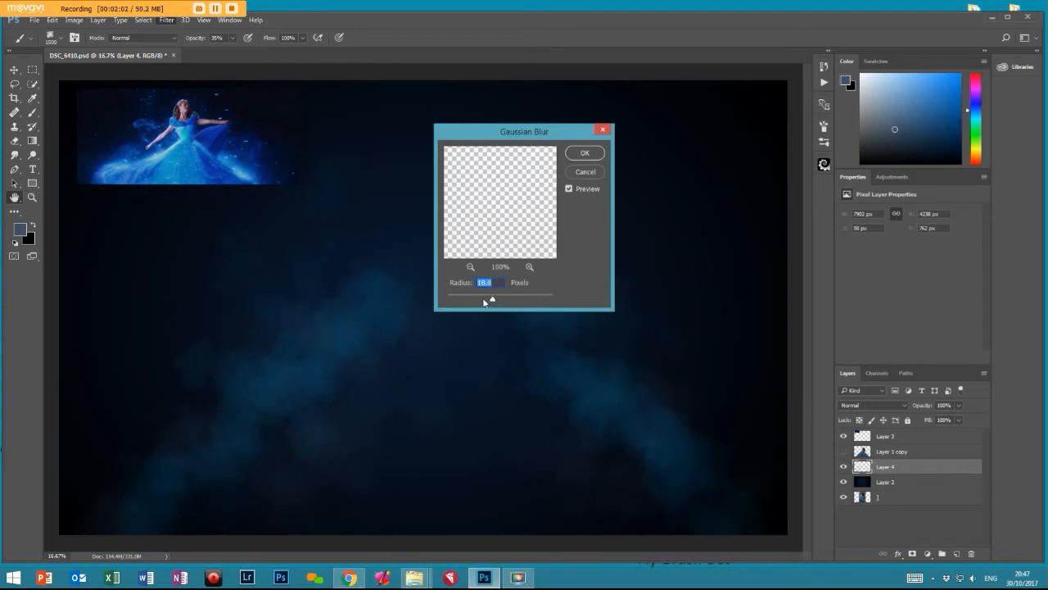
{"action": "left_click_drag", "start_coordinate": [498, 299], "coordinate": [507, 302]}
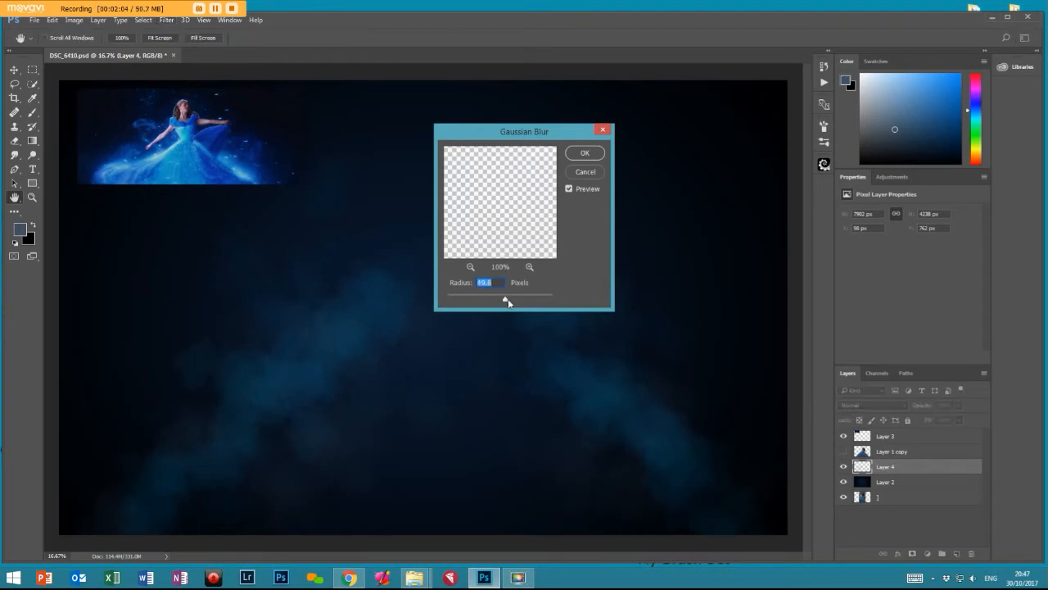
{"action": "left_click", "coordinate": [584, 155]}
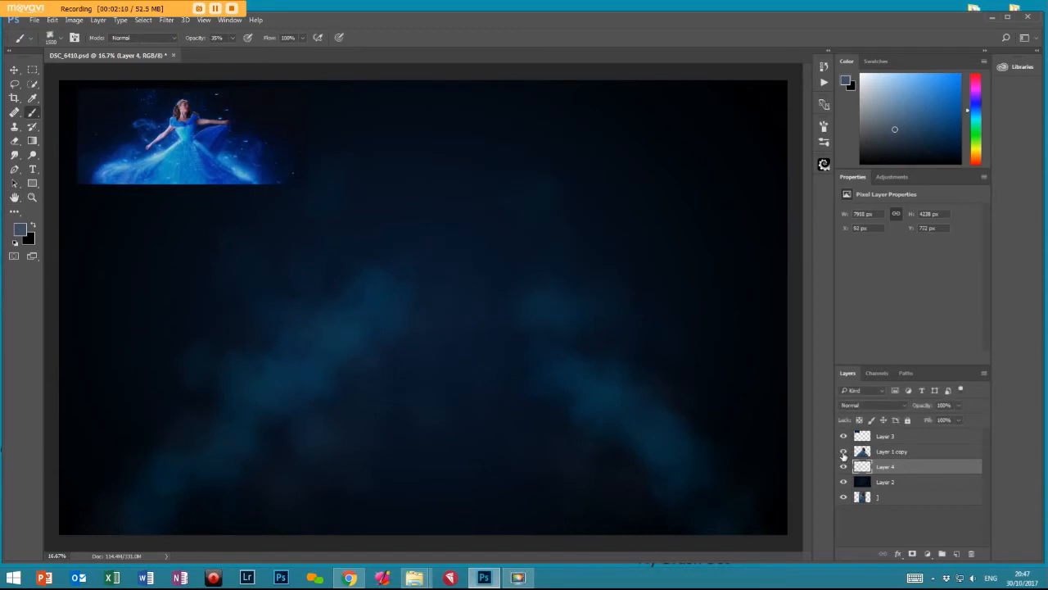
{"action": "left_click", "coordinate": [843, 451]}
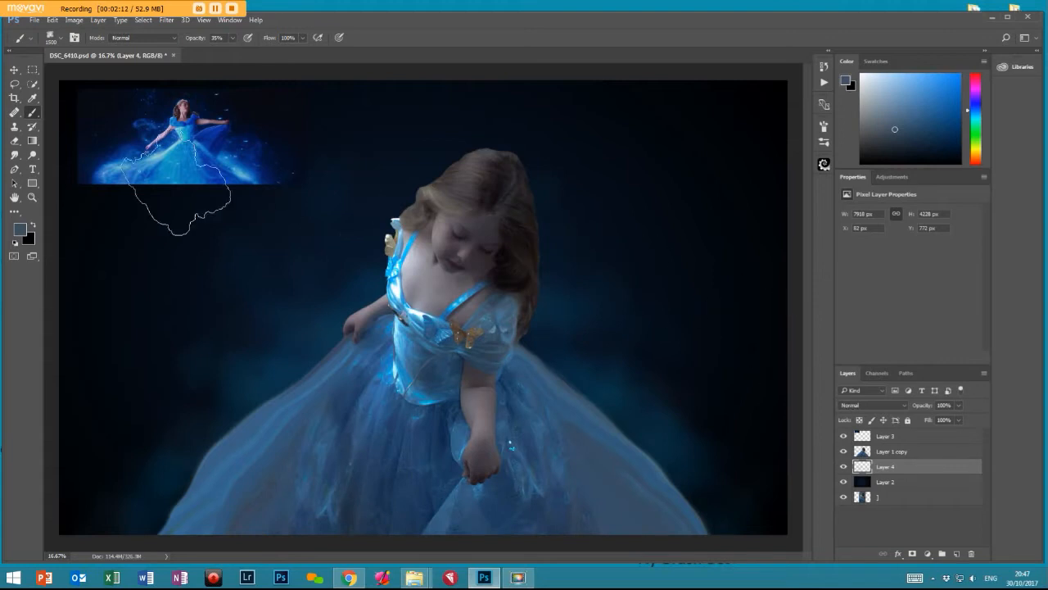
- On the cut-out layer, set up the Eraser with the textured 1300 px preset, reduced in size, at 25% opacity
{"action": "left_click", "coordinate": [868, 453]}
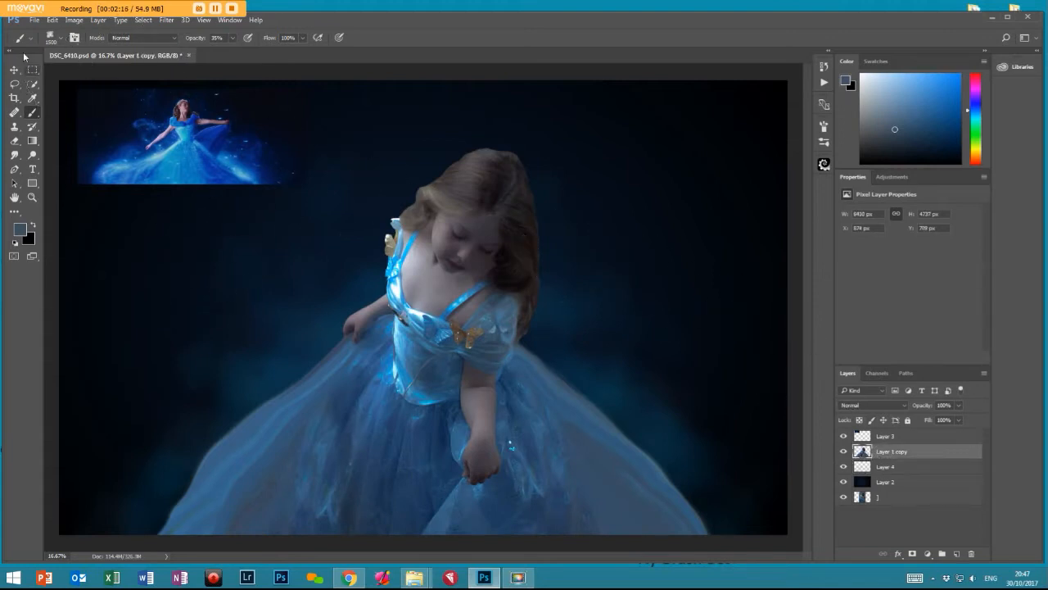
{"action": "left_click", "coordinate": [14, 140]}
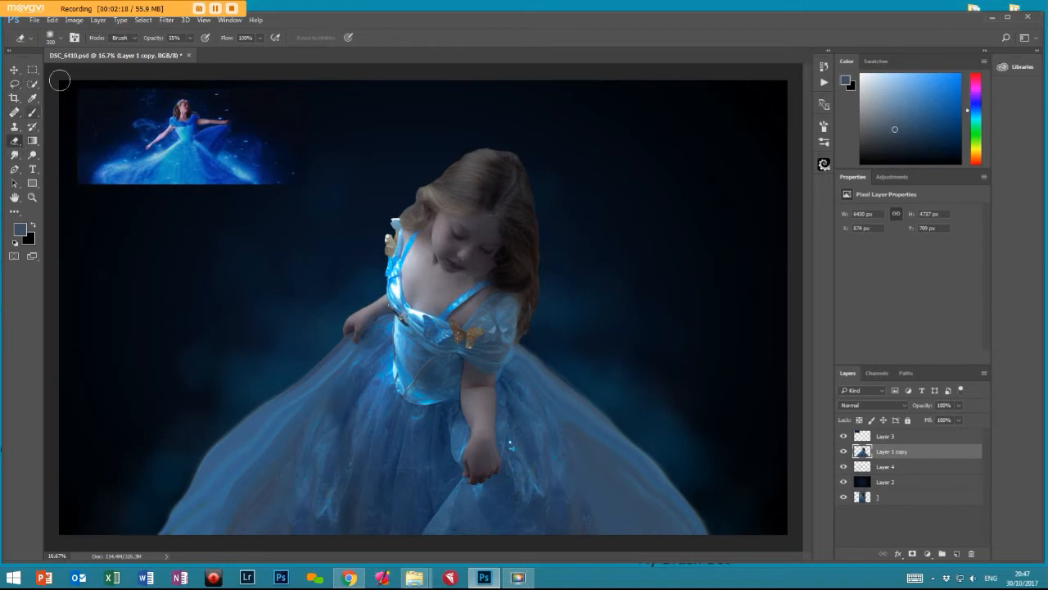
{"action": "left_click", "coordinate": [60, 38]}
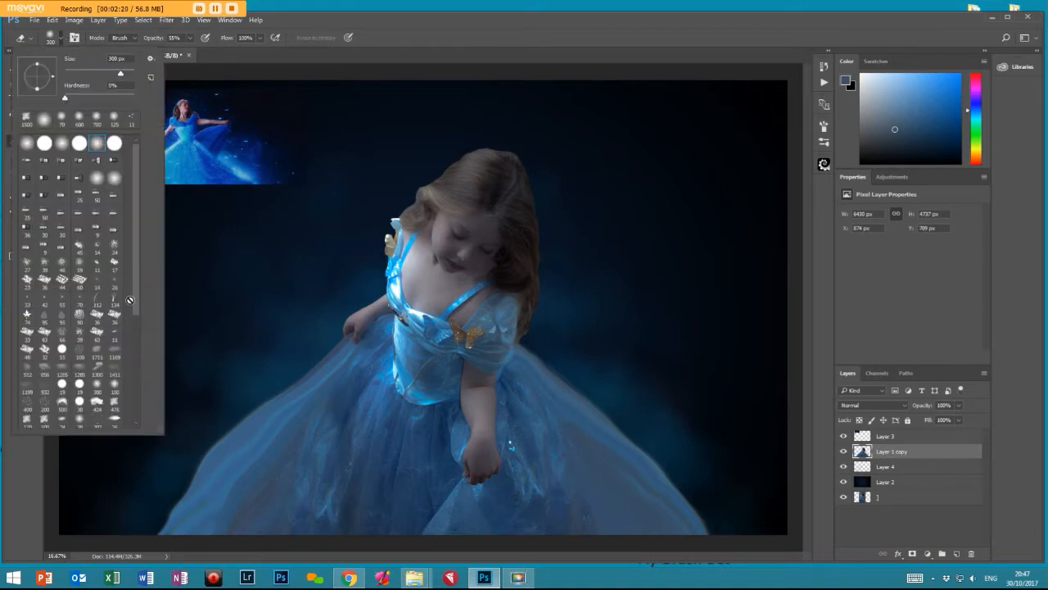
{"action": "left_click", "coordinate": [96, 370]}
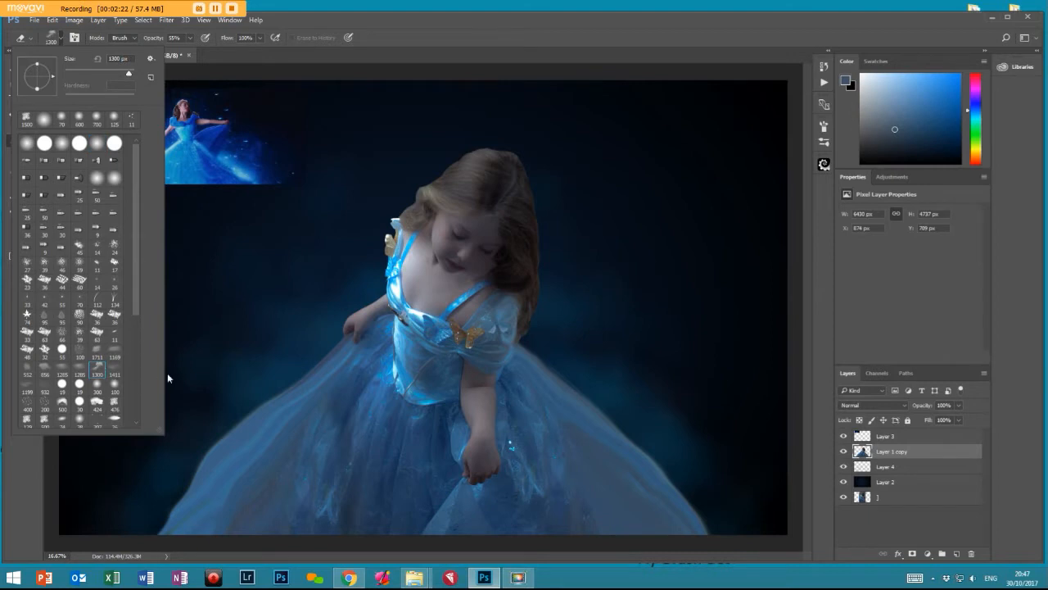
{"action": "left_click", "coordinate": [104, 74]}
{"action": "left_click", "coordinate": [229, 56]}
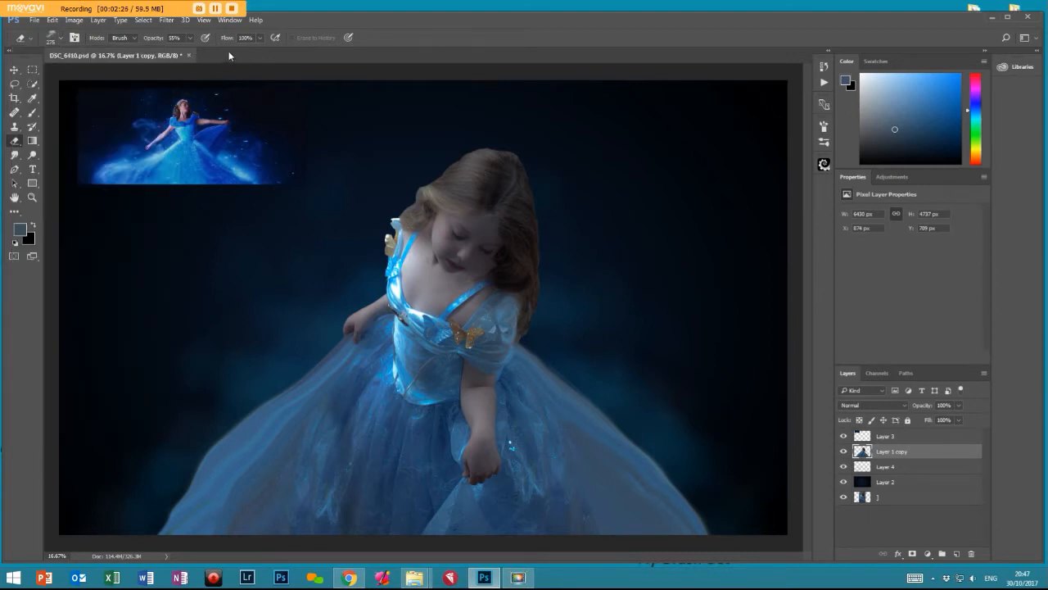
{"action": "left_click", "coordinate": [190, 39]}
{"action": "left_click", "coordinate": [190, 51]}
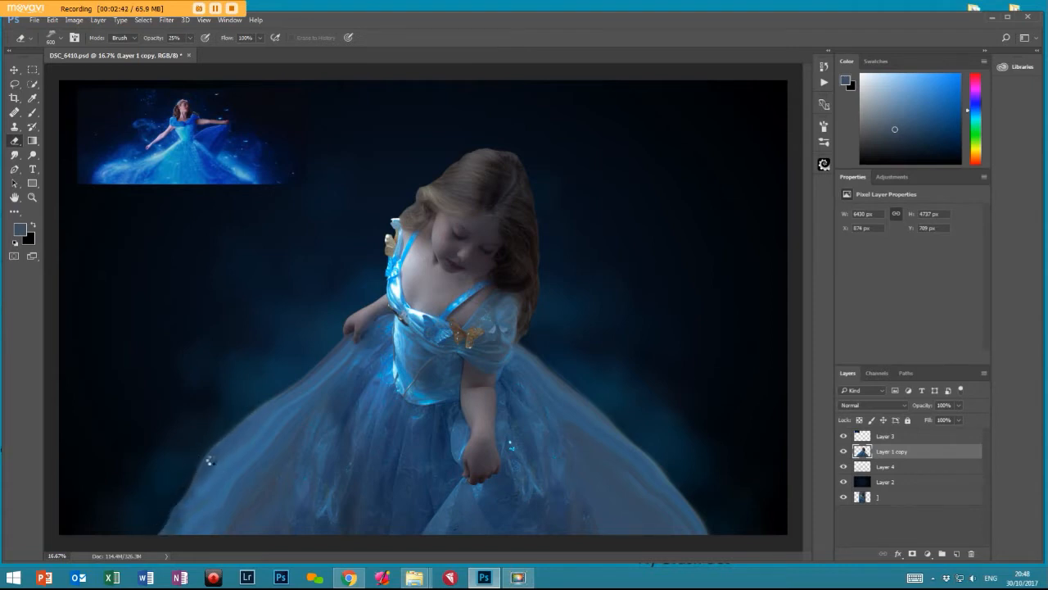
- Erase along the skirt's left edge to soften it, enlarging the textured eraser to 1000 px and reducing it to 700 px
{"action": "key", "text": "bracketright"}
{"action": "key", "text": "bracketright"}
{"action": "key", "text": "bracketright"}
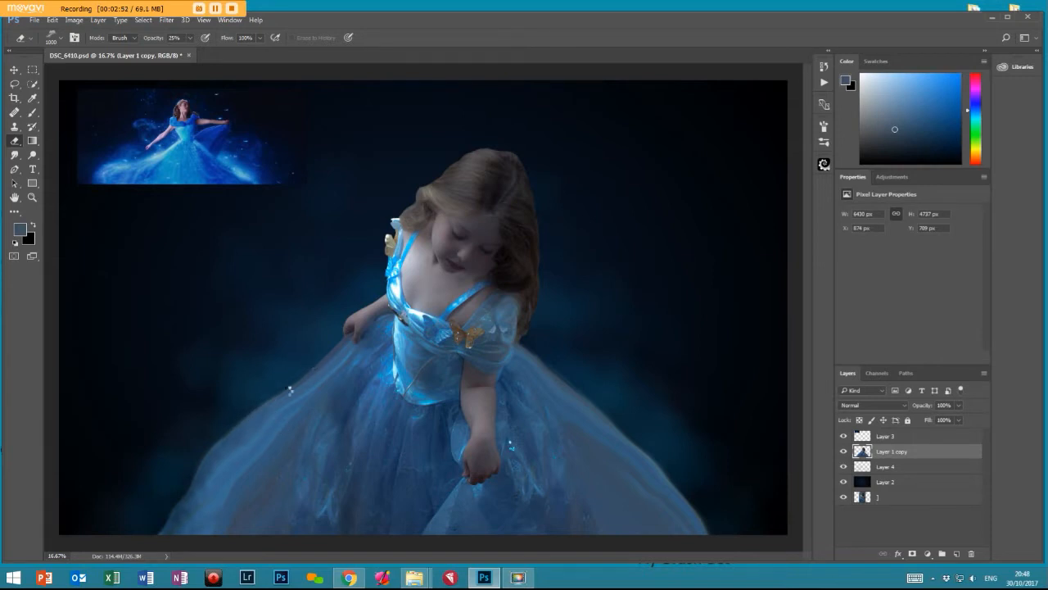
{"action": "key", "text": "bracketleft"}
{"action": "key", "text": "bracketleft"}
{"action": "key", "text": "bracketleft"}
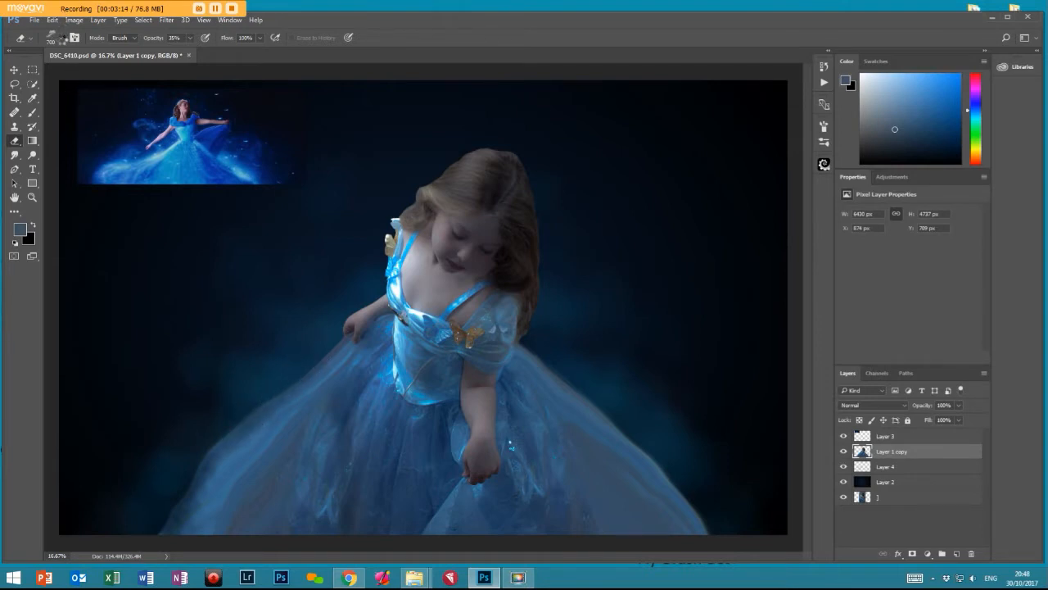
- Switch the Eraser to a ragged cloud-like preset at 35% opacity and fade the skirt's outer edges, reducing the size for the right side
{"action": "left_click", "coordinate": [59, 40]}
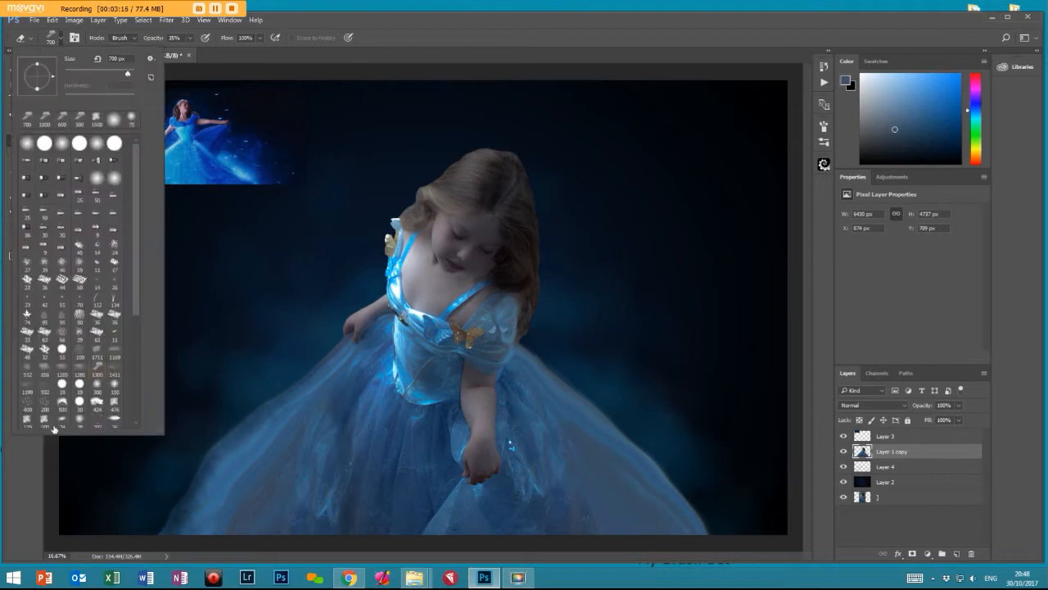
{"action": "left_click", "coordinate": [114, 403]}
{"action": "left_click", "coordinate": [374, 85]}
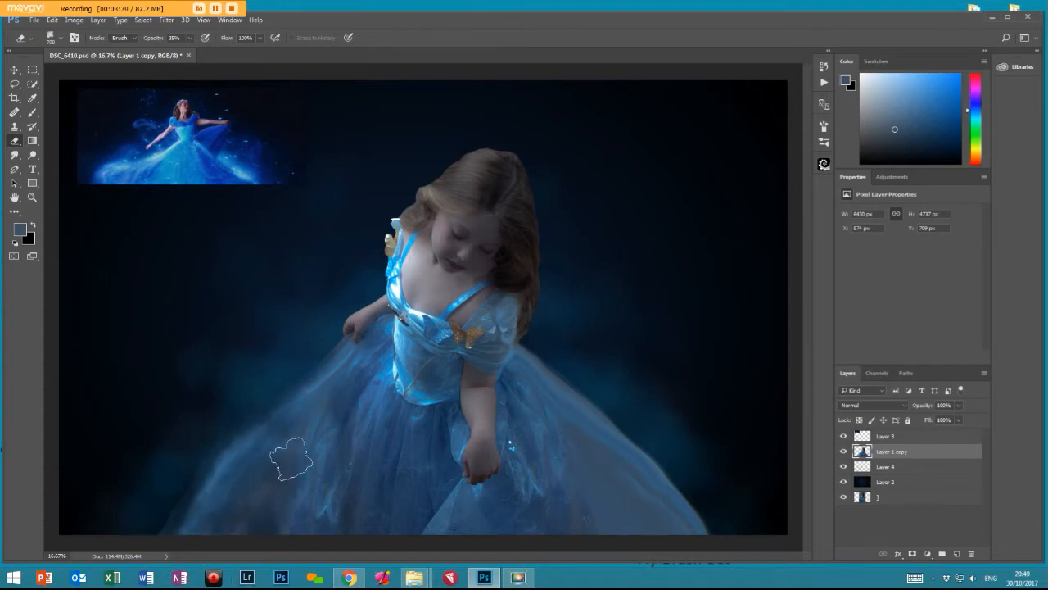
{"action": "left_click", "coordinate": [662, 505]}
{"action": "key", "text": "bracketleft"}
{"action": "key", "text": "bracketleft"}
{"action": "key", "text": "bracketleft"}
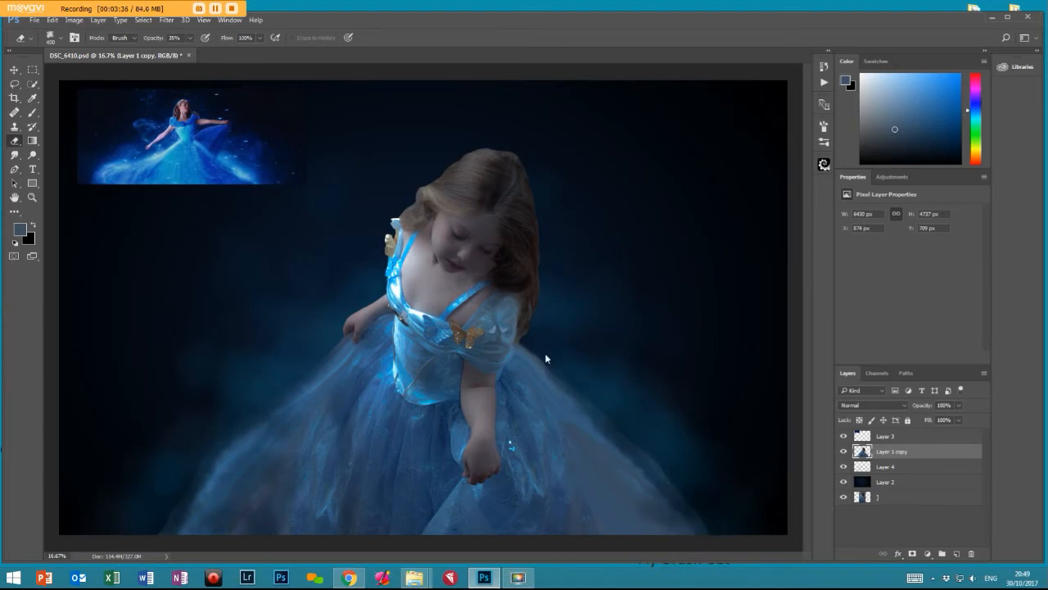
- Enlarge the ragged eraser to 900 px and fade the skirt's lower right area and its left edge
{"action": "key", "text": "bracketright"}
{"action": "key", "text": "bracketright"}
{"action": "key", "text": "bracketright"}
{"action": "key", "text": "bracketright"}
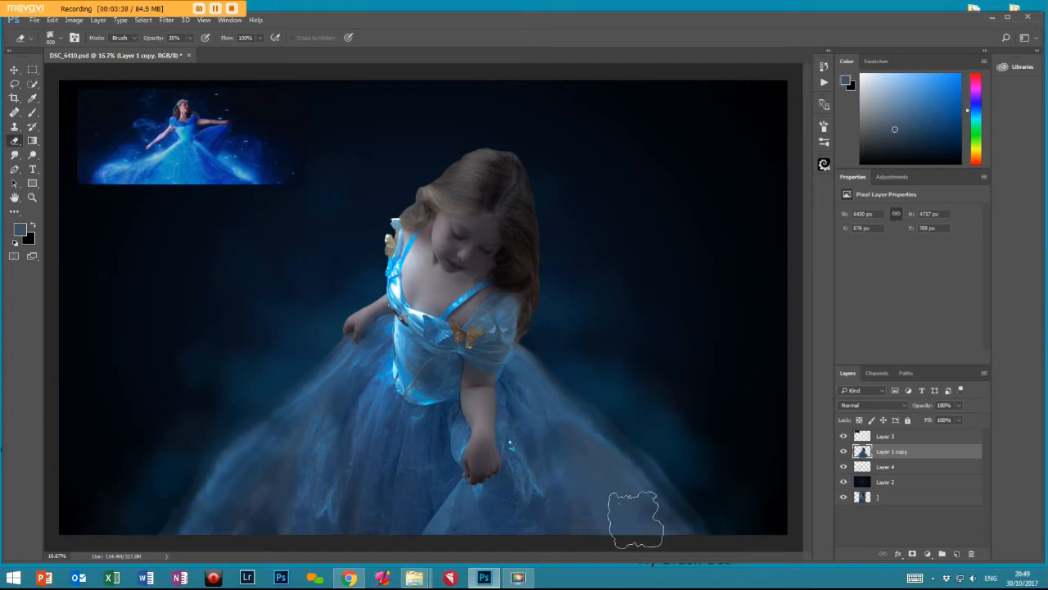
{"action": "key", "text": "bracketright"}
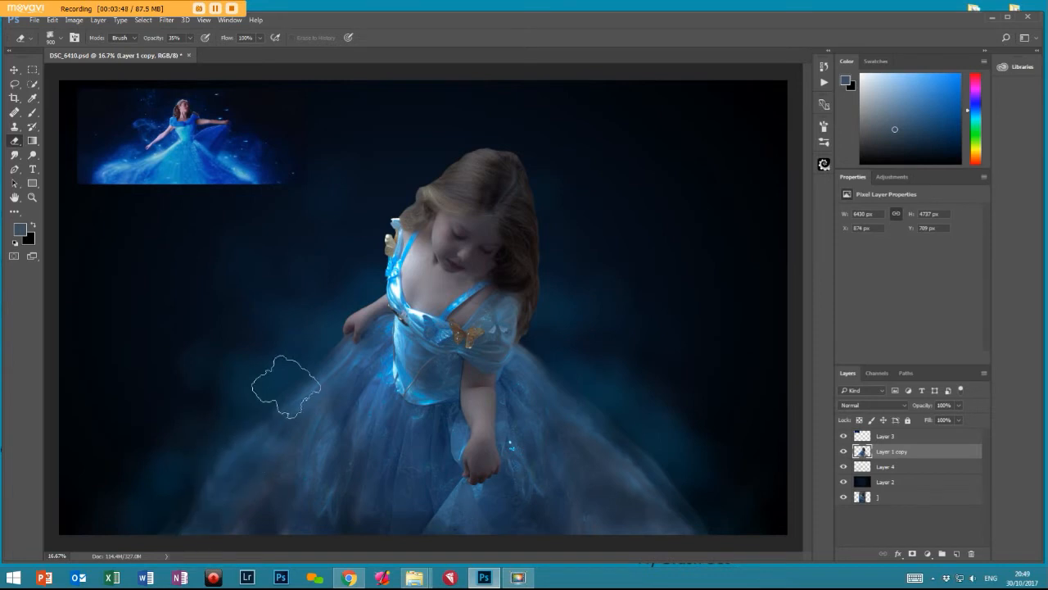
{"action": "left_click_drag", "start_coordinate": [286, 406], "coordinate": [319, 349]}
- Soften the hair's outer edge and crown with the ragged eraser, reducing it to 500 px and enlarging it to 800 px
{"action": "key", "text": "["}
{"action": "key", "text": "["}
{"action": "key", "text": "["}
{"action": "key", "text": "["}
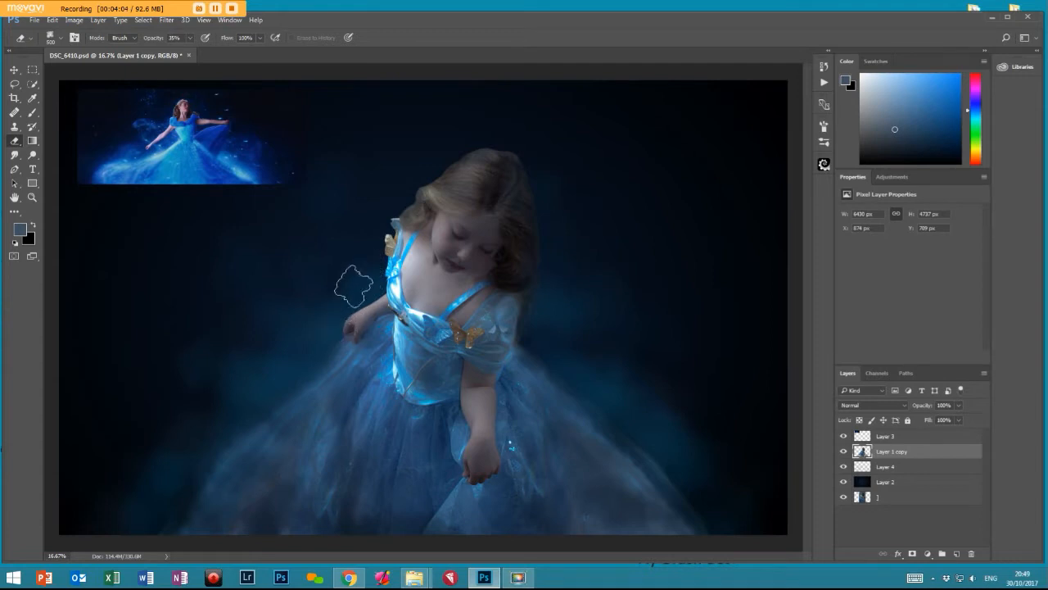
{"action": "key", "text": "bracketright"}
{"action": "key", "text": "bracketright"}
{"action": "key", "text": "bracketright"}
{"action": "left_click", "coordinate": [430, 168]}
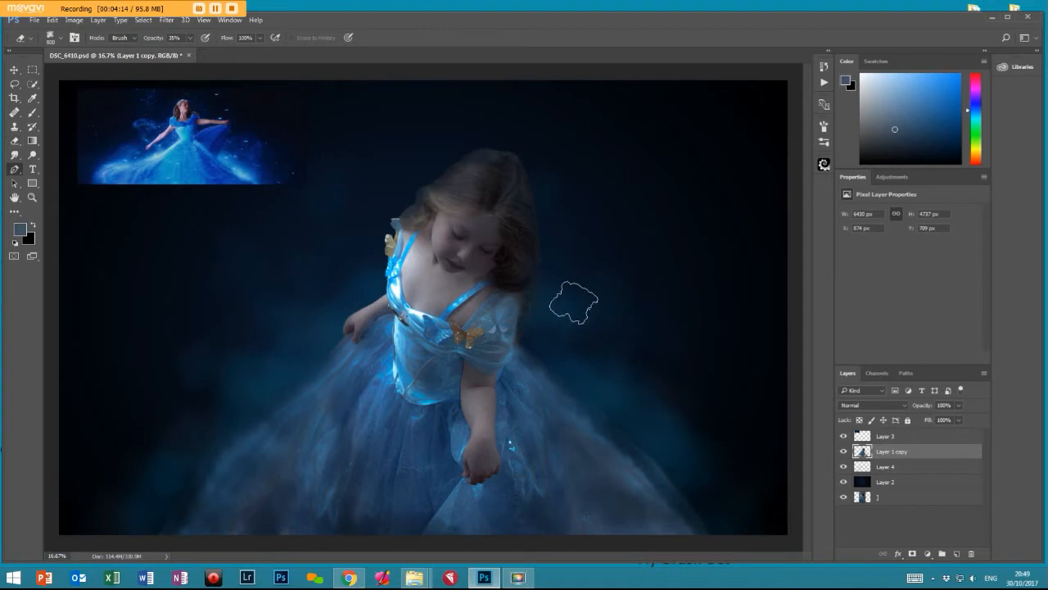
- Reduce the ragged eraser to 300 px and break up the skirt's right side with finer erasing
{"action": "key", "text": "p"}
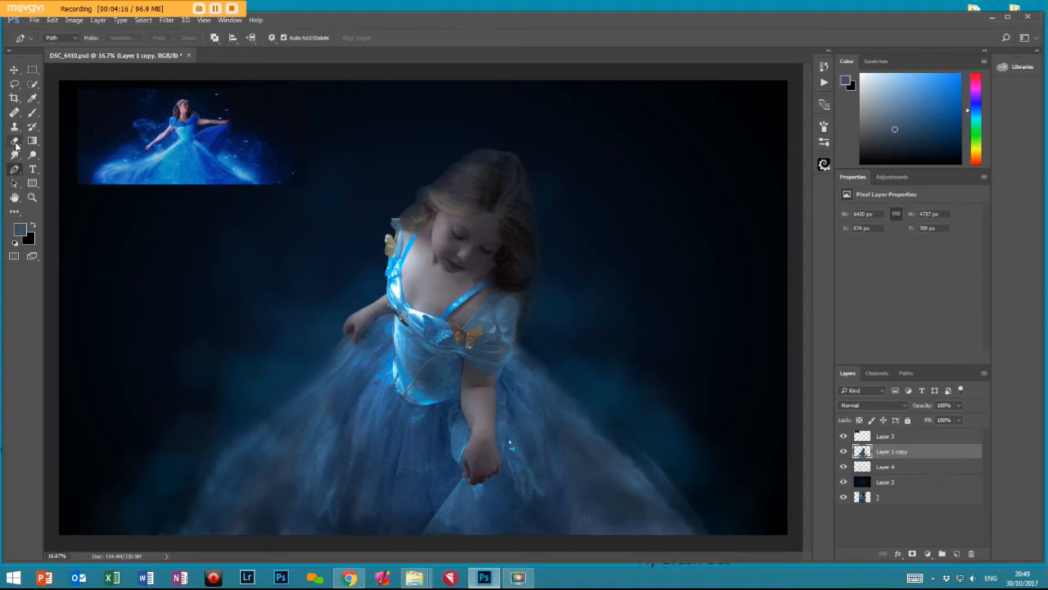
{"action": "left_click", "coordinate": [14, 142]}
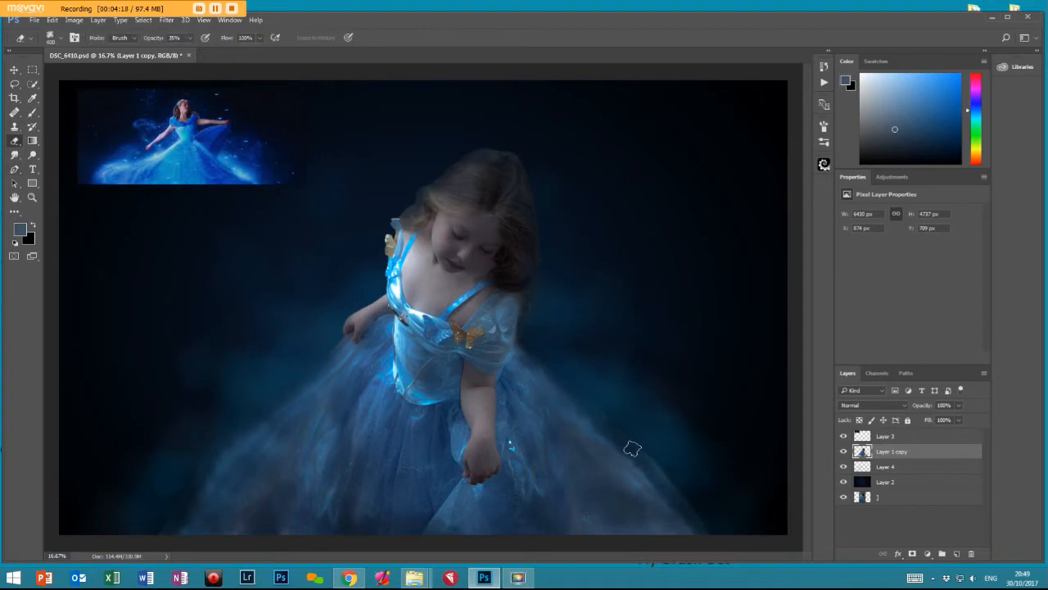
{"action": "key", "text": "bracketleft"}
{"action": "key", "text": "bracketleft"}
{"action": "left_click_drag", "start_coordinate": [568, 416], "coordinate": [630, 480]}
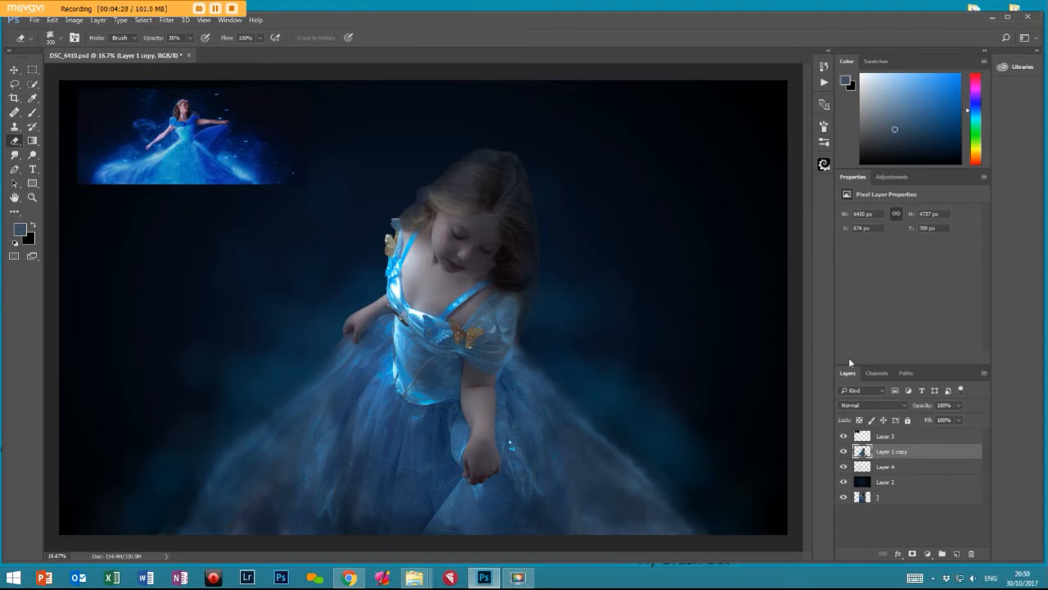
- Duplicate the cut-out layer to strengthen it and merge the copy with the original cut-out
{"action": "key", "text": "ctrl+alt+j"}
{"action": "key", "text": "Return"}
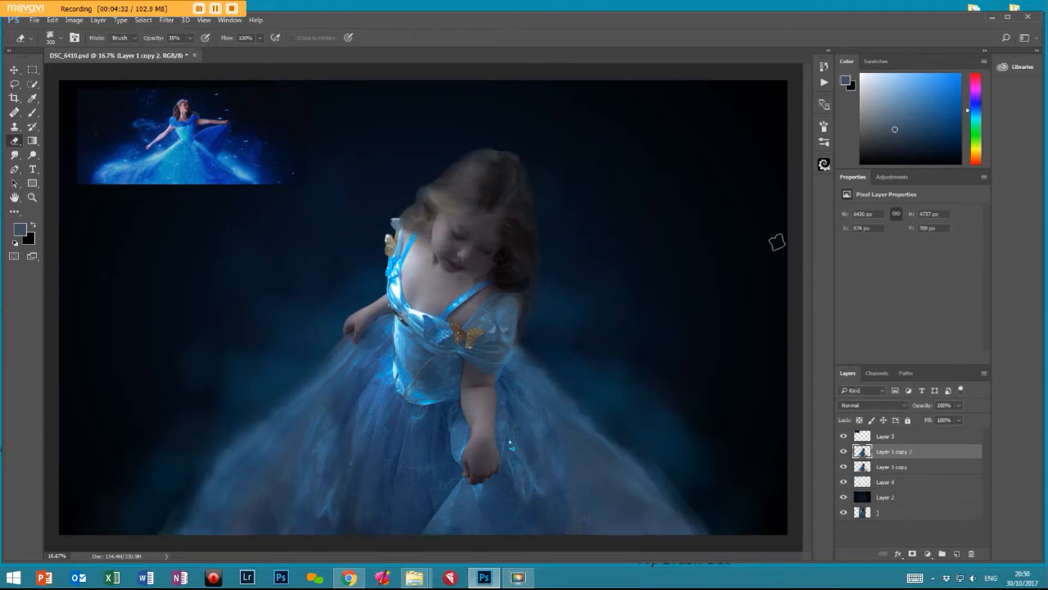
{"action": "left_click", "coordinate": [889, 468], "text": "shift"}
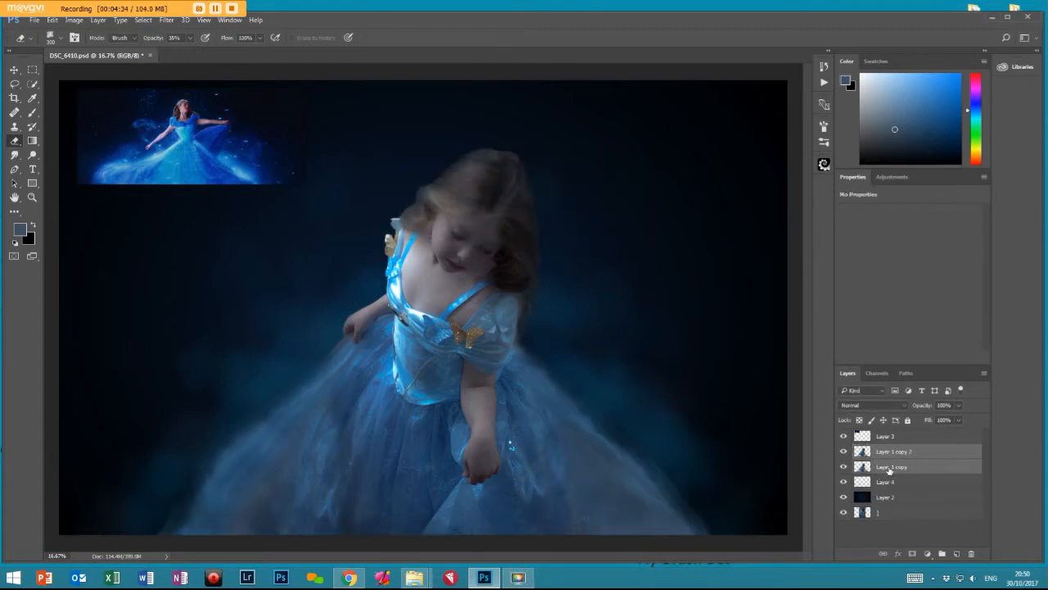
{"action": "key", "text": "ctrl"}
{"action": "key", "text": "ctrl+e"}
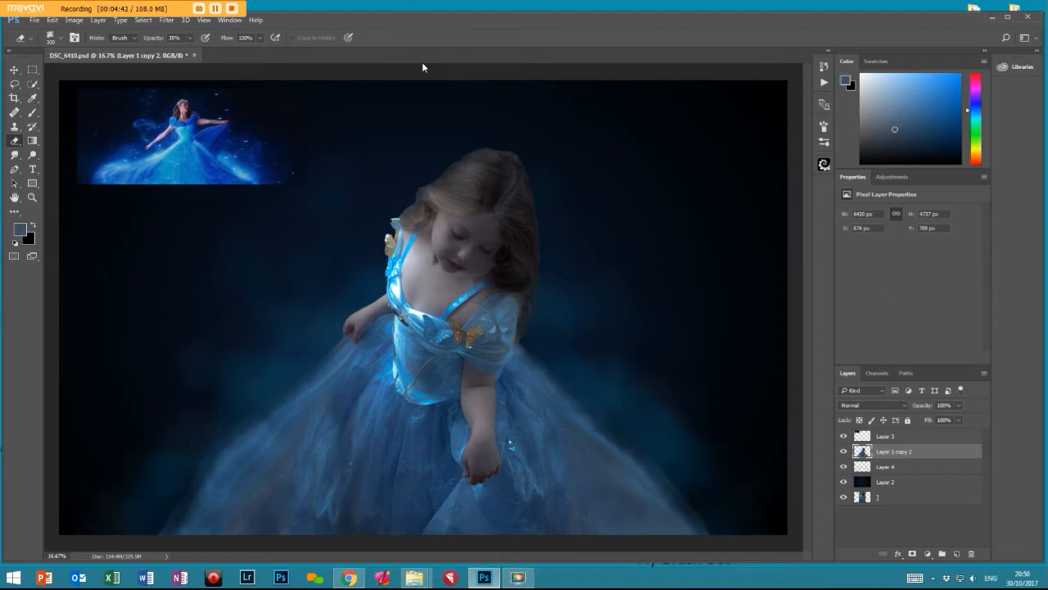
- Create a new empty layer and place it directly beneath the merged cut-out
{"action": "key", "text": "ctrl+shift+n"}
{"action": "key", "text": "Return"}
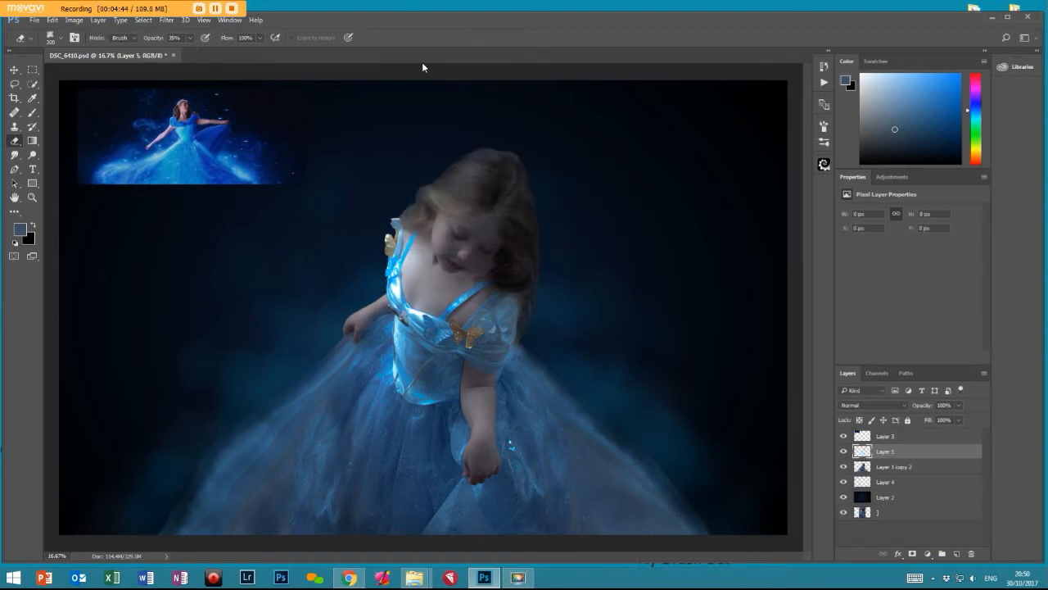
{"action": "left_click", "coordinate": [32, 197]}
{"action": "left_click", "coordinate": [561, 368]}
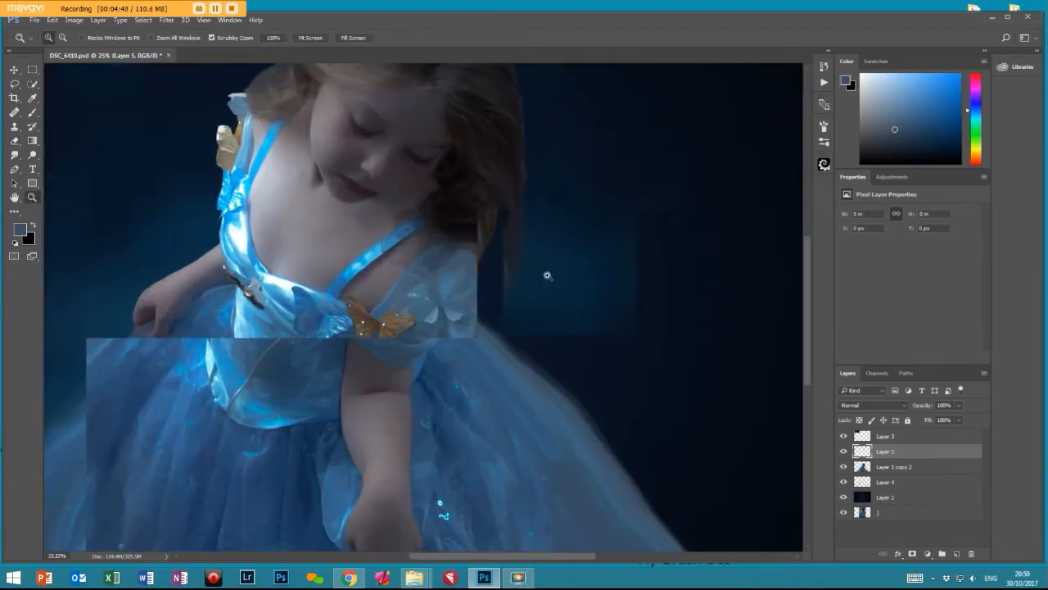
{"action": "left_click", "coordinate": [533, 243]}
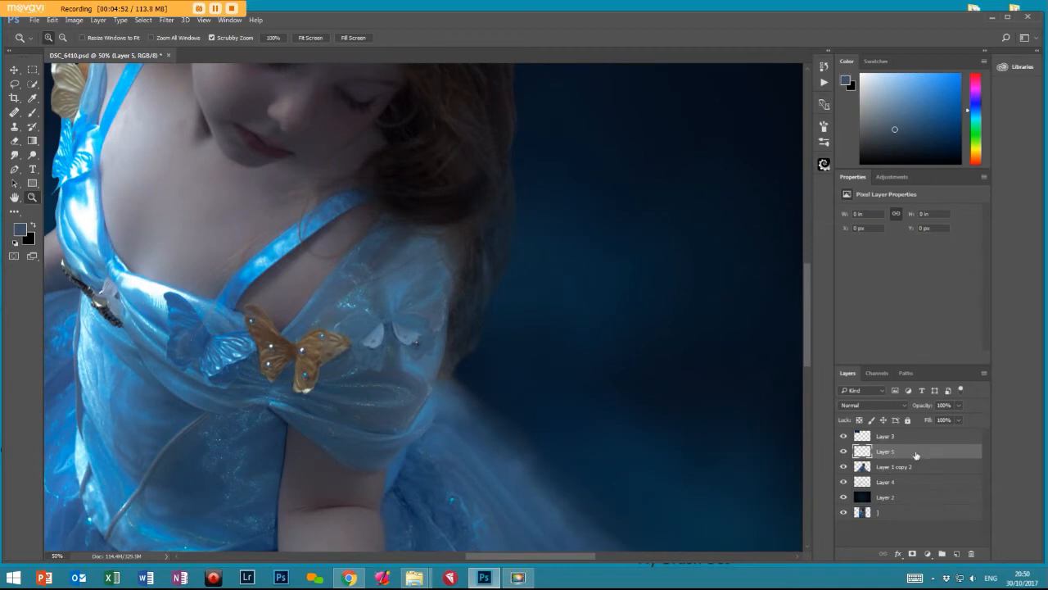
{"action": "left_click_drag", "start_coordinate": [891, 453], "coordinate": [895, 481]}
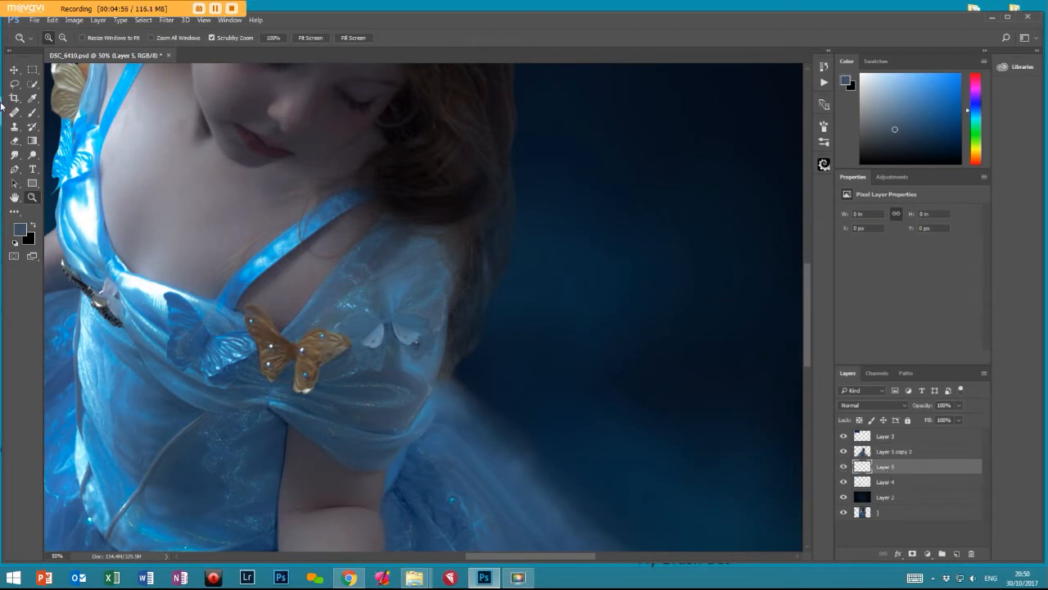
- Set up the Brush with a small scattered-dot preset, sample the dark hair colour and paint strands along the hair's right edge
{"action": "left_click", "coordinate": [32, 112]}
{"action": "left_click", "coordinate": [62, 38]}
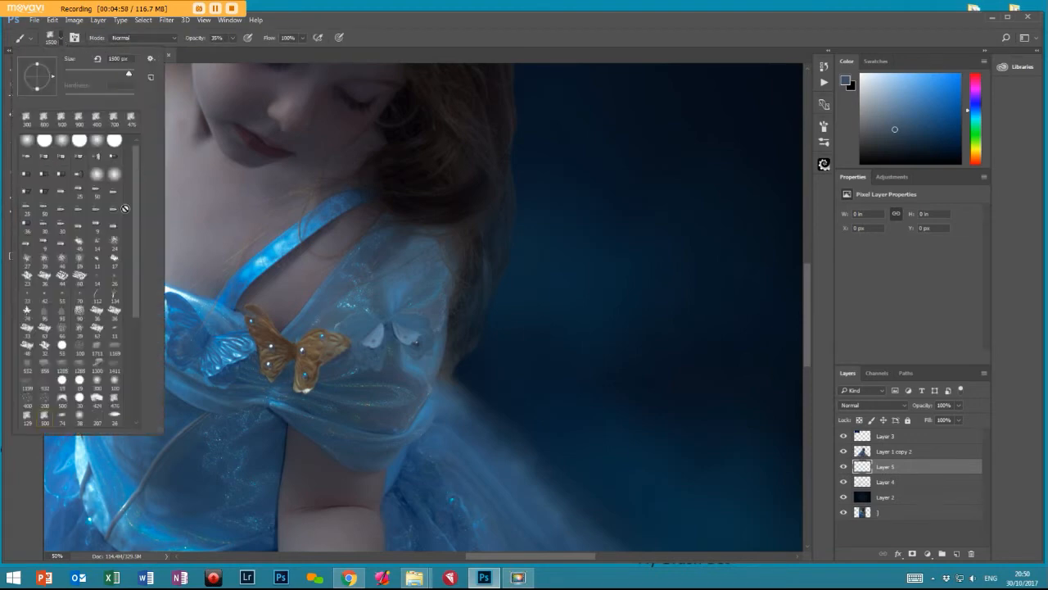
{"action": "left_click_drag", "start_coordinate": [140, 257], "coordinate": [147, 346]}
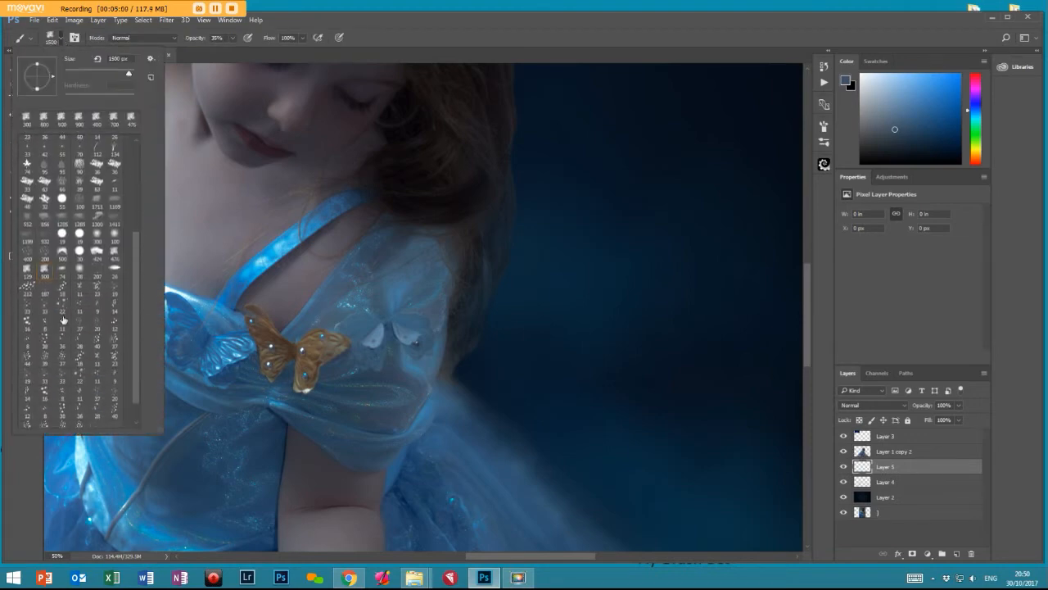
{"action": "left_click", "coordinate": [62, 309]}
{"action": "left_click", "coordinate": [492, 181]}
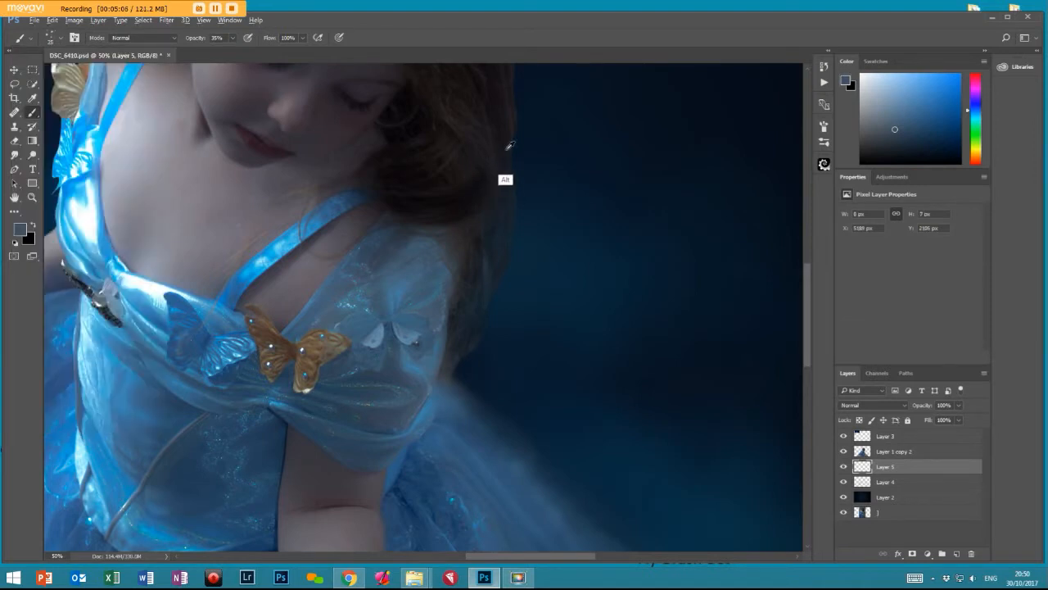
{"action": "left_click", "coordinate": [513, 124], "text": "alt"}
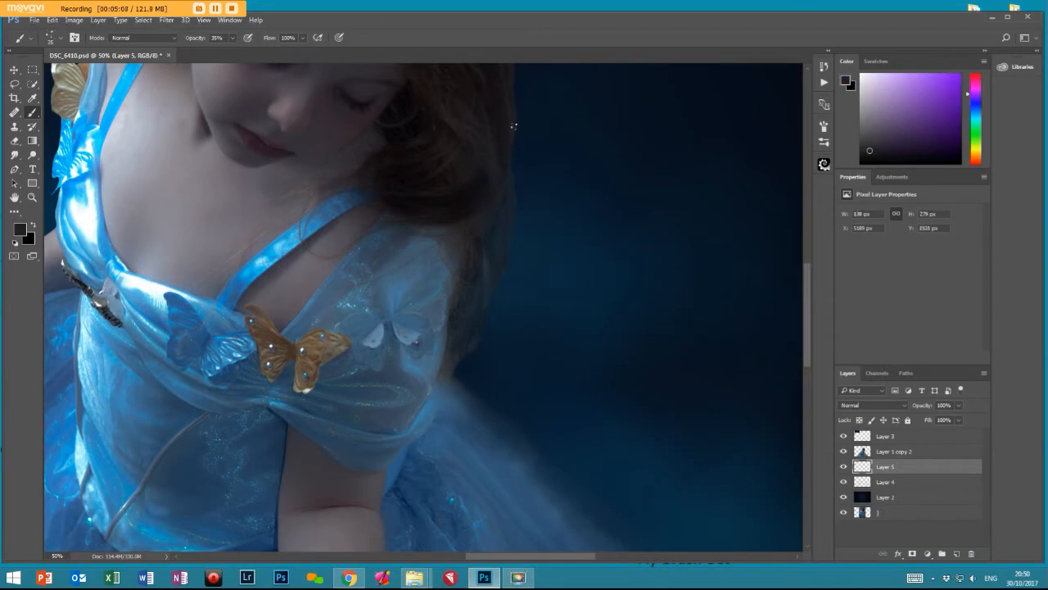
{"action": "left_click", "coordinate": [514, 117], "text": "alt"}
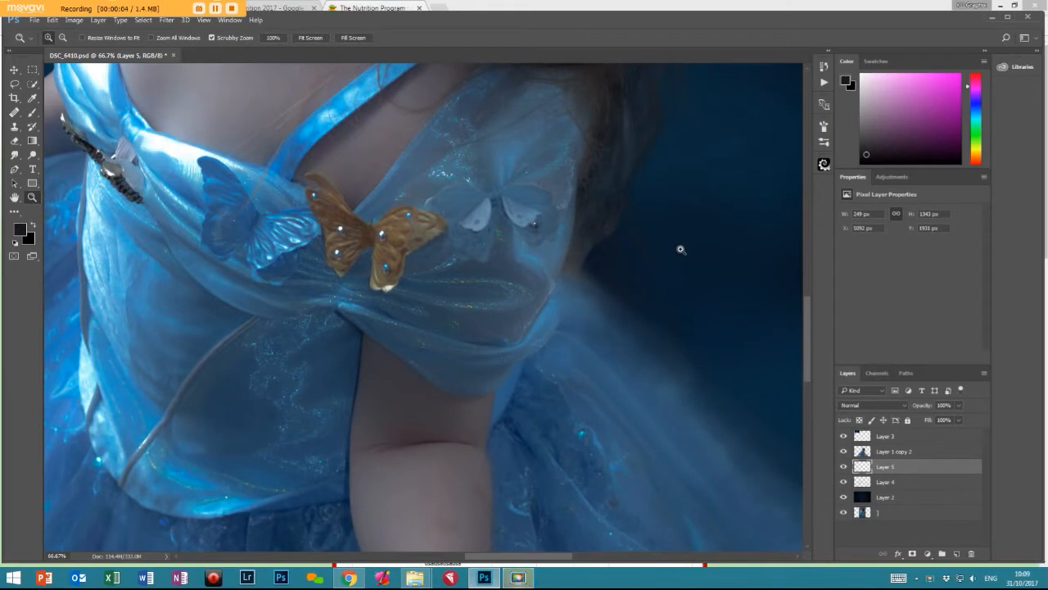
- Paint more fine strands down the hair beside the sleeve, resampling dark tones from the lower hair
{"action": "left_click_drag", "start_coordinate": [679, 215], "coordinate": [575, 346]}
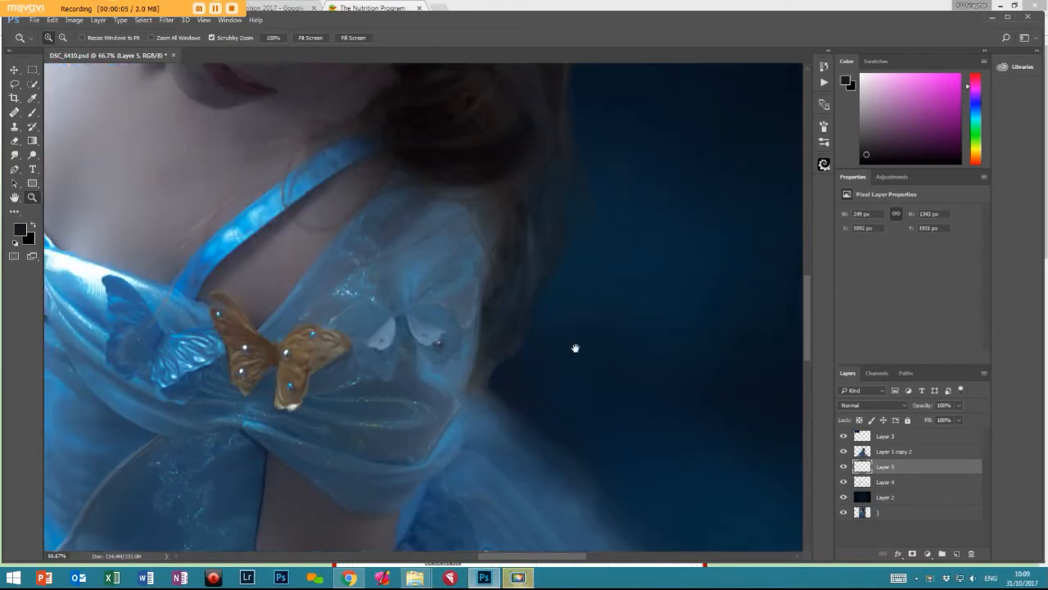
{"action": "left_click", "coordinate": [33, 113]}
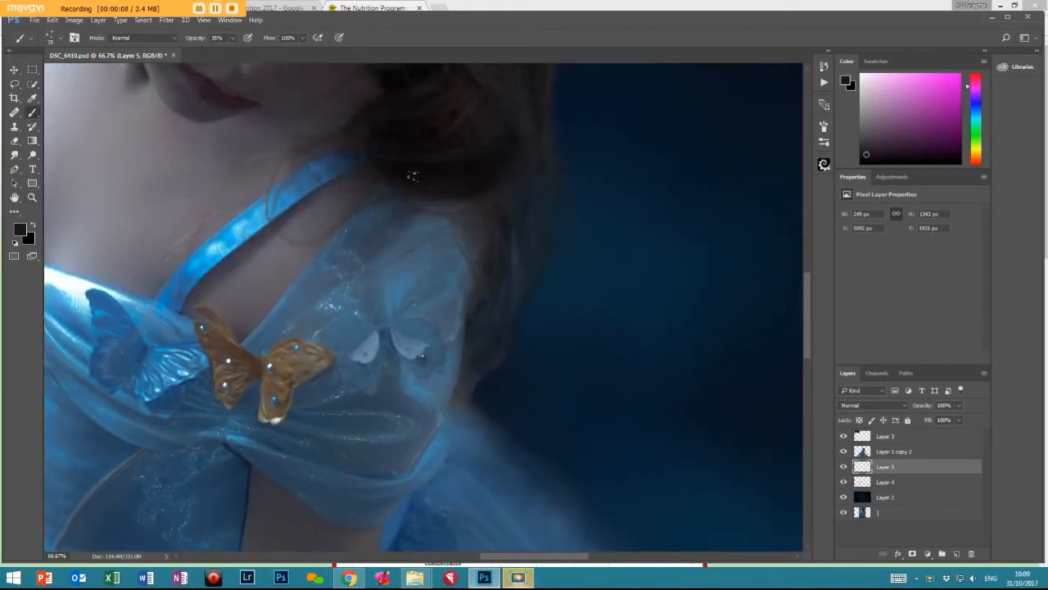
{"action": "left_click", "coordinate": [496, 257], "text": "alt"}
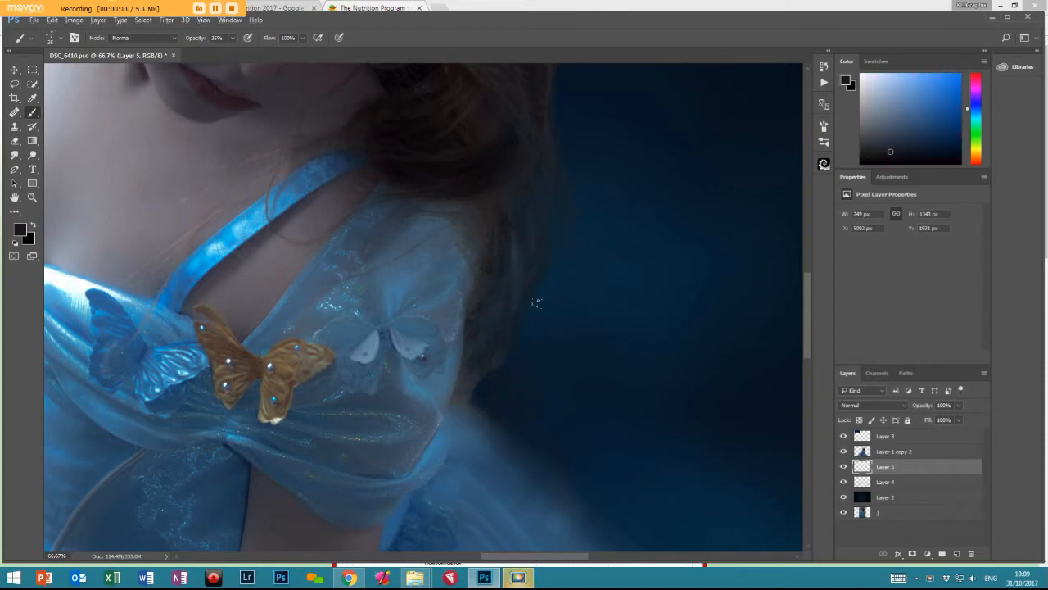
{"action": "left_click", "coordinate": [473, 382], "text": "alt"}
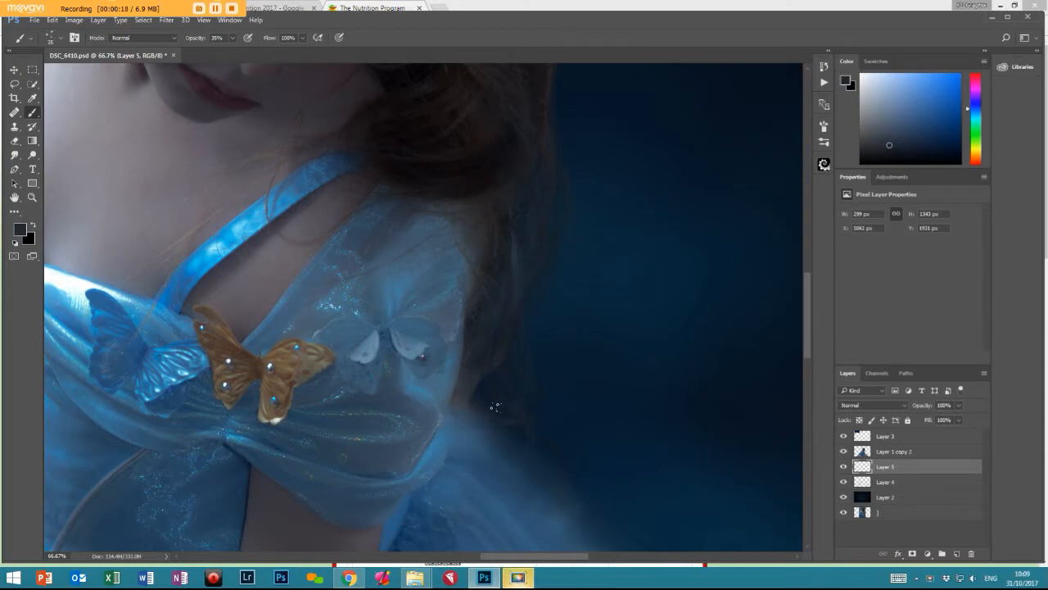
- Select the merged cut-out layer and set up the Smudge tool with a 20 px scattered-dot preset
{"action": "left_click", "coordinate": [866, 452]}
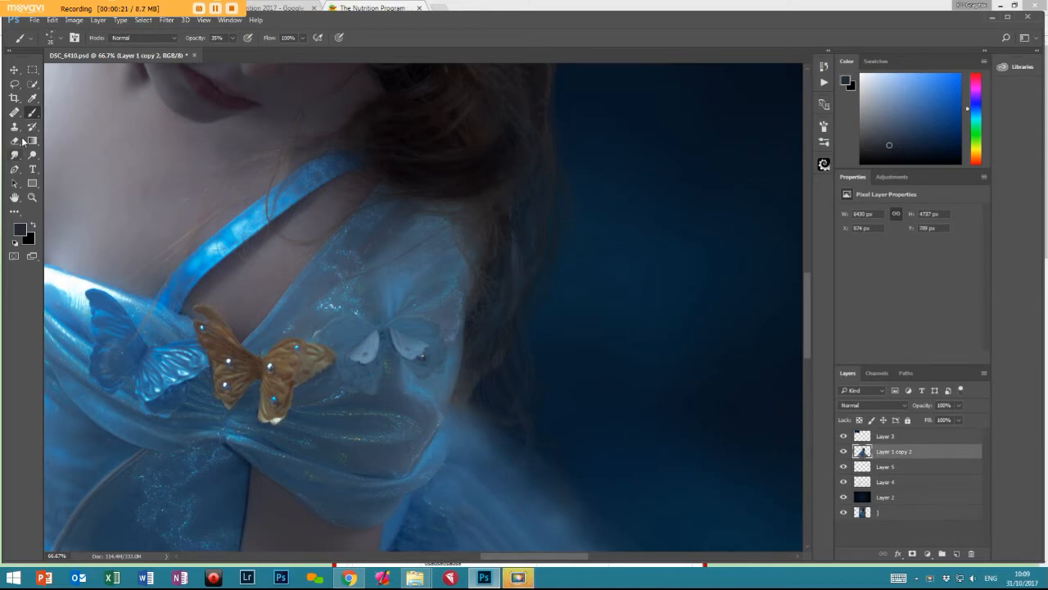
{"action": "left_click_drag", "start_coordinate": [14, 155], "coordinate": [31, 156]}
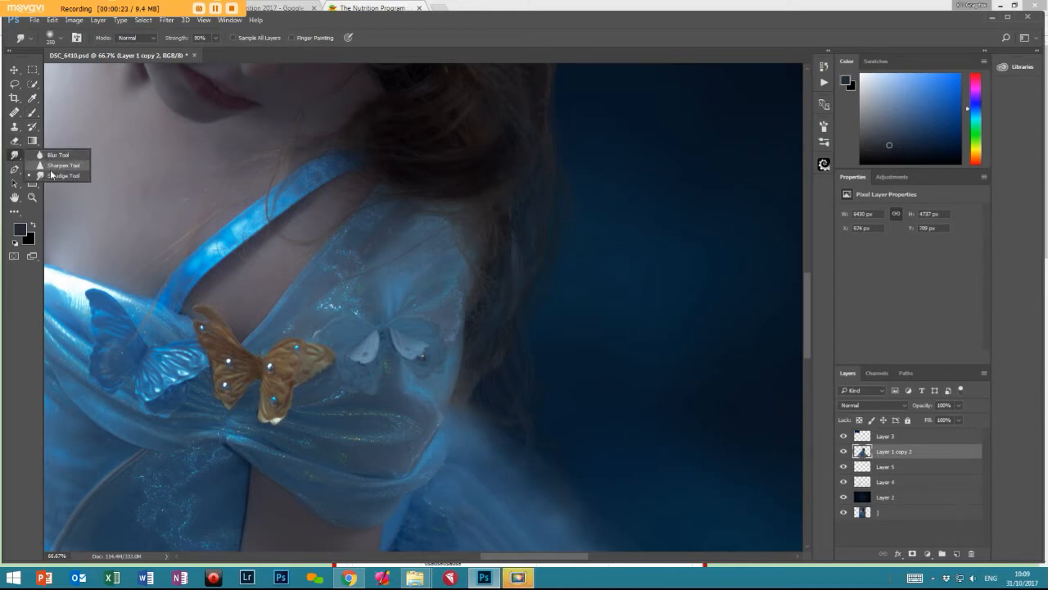
{"action": "left_click", "coordinate": [51, 174]}
{"action": "key", "text": "bracketleft"}
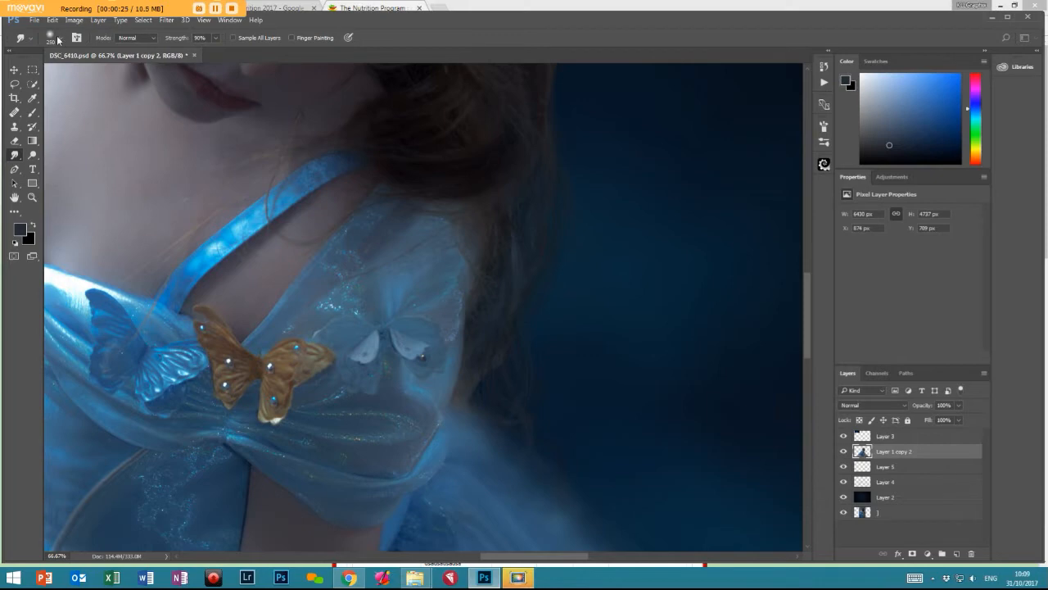
{"action": "left_click", "coordinate": [60, 38]}
{"action": "left_click_drag", "start_coordinate": [140, 276], "coordinate": [140, 358]}
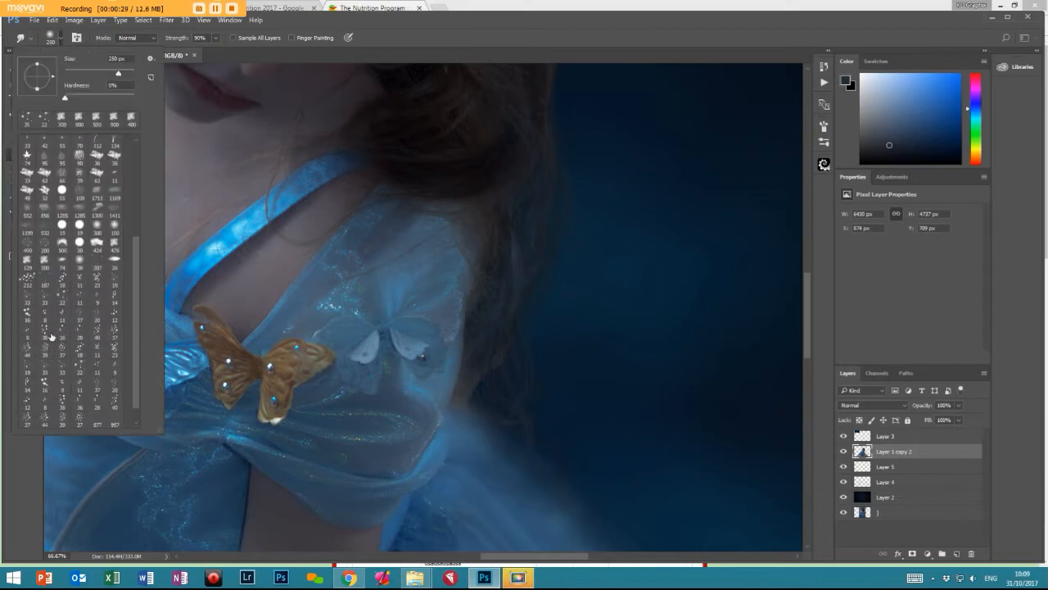
{"action": "left_click", "coordinate": [97, 315]}
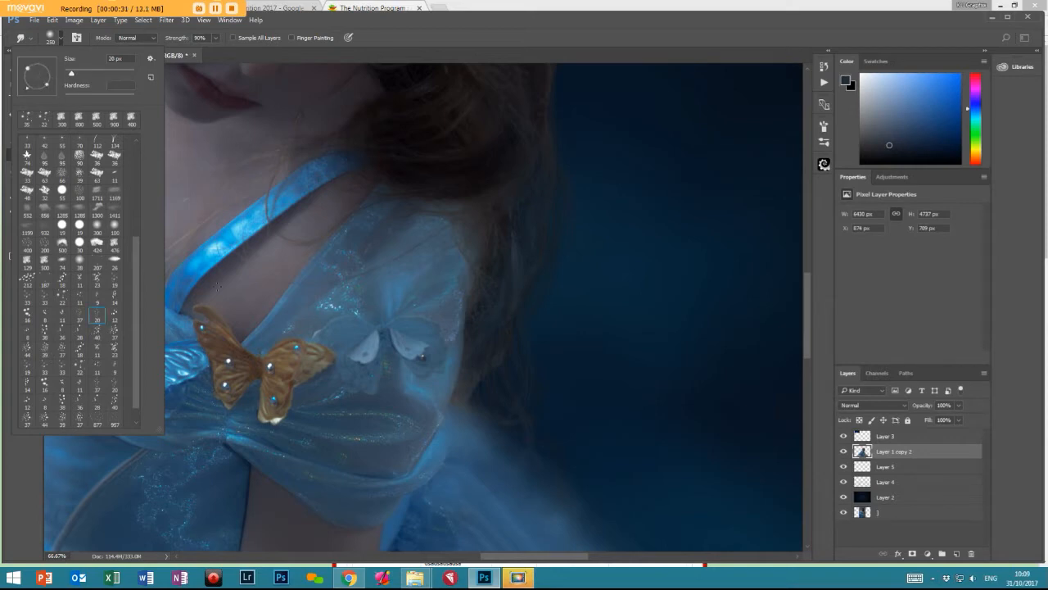
{"action": "left_click", "coordinate": [483, 363]}
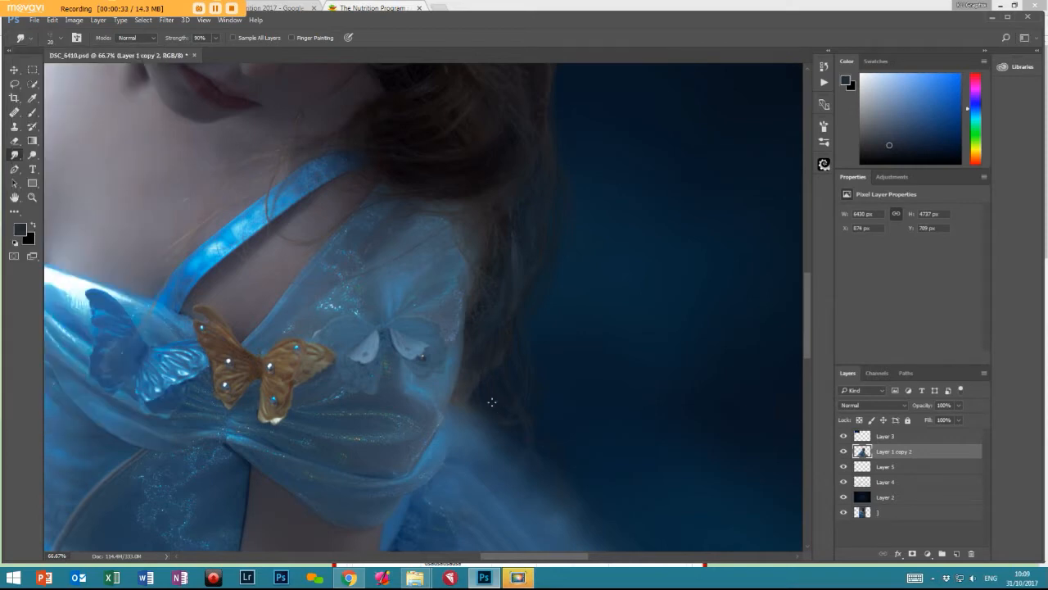
- Switch the Smudge tool to a 37 px scattered preset and pull wispy strands out along the hair's right edge
{"action": "left_click", "coordinate": [59, 41]}
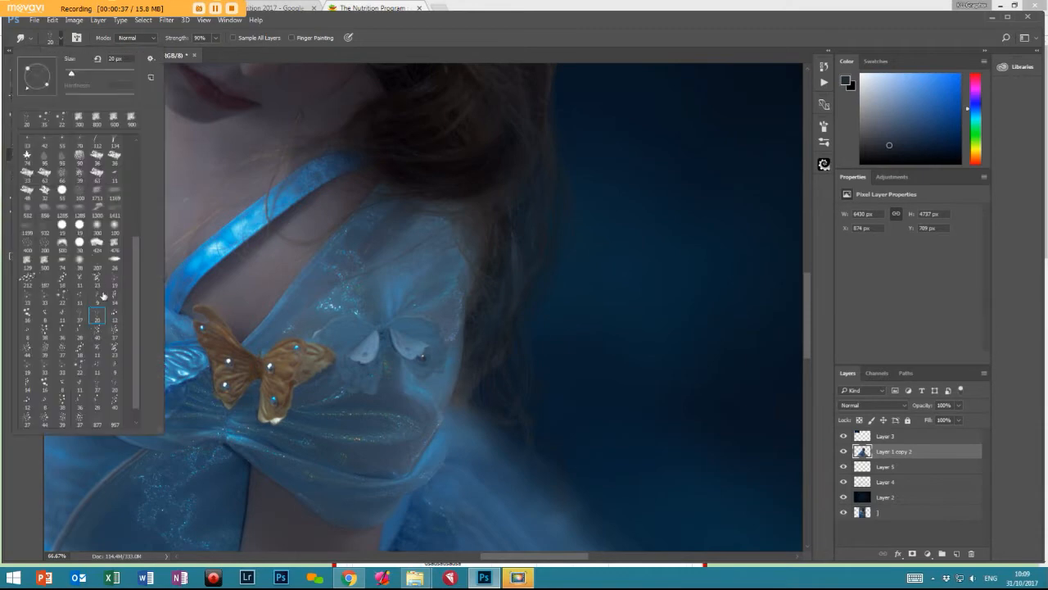
{"action": "left_click", "coordinate": [115, 332]}
{"action": "left_click", "coordinate": [519, 403]}
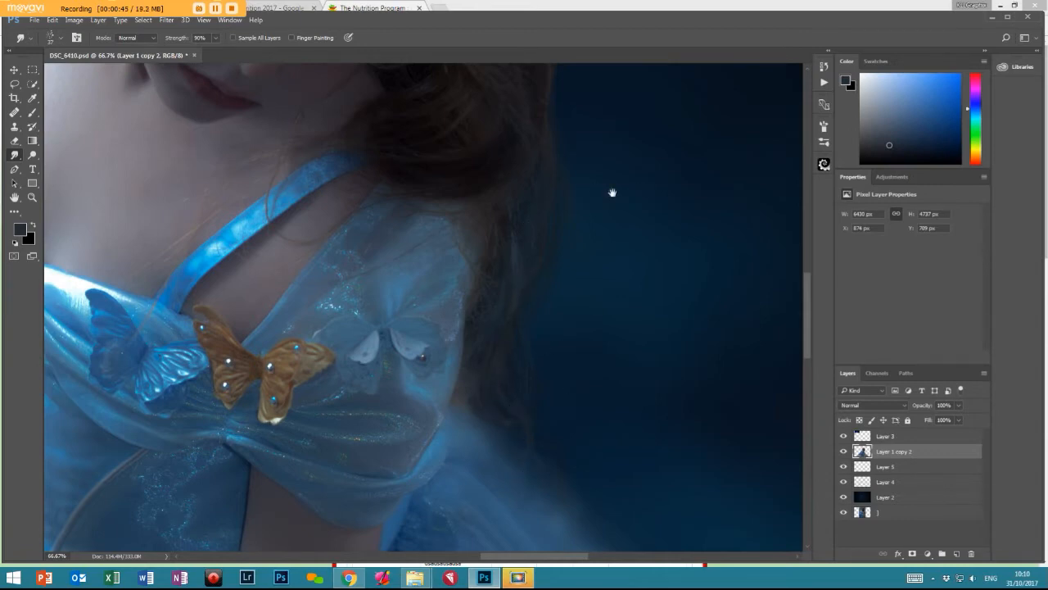
{"action": "scroll", "coordinate": [533, 444], "scroll_direction": "up", "scroll_amount": 5}
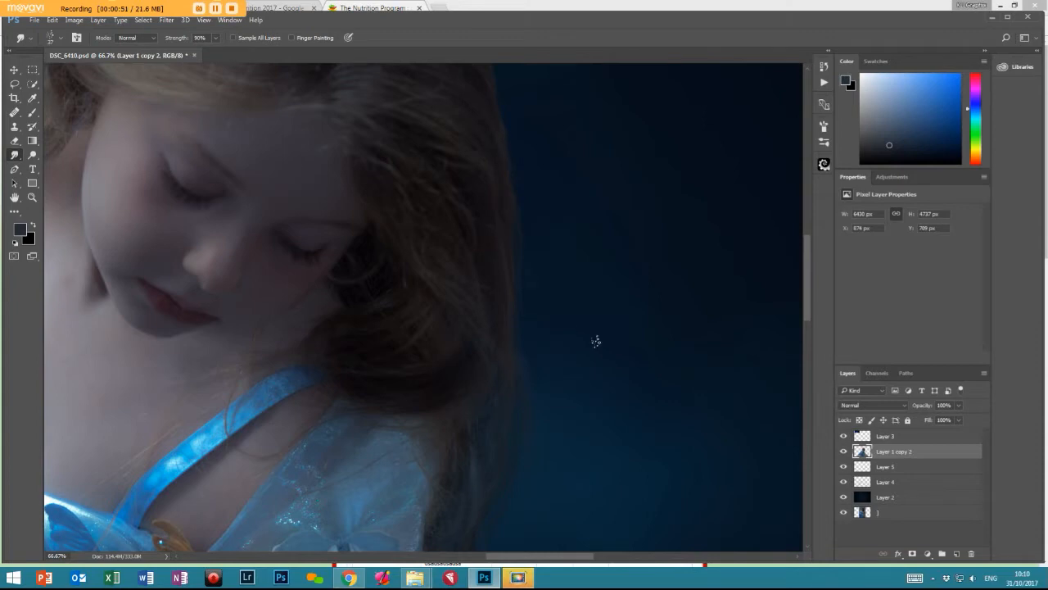
{"action": "scroll", "coordinate": [543, 326], "scroll_direction": "up", "scroll_amount": 3}
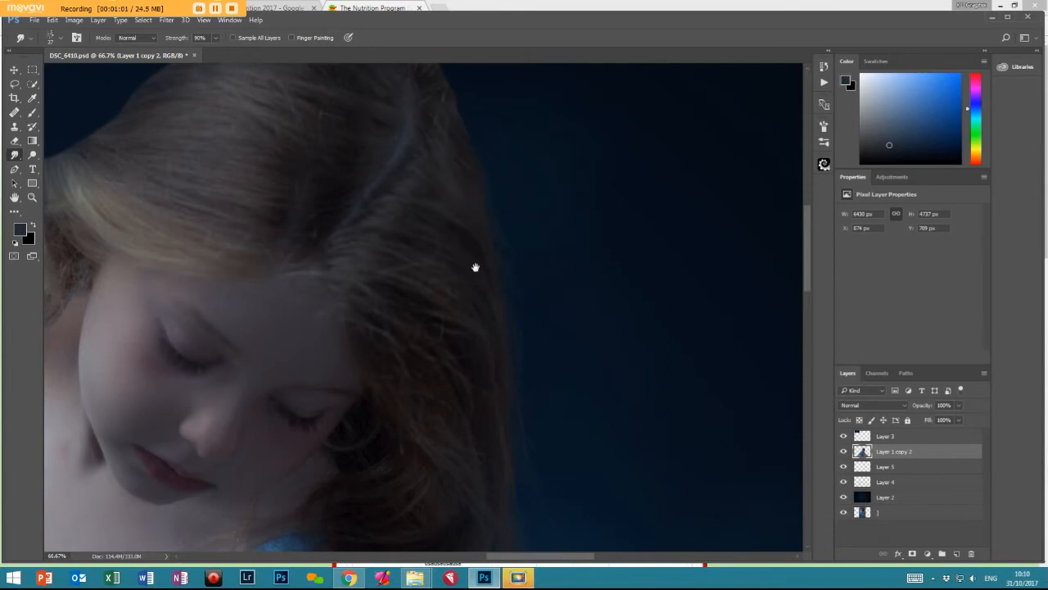
{"action": "scroll", "coordinate": [475, 270], "scroll_direction": "up", "scroll_amount": 4}
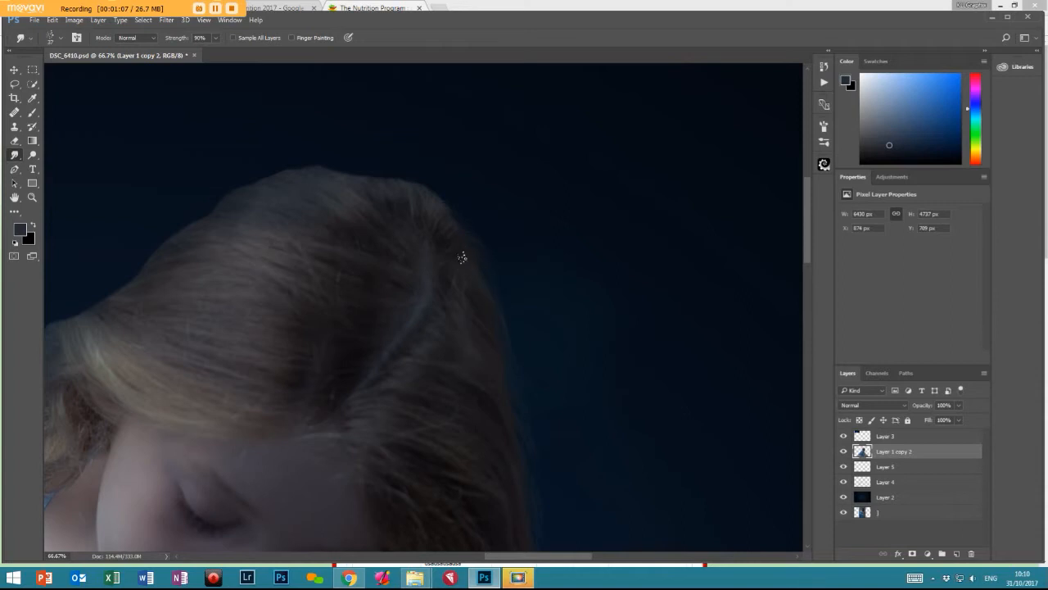
- Smudge the outline of the crown and the upper left of the head into soft flyaway strands
{"action": "left_click_drag", "start_coordinate": [392, 178], "coordinate": [454, 206]}
{"action": "mouse_move", "coordinate": [406, 198]}
{"action": "left_mouse_down"}
{"action": "mouse_move", "coordinate": [324, 193]}
{"action": "mouse_move", "coordinate": [405, 195]}
{"action": "mouse_move", "coordinate": [348, 173]}
{"action": "mouse_move", "coordinate": [410, 188]}
{"action": "mouse_move", "coordinate": [357, 163]}
{"action": "mouse_move", "coordinate": [324, 185]}
{"action": "mouse_move", "coordinate": [359, 188]}
{"action": "mouse_move", "coordinate": [307, 164]}
{"action": "mouse_move", "coordinate": [369, 190]}
{"action": "mouse_move", "coordinate": [309, 187]}
{"action": "mouse_move", "coordinate": [379, 179]}
{"action": "mouse_move", "coordinate": [233, 202]}
{"action": "left_mouse_up"}
{"action": "mouse_move", "coordinate": [284, 175]}
{"action": "left_mouse_down"}
{"action": "mouse_move", "coordinate": [243, 173]}
{"action": "mouse_move", "coordinate": [276, 190]}
{"action": "mouse_move", "coordinate": [254, 178]}
{"action": "mouse_move", "coordinate": [264, 190]}
{"action": "mouse_move", "coordinate": [281, 176]}
{"action": "mouse_move", "coordinate": [219, 226]}
{"action": "left_mouse_up"}
{"action": "mouse_move", "coordinate": [262, 194]}
{"action": "left_mouse_down"}
{"action": "mouse_move", "coordinate": [218, 226]}
{"action": "mouse_move", "coordinate": [262, 188]}
{"action": "mouse_move", "coordinate": [179, 230]}
{"action": "left_mouse_up"}
{"action": "left_click_drag", "start_coordinate": [283, 173], "coordinate": [172, 230]}
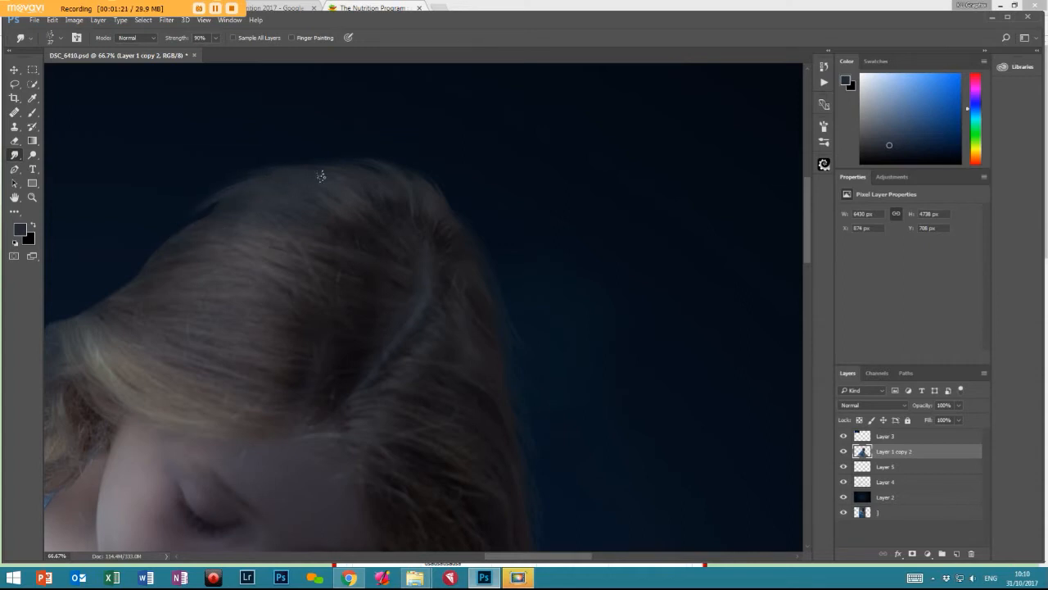
- Smudge the left outline of the hair outward into flyaway wisps above the forehead curl and over the shoulder
{"action": "left_click_drag", "start_coordinate": [243, 275], "coordinate": [501, 213]}
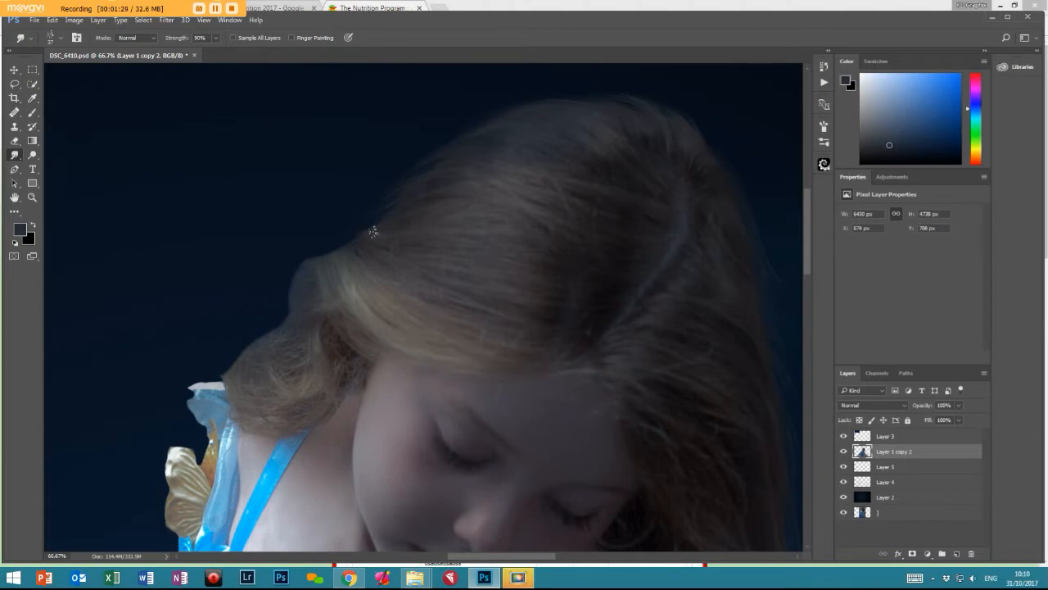
{"action": "left_click_drag", "start_coordinate": [321, 262], "coordinate": [318, 236]}
{"action": "left_click_drag", "start_coordinate": [303, 286], "coordinate": [283, 316]}
{"action": "mouse_move", "coordinate": [234, 363]}
{"action": "left_mouse_down"}
{"action": "mouse_move", "coordinate": [196, 380]}
{"action": "mouse_move", "coordinate": [182, 406]}
{"action": "left_mouse_up"}
{"action": "mouse_move", "coordinate": [270, 345]}
{"action": "left_mouse_down"}
{"action": "mouse_move", "coordinate": [207, 386]}
{"action": "mouse_move", "coordinate": [198, 371]}
{"action": "mouse_move", "coordinate": [210, 358]}
{"action": "left_mouse_up"}
{"action": "left_click_drag", "start_coordinate": [287, 318], "coordinate": [214, 359]}
{"action": "mouse_move", "coordinate": [289, 300]}
{"action": "left_mouse_down"}
{"action": "mouse_move", "coordinate": [252, 320]}
{"action": "mouse_move", "coordinate": [282, 335]}
{"action": "mouse_move", "coordinate": [239, 334]}
{"action": "left_mouse_up"}
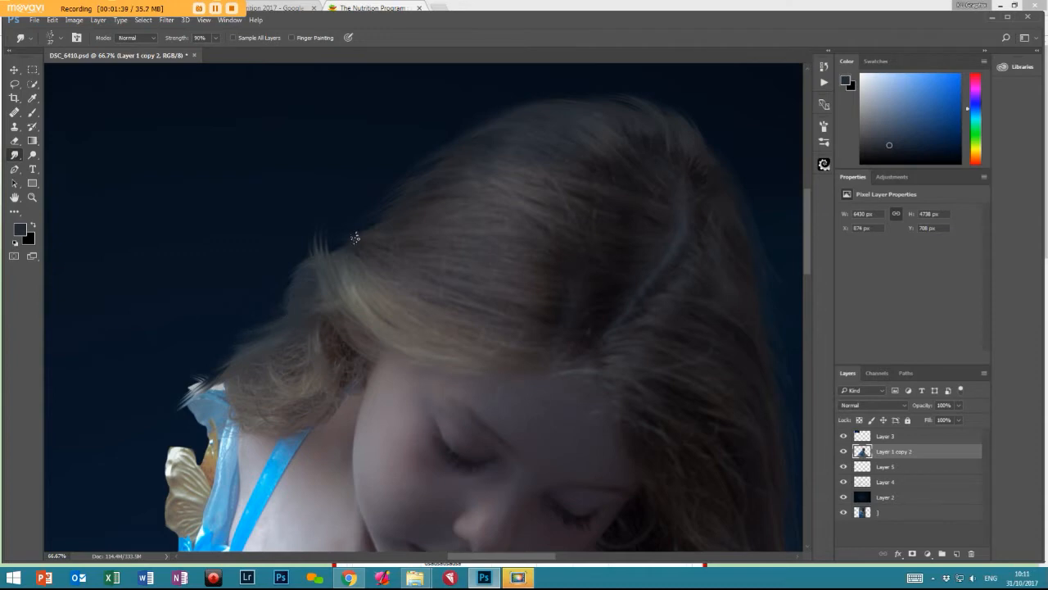
{"action": "left_click_drag", "start_coordinate": [330, 259], "coordinate": [333, 221]}
- With the Brush at 35% opacity on Layer 5, paint fine strands along the hair's right edge, sampling nearby hair tones
{"action": "left_click", "coordinate": [33, 112]}
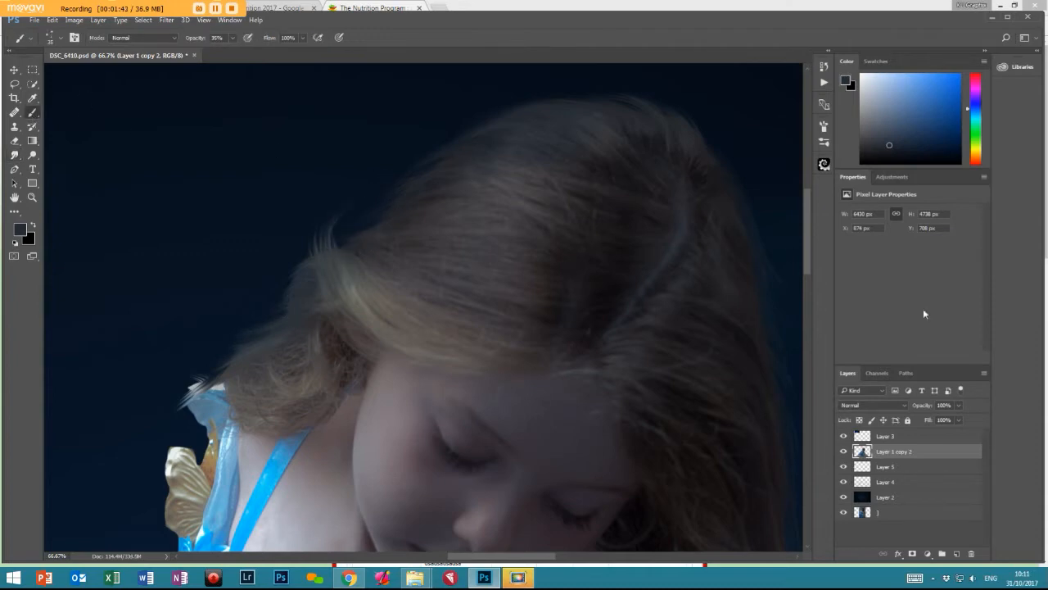
{"action": "left_click", "coordinate": [885, 467]}
{"action": "left_click_drag", "start_coordinate": [573, 369], "coordinate": [409, 323]}
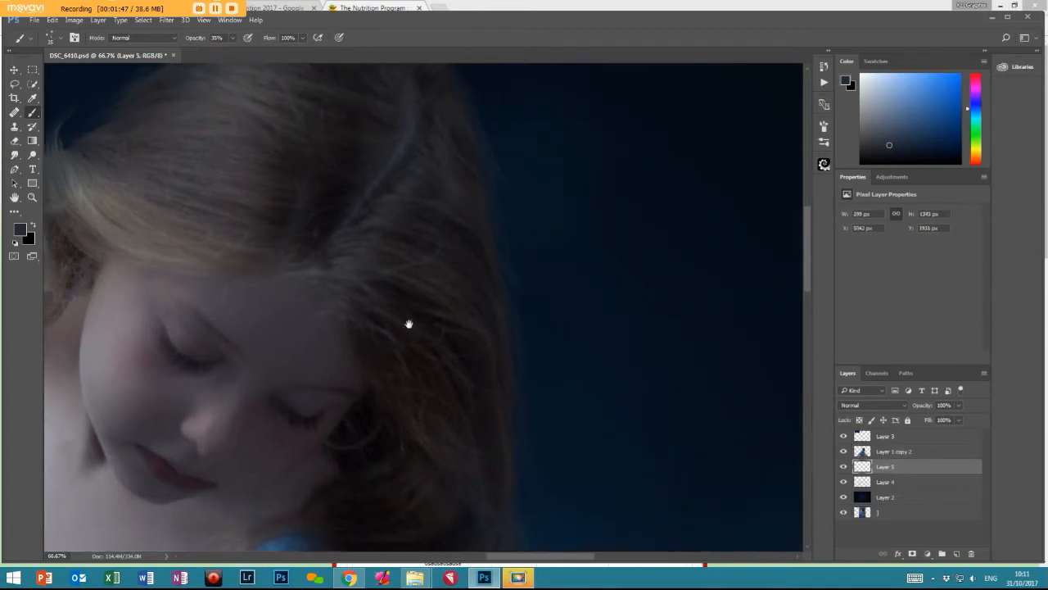
{"action": "left_click_drag", "start_coordinate": [495, 219], "coordinate": [518, 365]}
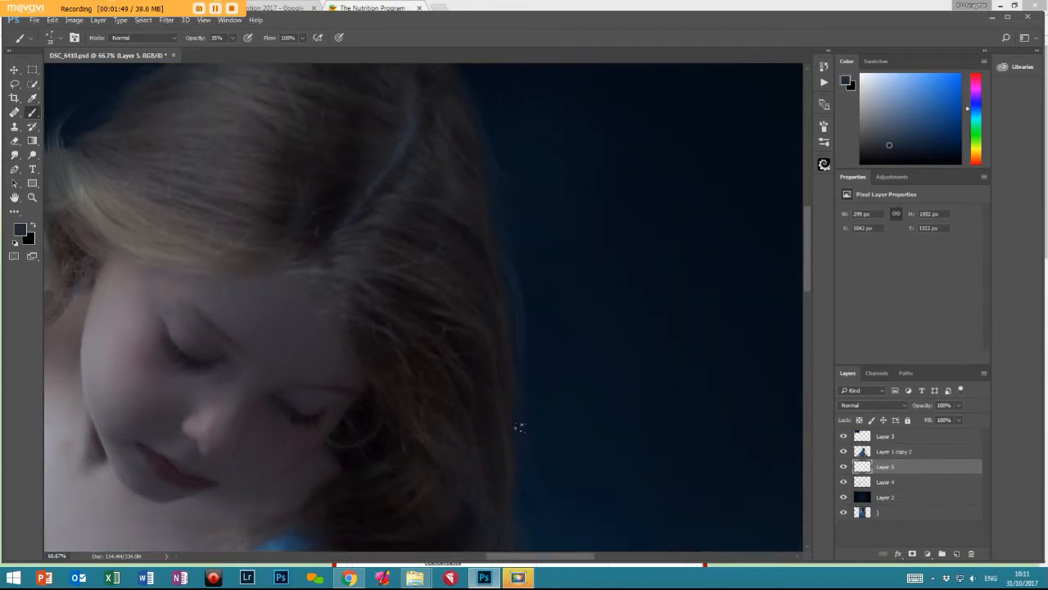
{"action": "left_click", "coordinate": [489, 296], "text": "alt"}
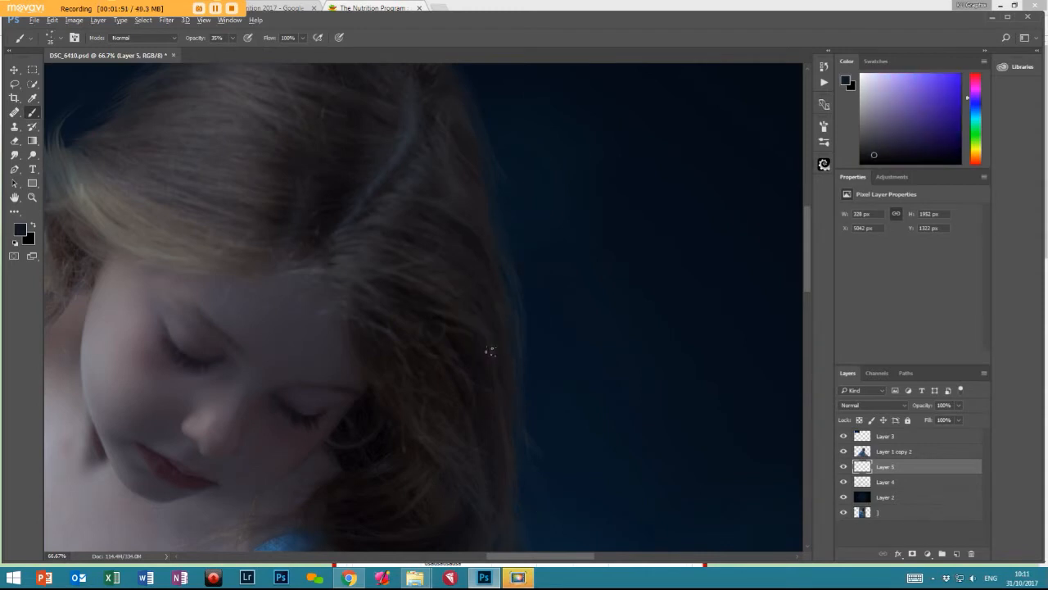
{"action": "left_click", "coordinate": [485, 261], "text": "alt"}
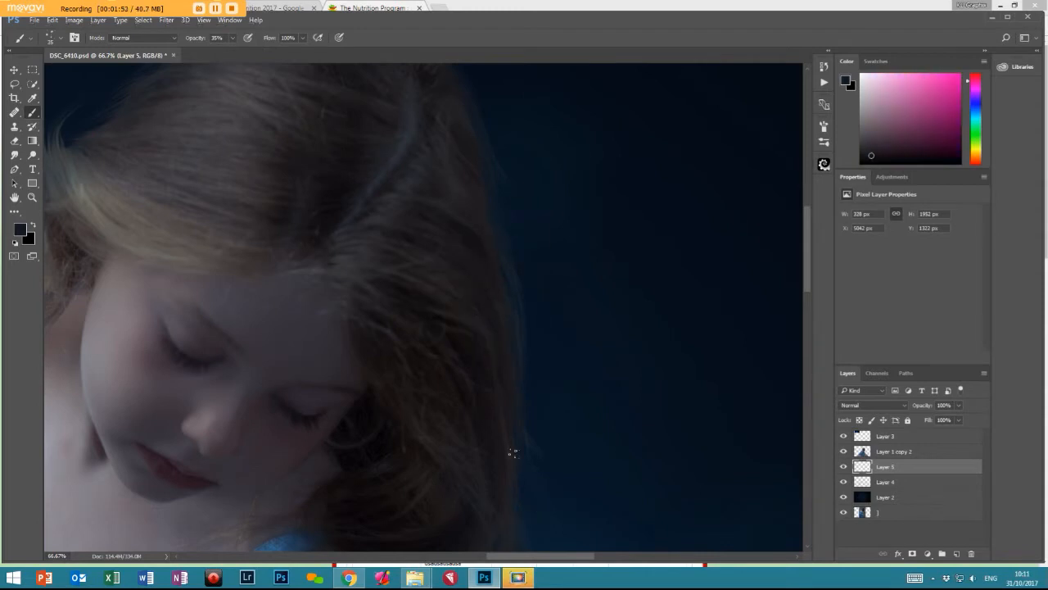
{"action": "left_click", "coordinate": [485, 250], "text": "alt"}
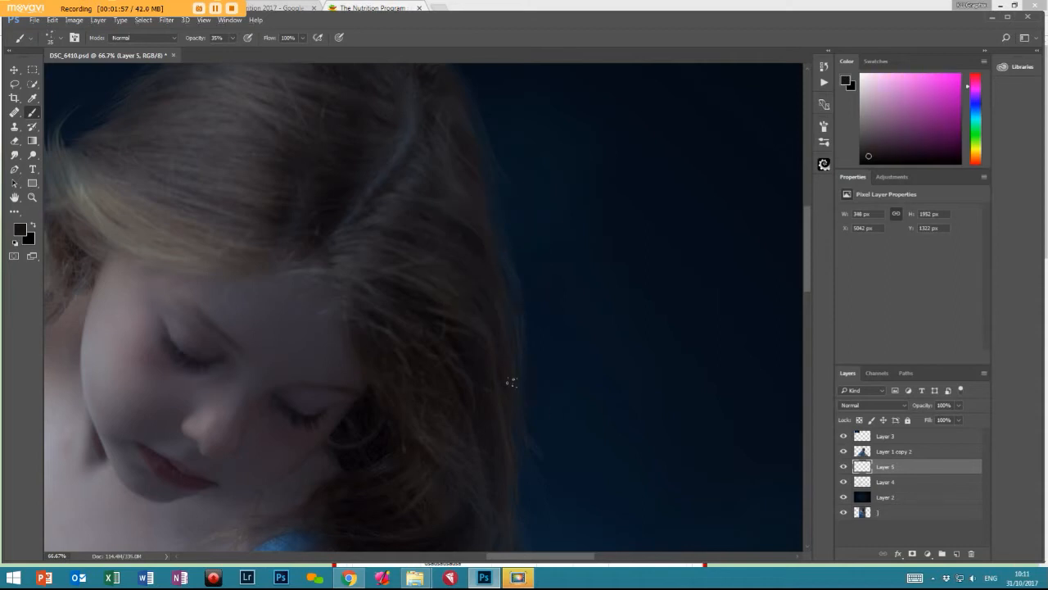
- Paint dark strands into the lower hair above and beside the sleeve, sampling shadow tones from the surrounding hair
{"action": "scroll", "coordinate": [461, 178], "scroll_direction": "down", "scroll_amount": 5}
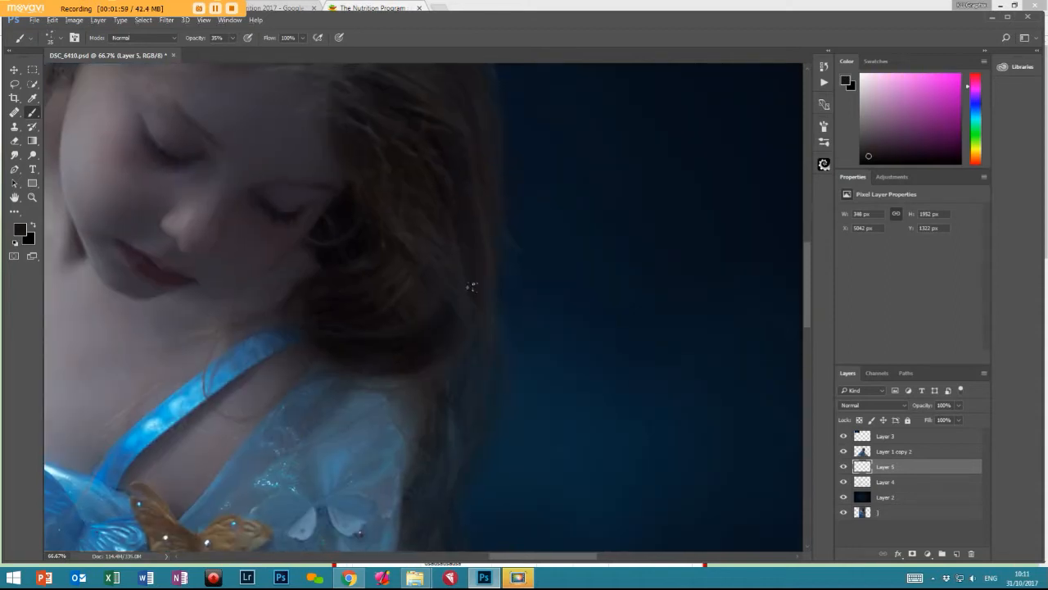
{"action": "left_click", "coordinate": [488, 309], "text": "alt"}
{"action": "left_click", "coordinate": [459, 321], "text": "alt"}
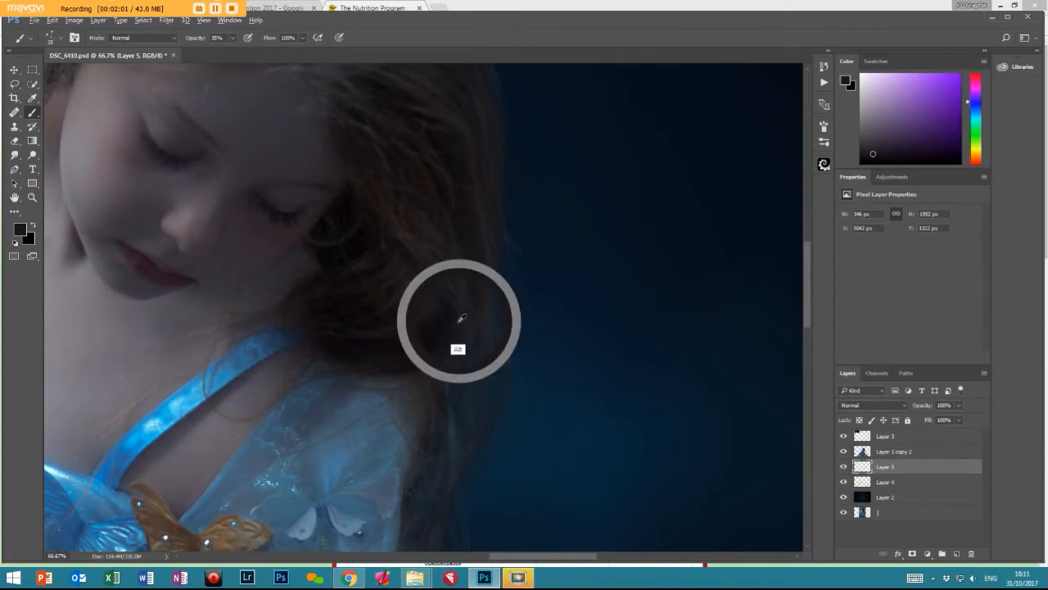
{"action": "scroll", "coordinate": [465, 287], "scroll_direction": "down", "scroll_amount": 5}
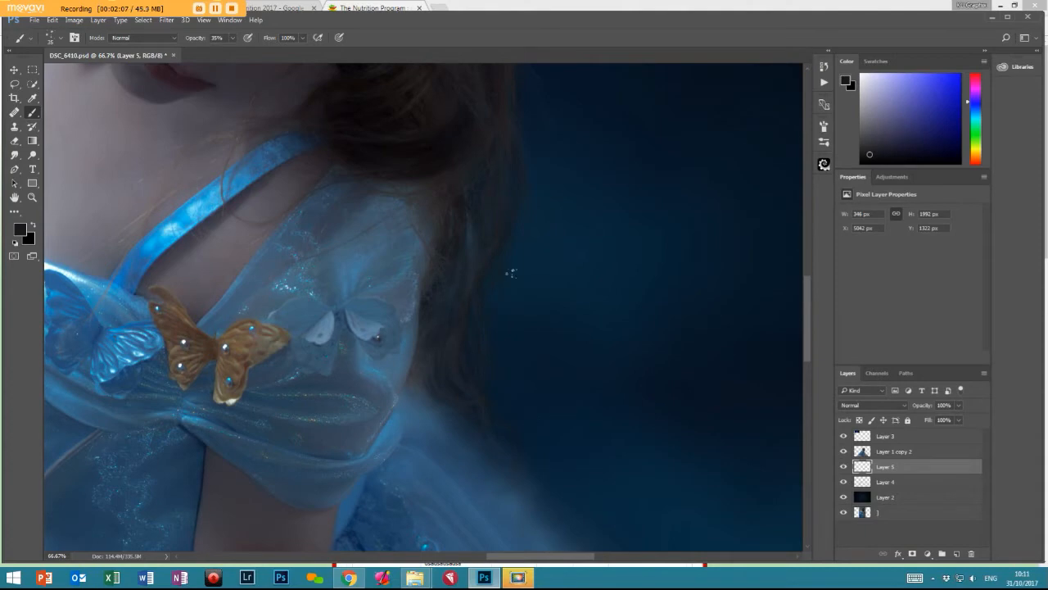
- Paint loose flyaway strands outside the hair's right edge and over the crown using sampled hair colours
{"action": "left_click_drag", "start_coordinate": [517, 171], "coordinate": [536, 503]}
{"action": "left_click", "coordinate": [528, 179], "text": "alt"}
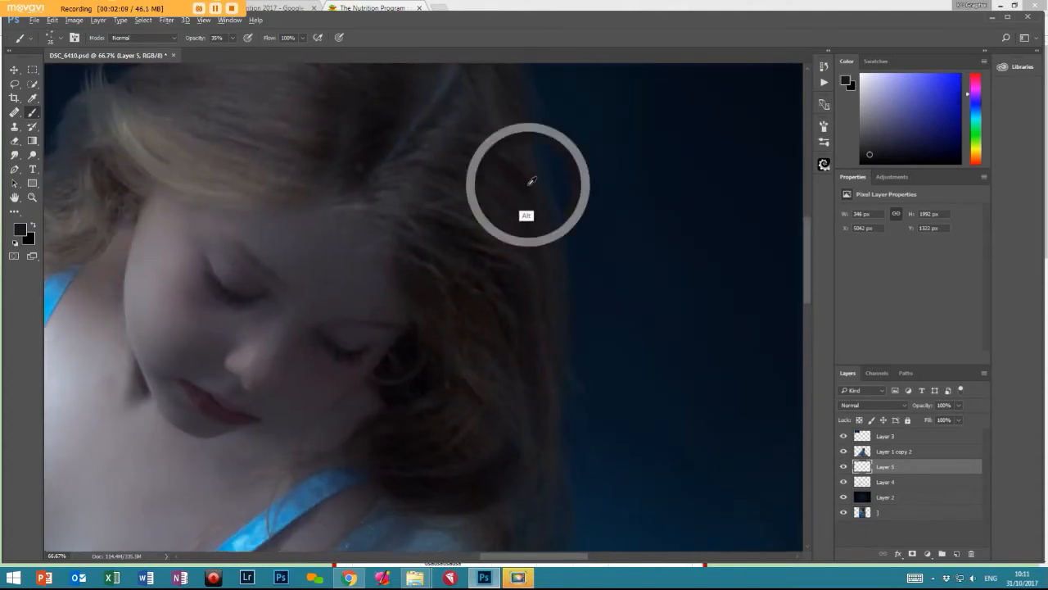
{"action": "left_click", "coordinate": [506, 137], "text": "alt"}
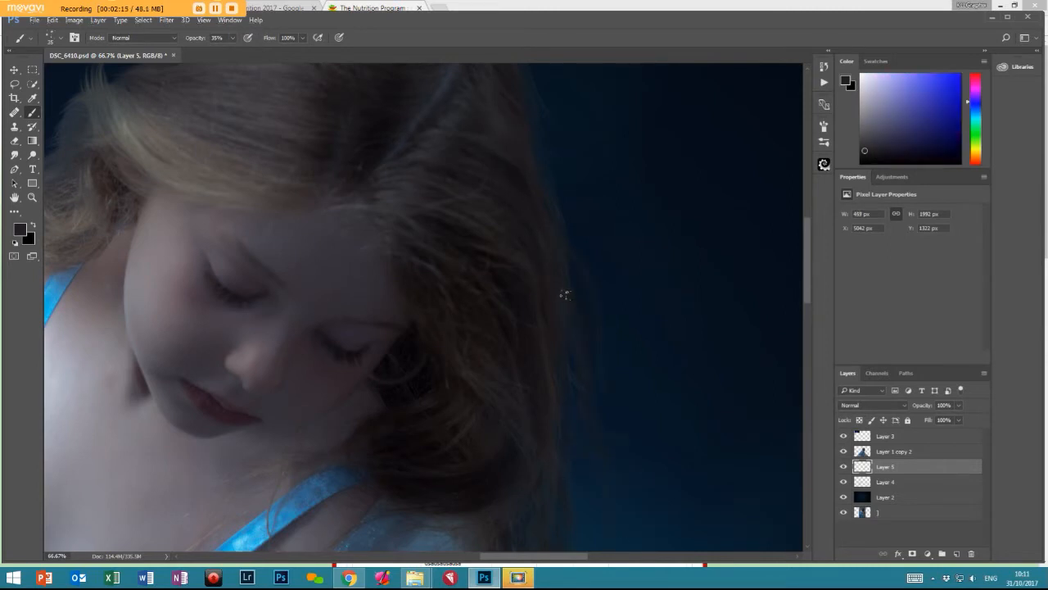
{"action": "left_click_drag", "start_coordinate": [555, 206], "coordinate": [531, 421]}
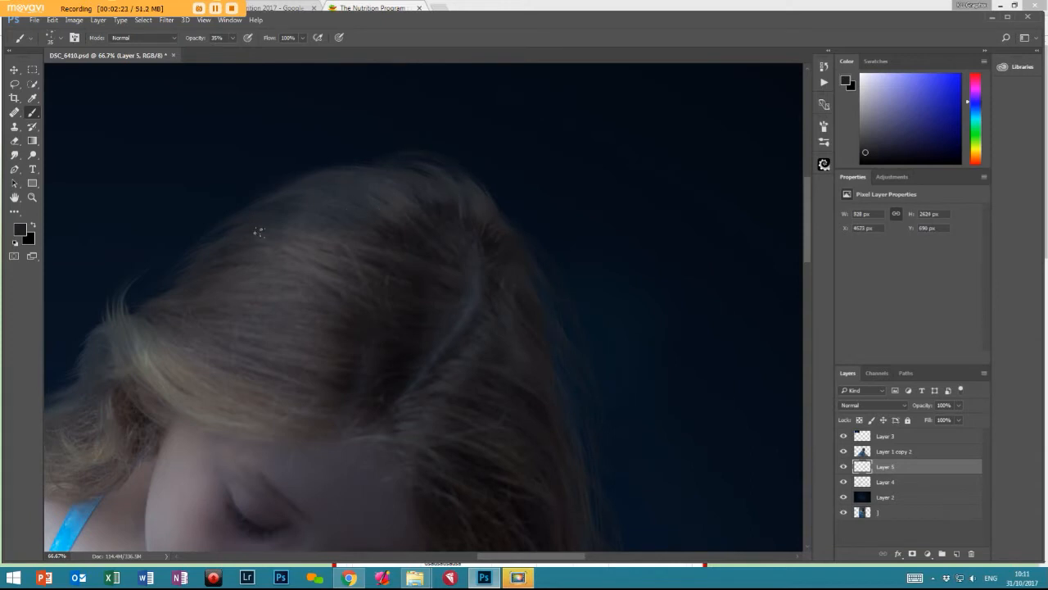
{"action": "left_click", "coordinate": [320, 189], "text": "alt"}
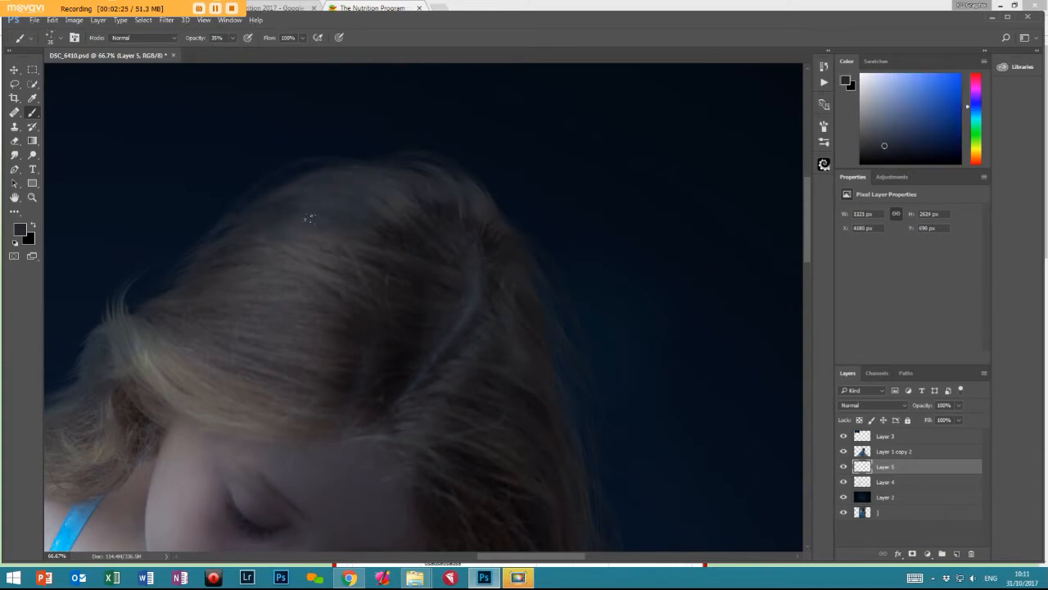
- Paint a curved lock rising from the left side of the hair and wispy strands falling over the shoulder, using sampled tones
{"action": "left_click_drag", "start_coordinate": [268, 298], "coordinate": [526, 234]}
{"action": "left_click", "coordinate": [491, 281], "text": "alt"}
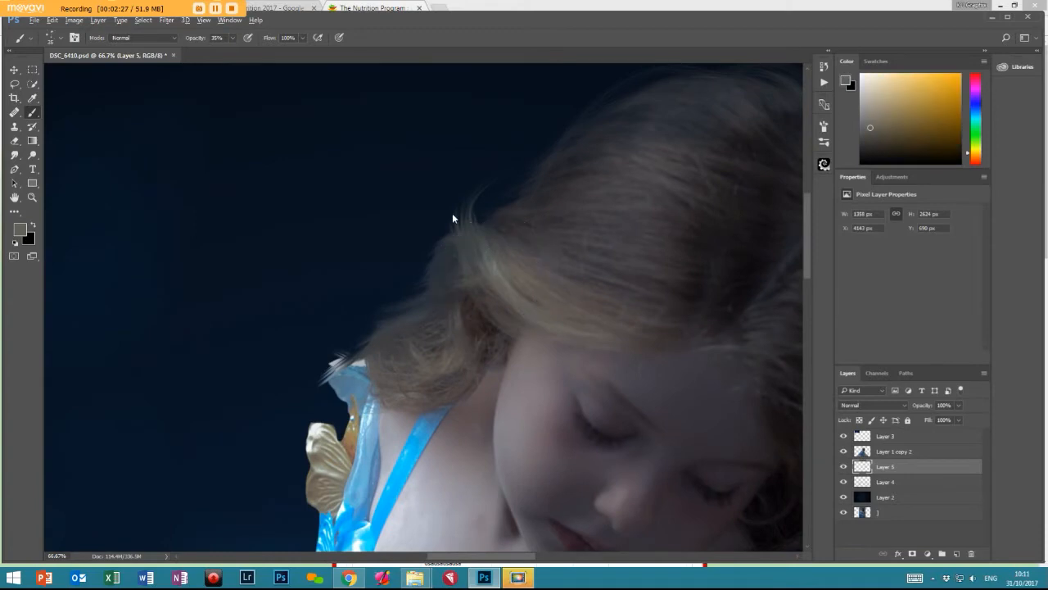
{"action": "mouse_move", "coordinate": [478, 265]}
{"action": "left_mouse_down"}
{"action": "mouse_move", "coordinate": [524, 149]}
{"action": "mouse_move", "coordinate": [472, 179]}
{"action": "left_mouse_up"}
{"action": "mouse_move", "coordinate": [542, 315]}
{"action": "left_mouse_down"}
{"action": "mouse_move", "coordinate": [498, 156]}
{"action": "mouse_move", "coordinate": [456, 270]}
{"action": "left_mouse_up"}
{"action": "left_click", "coordinate": [450, 319], "text": "alt"}
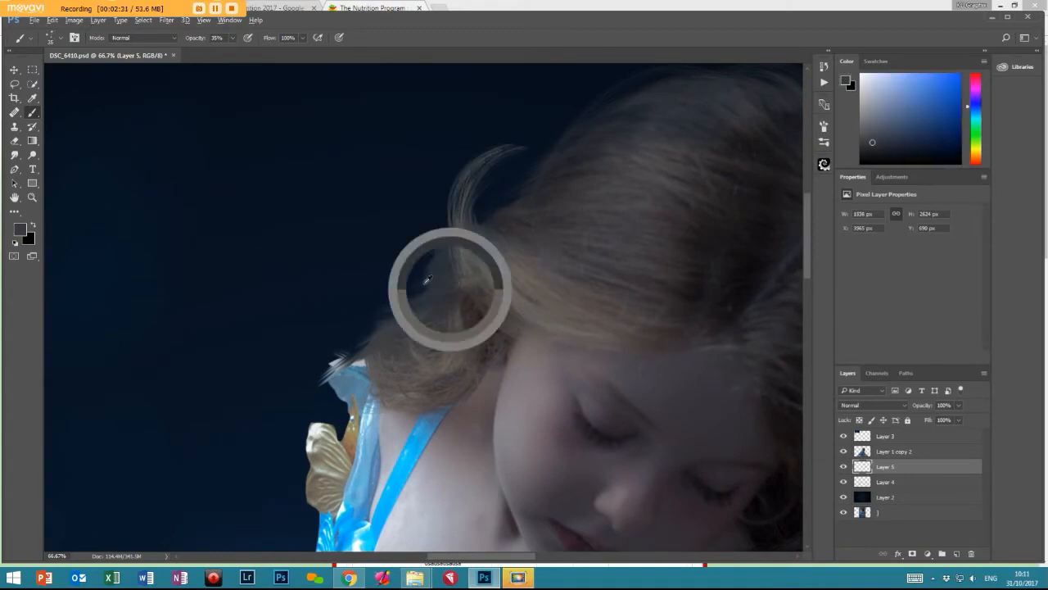
{"action": "left_click_drag", "start_coordinate": [365, 336], "coordinate": [288, 394]}
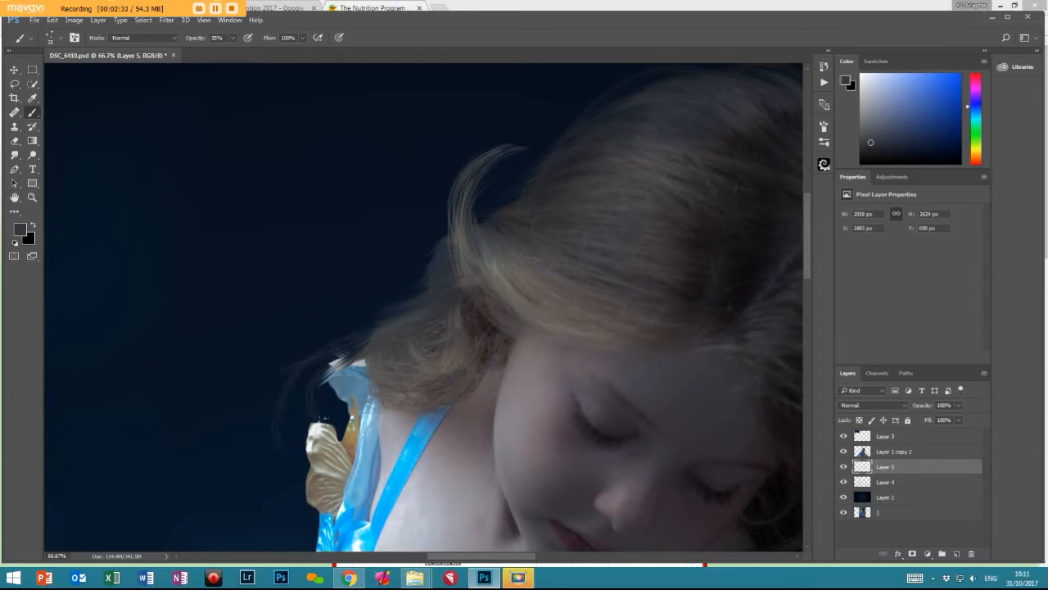
{"action": "left_click_drag", "start_coordinate": [439, 259], "coordinate": [375, 316]}
- Paint fine strands along the upper left outline of the head, resampling tones from the adjacent hair
{"action": "left_click_drag", "start_coordinate": [577, 217], "coordinate": [454, 292]}
{"action": "left_click", "coordinate": [474, 234], "text": "alt"}
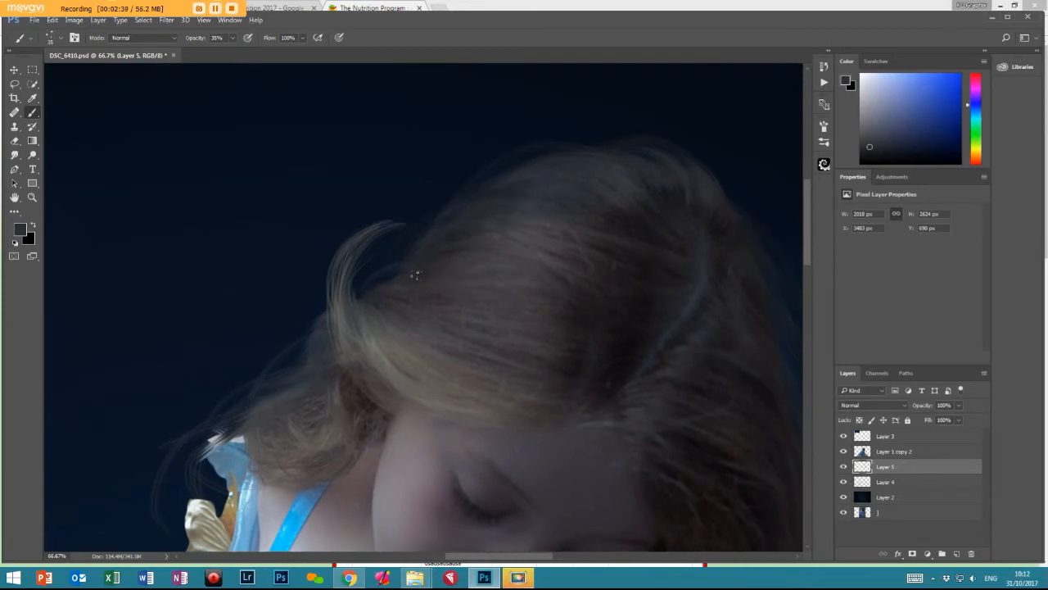
{"action": "left_click", "coordinate": [419, 294], "text": "alt"}
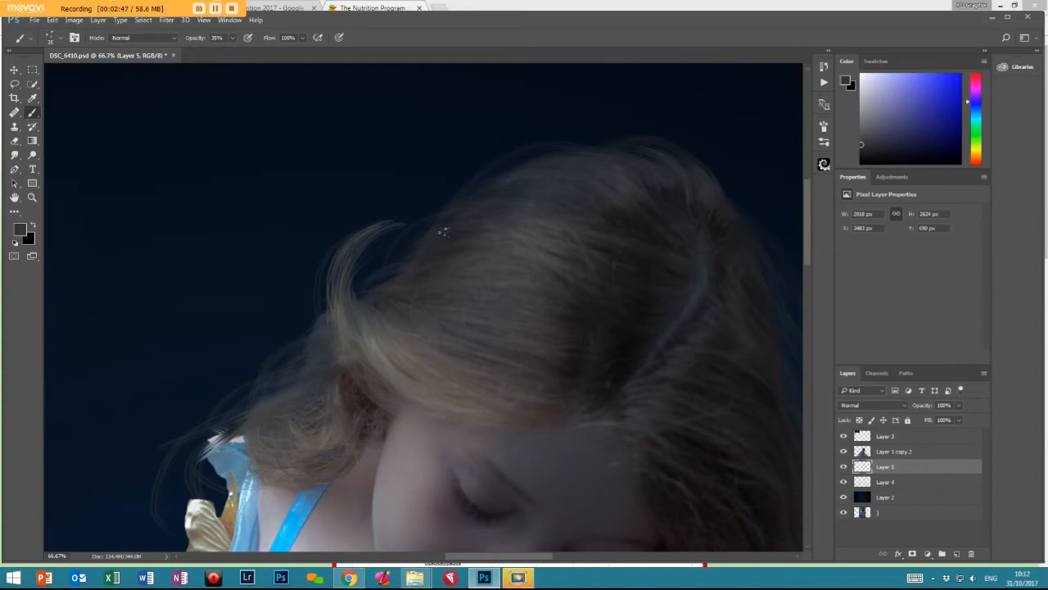
{"action": "left_click", "coordinate": [541, 177], "text": "alt"}
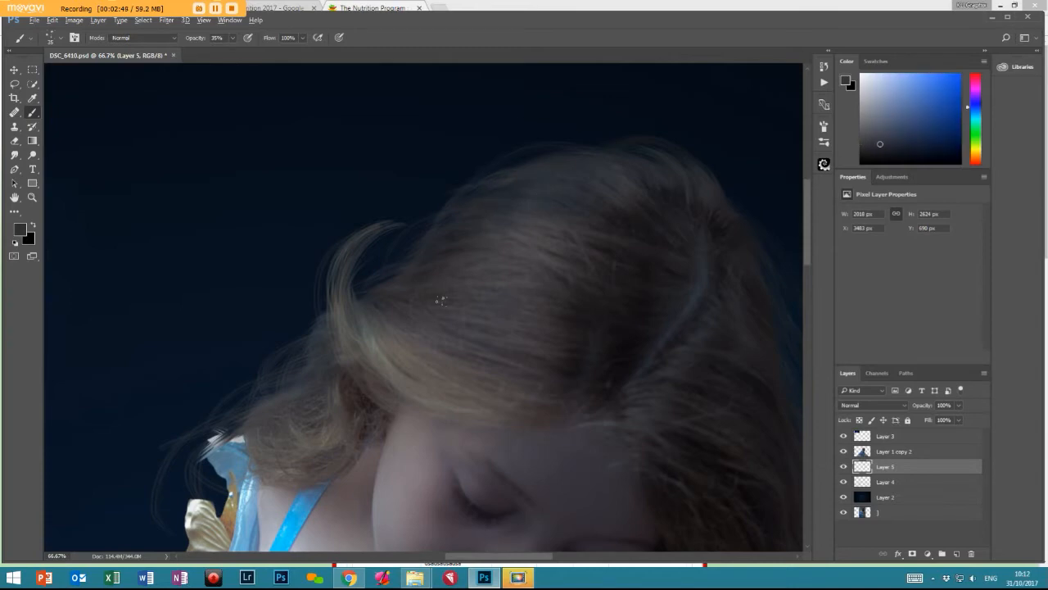
{"action": "left_click", "coordinate": [575, 180], "text": "alt"}
{"action": "left_click", "coordinate": [586, 191], "text": "alt"}
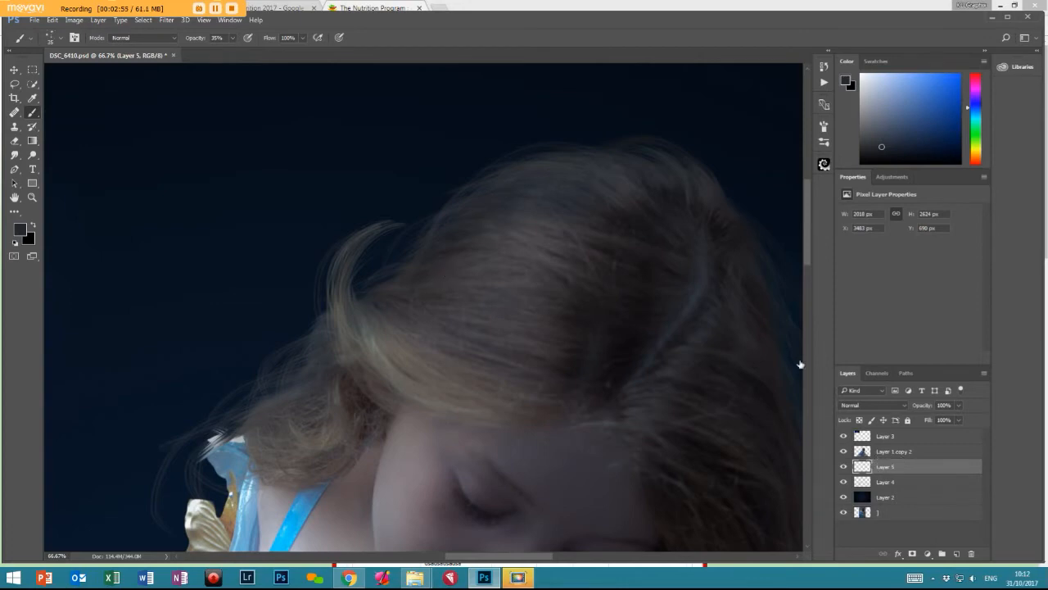
- Merge Layer 5 with the cut-out layer, Layer 1 copy 2
{"action": "left_click", "coordinate": [867, 451]}
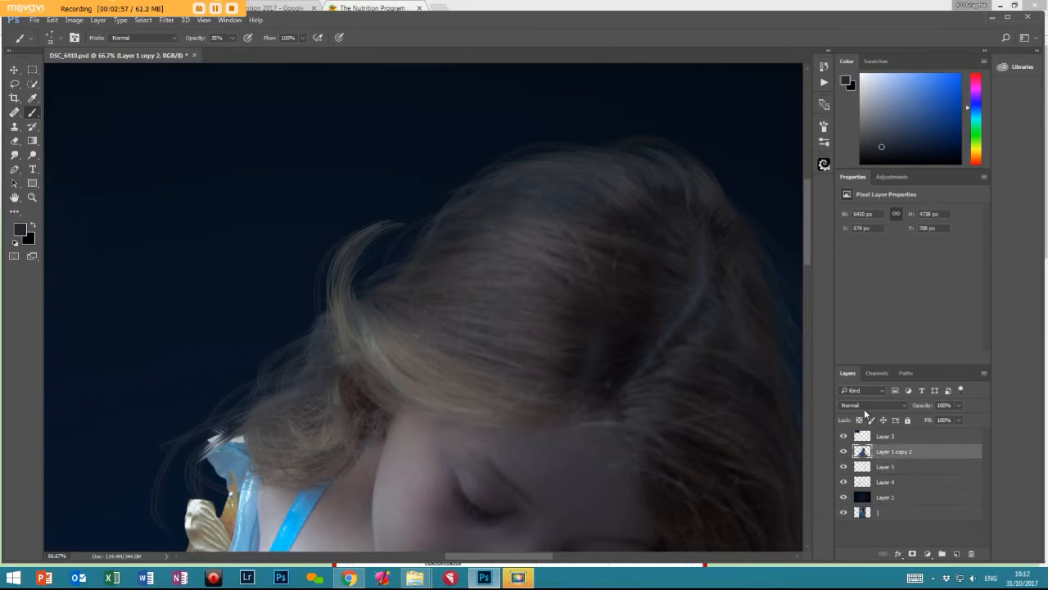
{"action": "left_click", "coordinate": [888, 466], "text": "shift"}
{"action": "key", "text": "ctrl+e"}
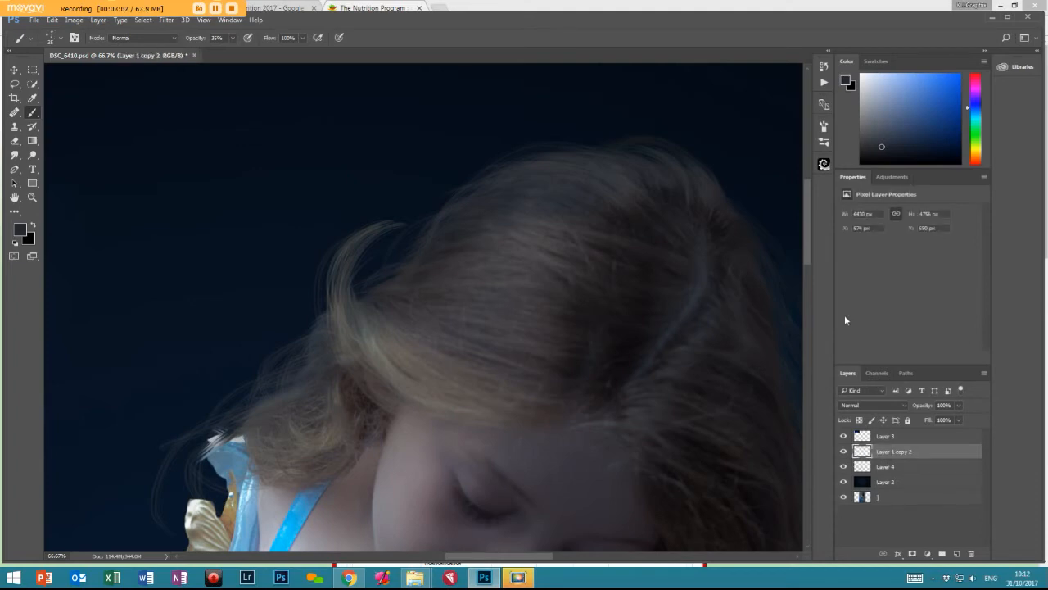
- Smudge the merged layer's shoulder curls and right-hand hair along their flow to blend in the painted strands
{"action": "left_click", "coordinate": [14, 154]}
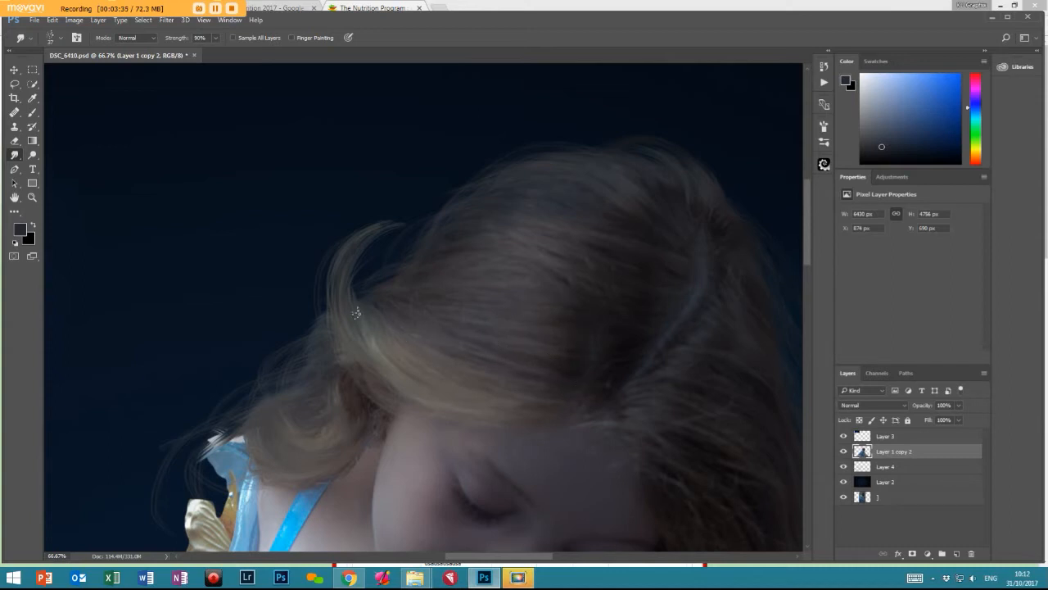
{"action": "left_click_drag", "start_coordinate": [600, 326], "coordinate": [307, 104]}
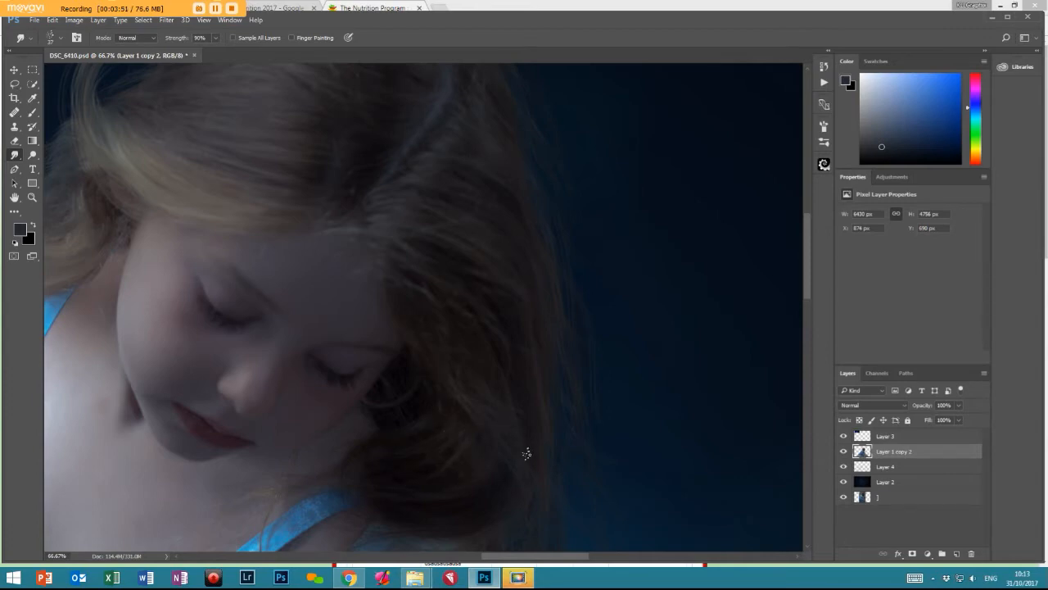
{"action": "scroll", "coordinate": [460, 189], "scroll_direction": "down", "scroll_amount": 5}
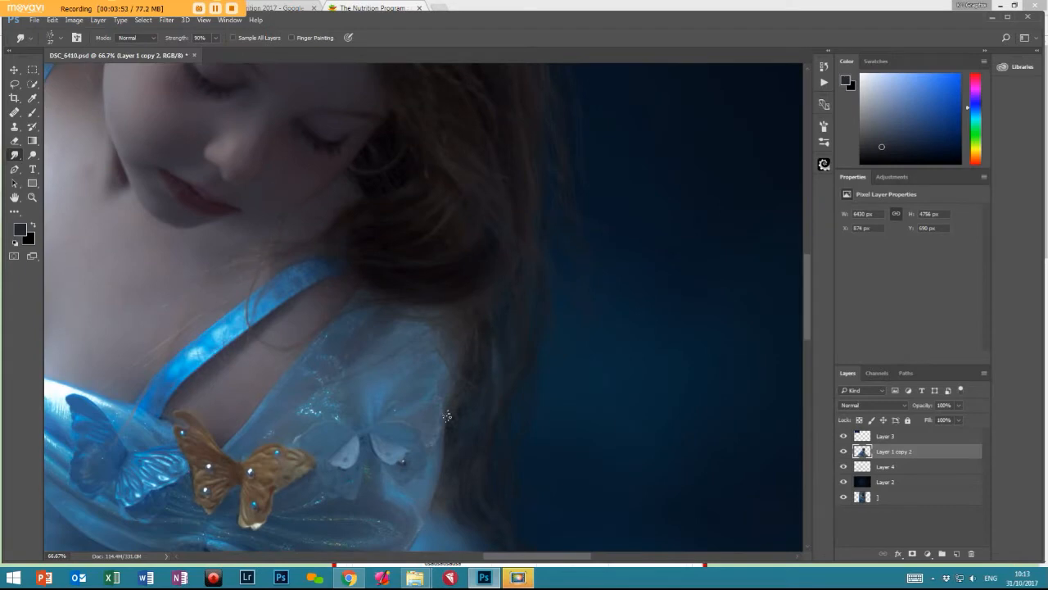
- Brush dark curved strands from the lower hair over the sleeve, the dress strap and the chest, using sampled hair tones
{"action": "left_click", "coordinate": [32, 112]}
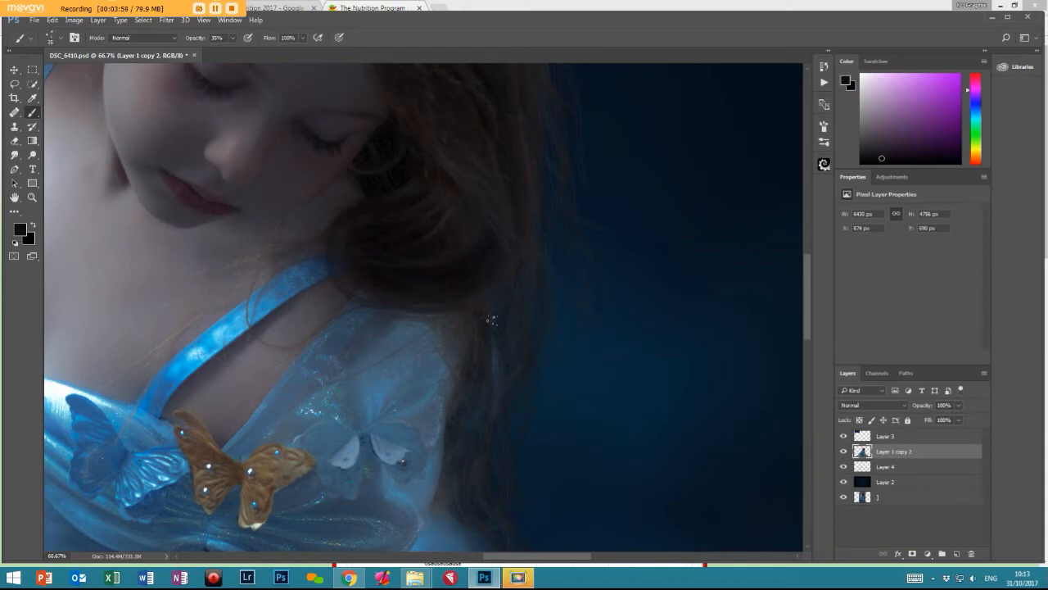
{"action": "left_click", "coordinate": [489, 267], "text": "alt"}
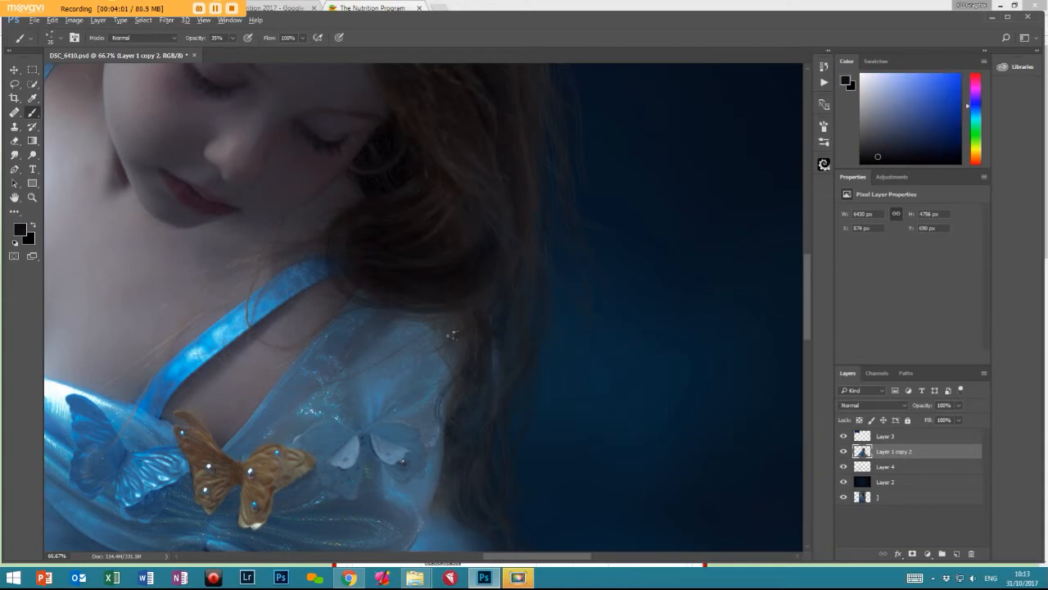
{"action": "left_click", "coordinate": [506, 226], "text": "alt"}
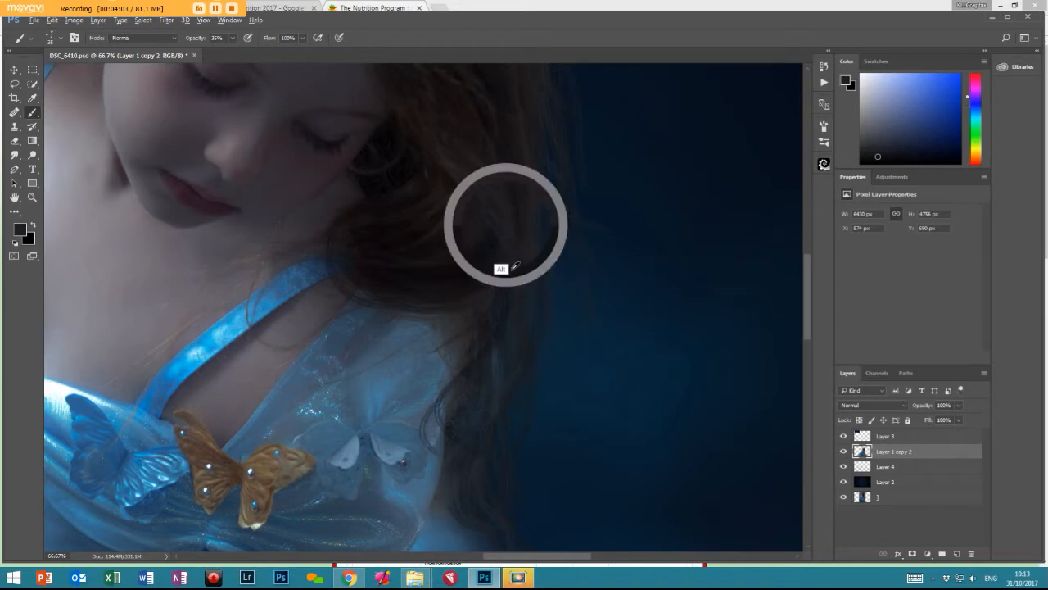
{"action": "left_click_drag", "start_coordinate": [262, 254], "coordinate": [294, 351]}
{"action": "left_click_drag", "start_coordinate": [257, 287], "coordinate": [312, 337]}
{"action": "left_click_drag", "start_coordinate": [406, 326], "coordinate": [344, 445]}
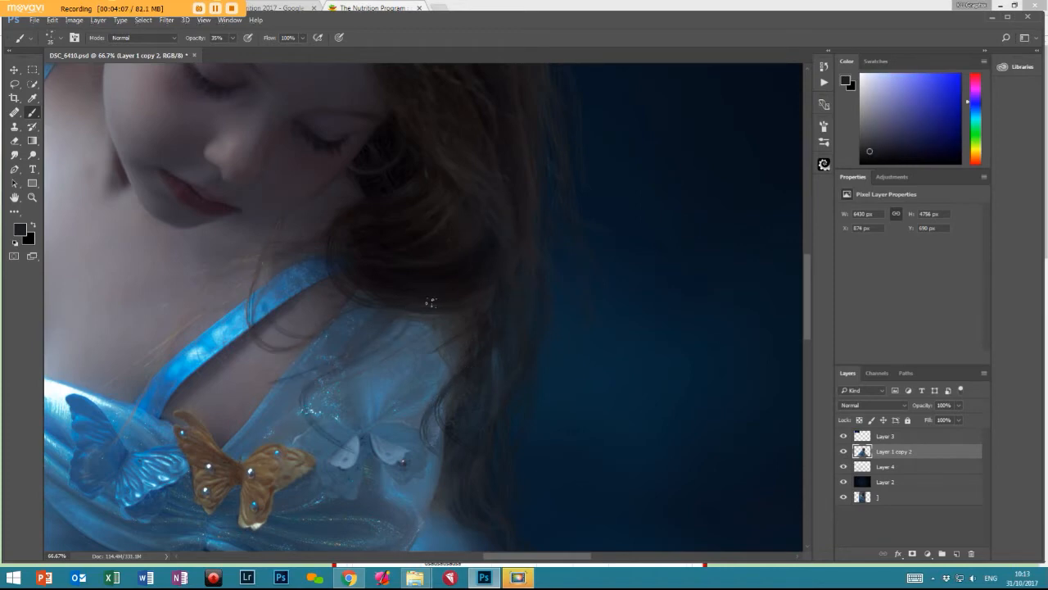
- Paint sampled brown strands into the curls above the left shoulder and along their outer edge
{"action": "left_click_drag", "start_coordinate": [246, 172], "coordinate": [533, 369]}
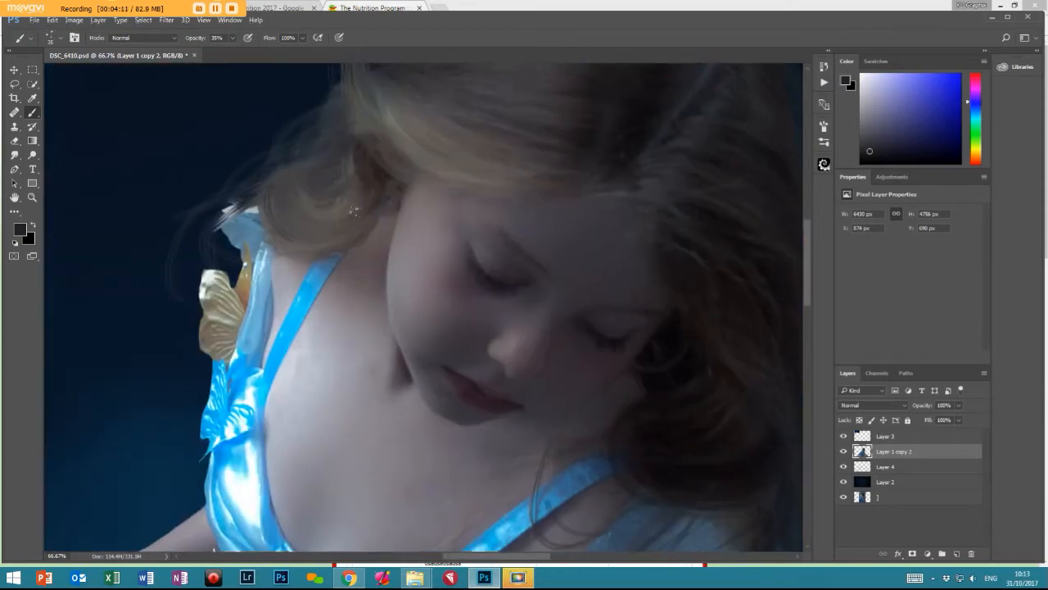
{"action": "left_click", "coordinate": [296, 184], "text": "alt"}
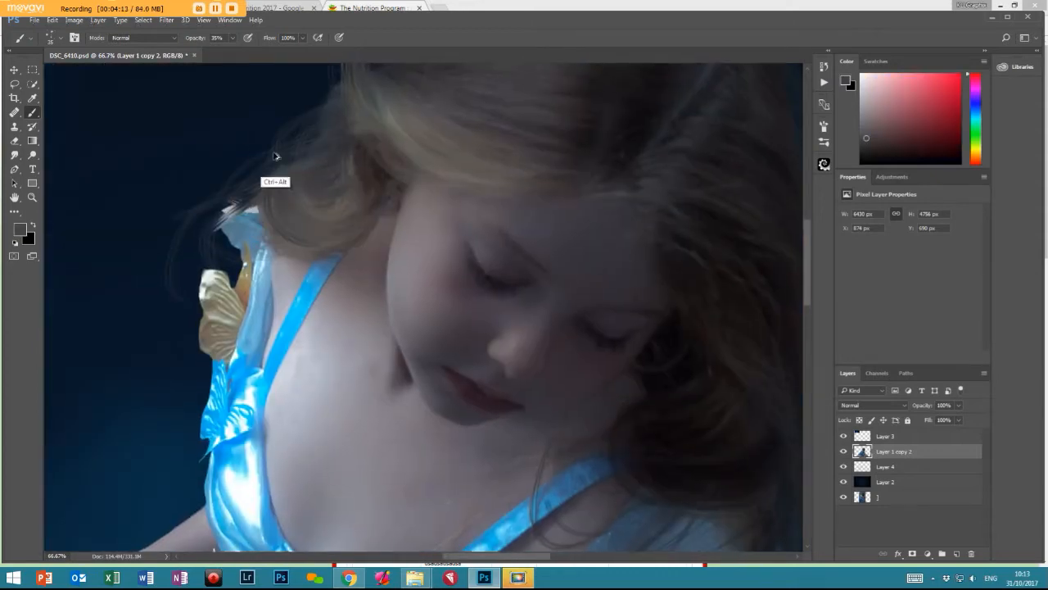
{"action": "left_click", "coordinate": [326, 211], "text": "alt"}
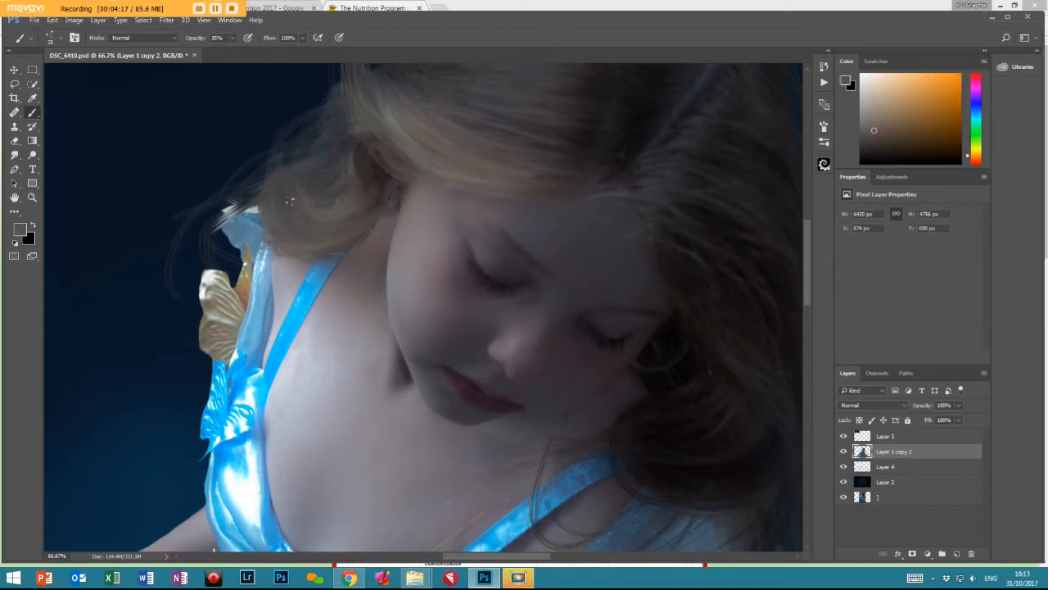
{"action": "left_click_drag", "start_coordinate": [292, 146], "coordinate": [257, 185]}
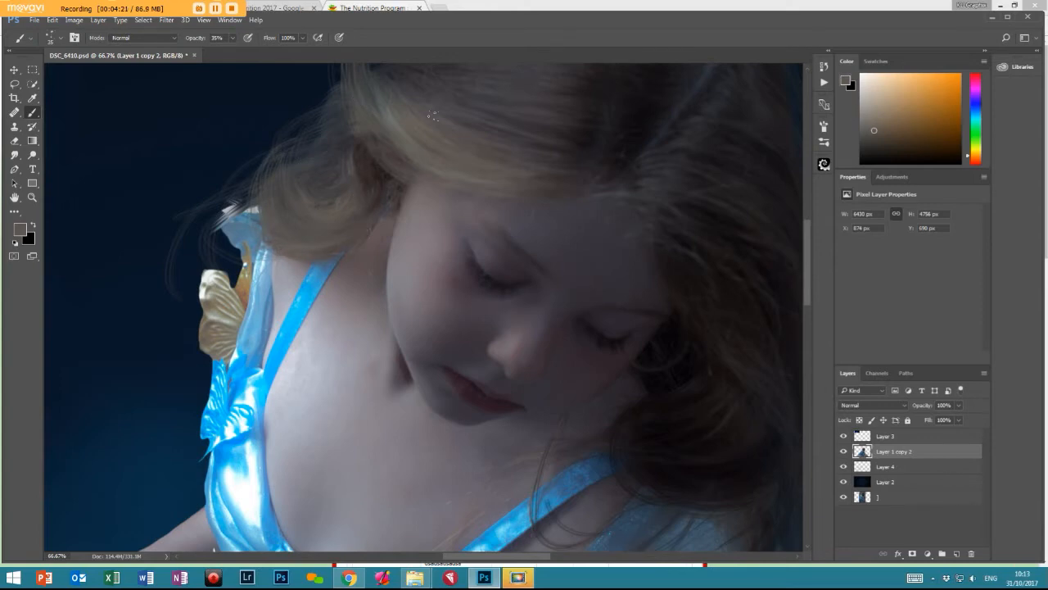
- Brush sampled light strands into the front sweep of hair above the forehead and smudge them along the hair's flow
{"action": "left_click", "coordinate": [398, 122], "text": "alt"}
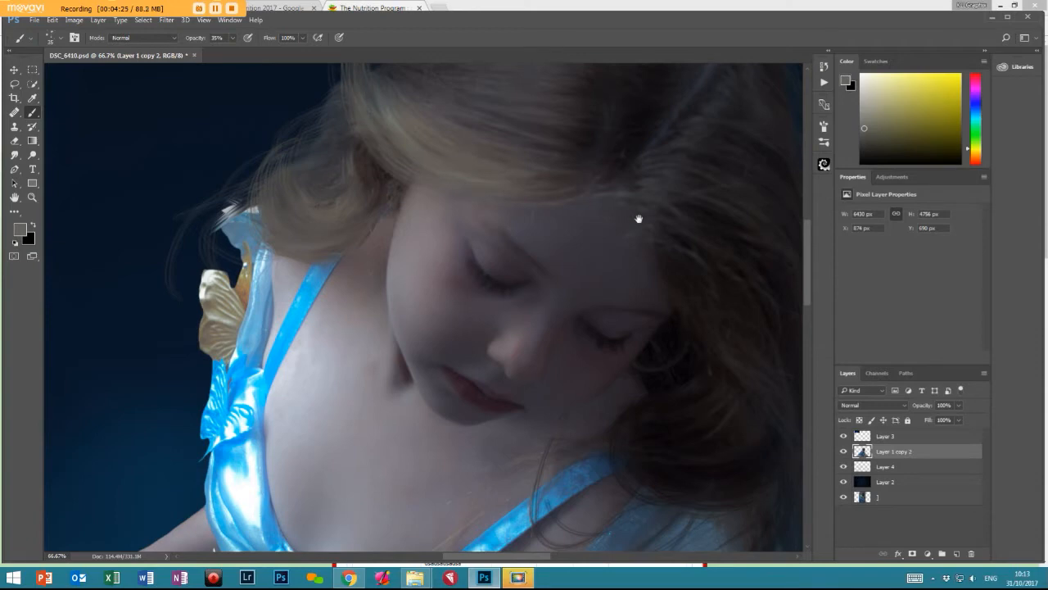
{"action": "left_click_drag", "start_coordinate": [639, 219], "coordinate": [508, 302]}
{"action": "left_click", "coordinate": [14, 154]}
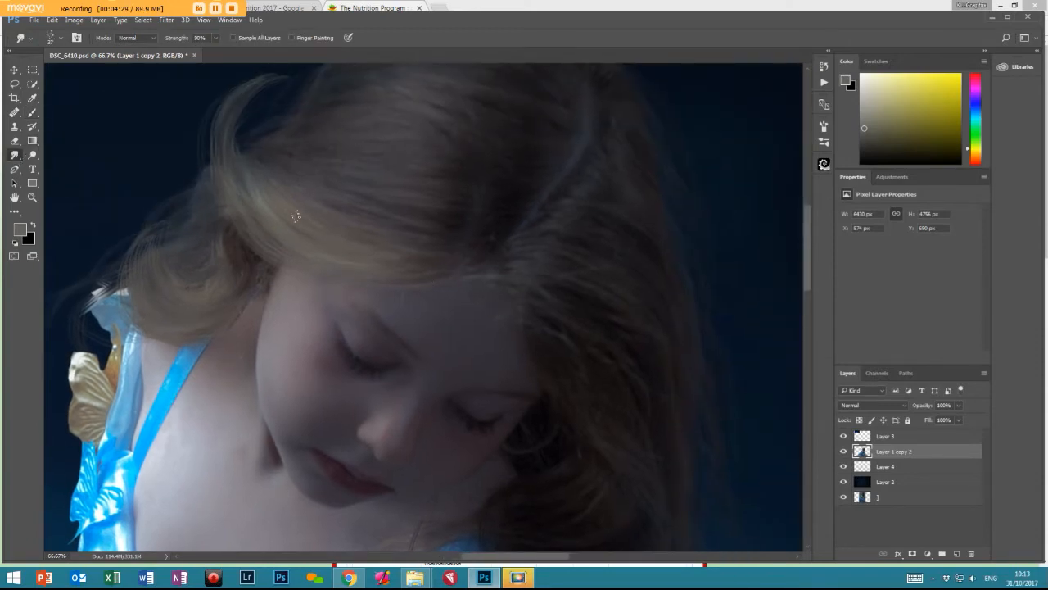
{"action": "scroll", "coordinate": [392, 267], "scroll_direction": "down", "scroll_amount": 5}
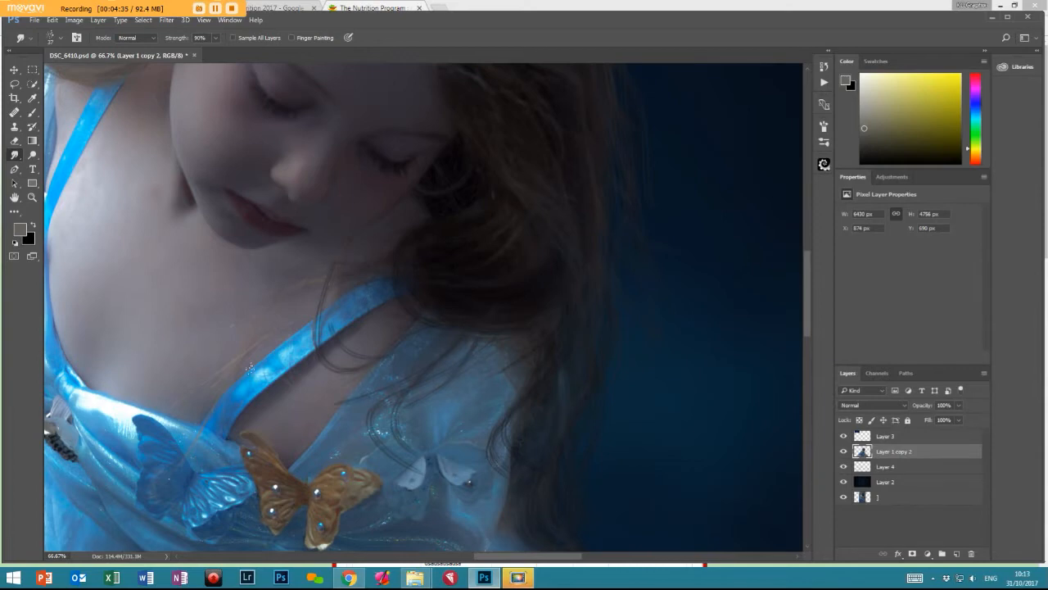
- Examine the whole composition and reference picture at 20% zoom, toggling Layer 4 off and on to compare its effect on the skirt
{"action": "double_click", "coordinate": [53, 557]}
{"action": "type", "text": "20"}
{"action": "key", "text": "Return"}
{"action": "left_click_drag", "start_coordinate": [428, 367], "coordinate": [489, 332]}
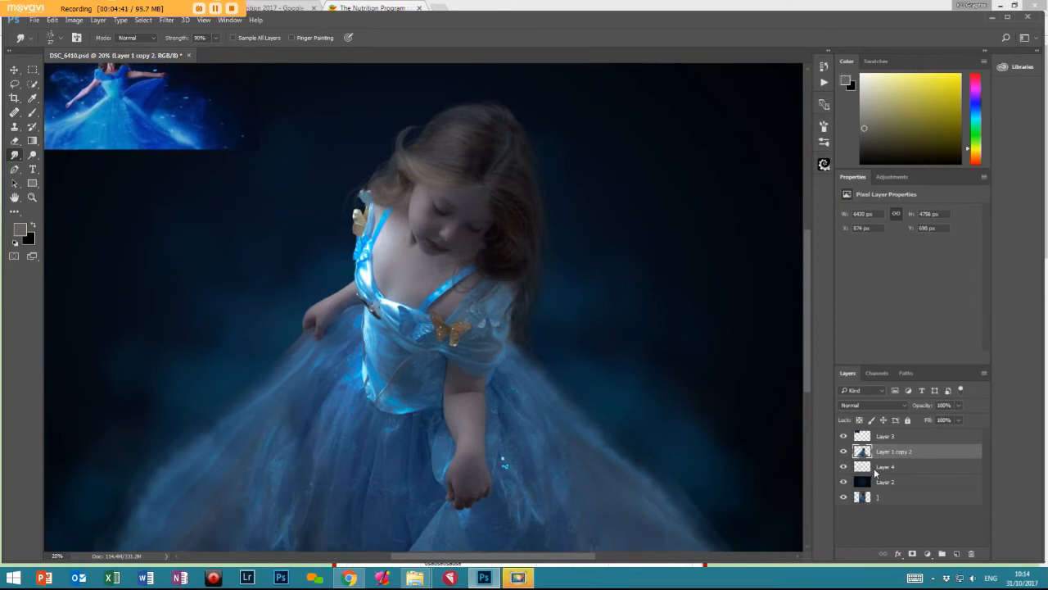
{"action": "left_click", "coordinate": [874, 473]}
{"action": "left_click", "coordinate": [843, 466]}
{"action": "left_click", "coordinate": [843, 466]}
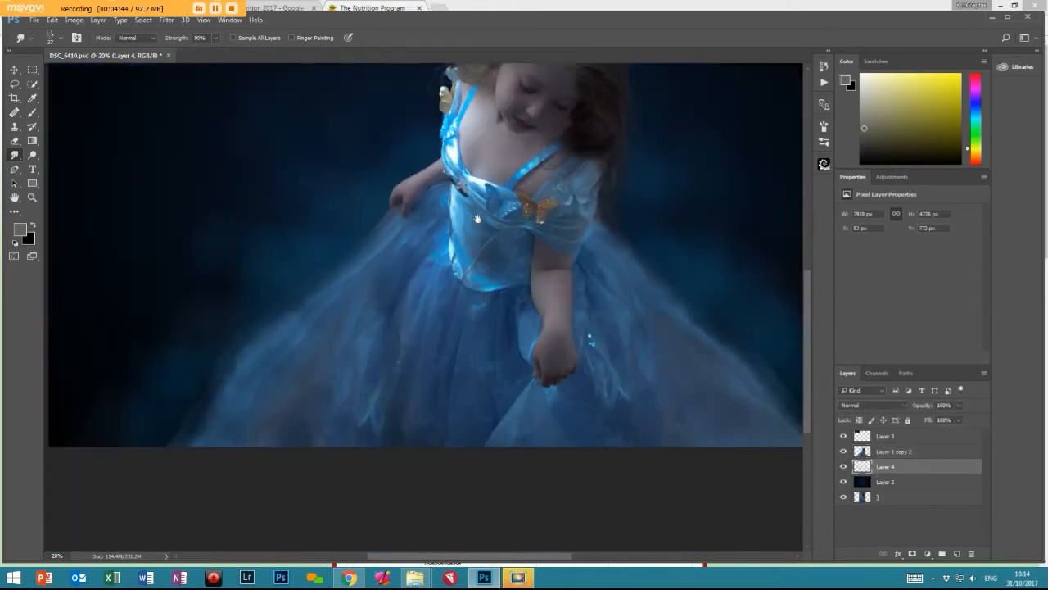
{"action": "left_click_drag", "start_coordinate": [343, 427], "coordinate": [372, 325]}
{"action": "left_click_drag", "start_coordinate": [439, 272], "coordinate": [386, 323]}
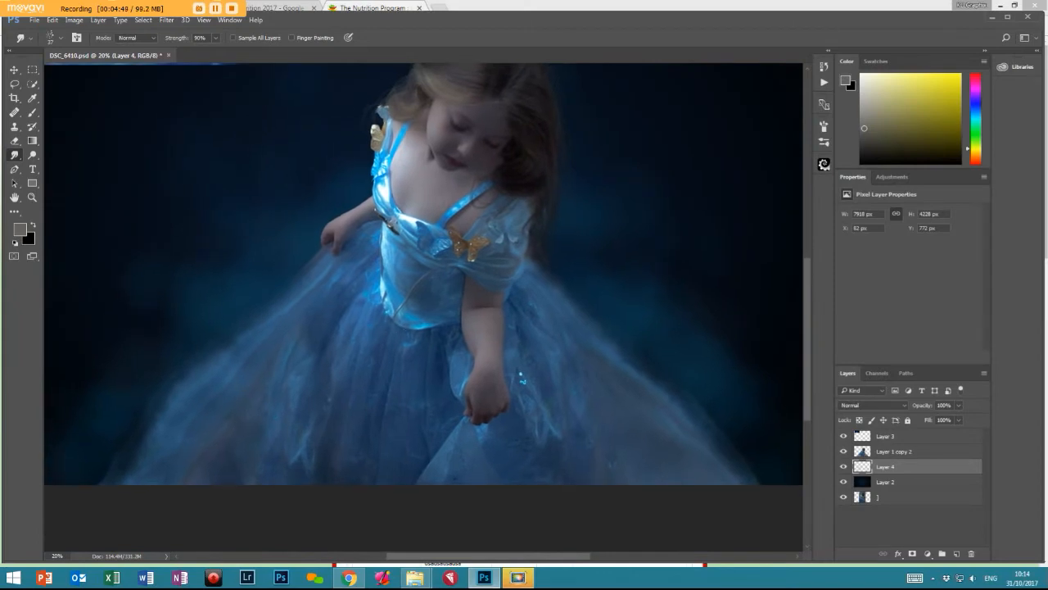
{"action": "left_click_drag", "start_coordinate": [336, 271], "coordinate": [471, 451]}
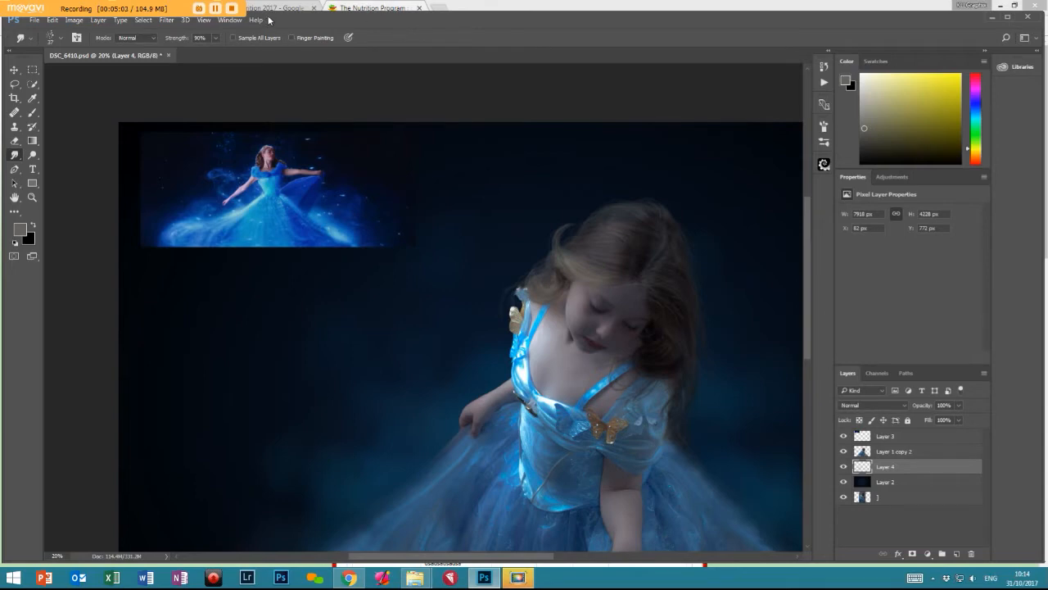
{"action": "left_click", "coordinate": [440, 8]}
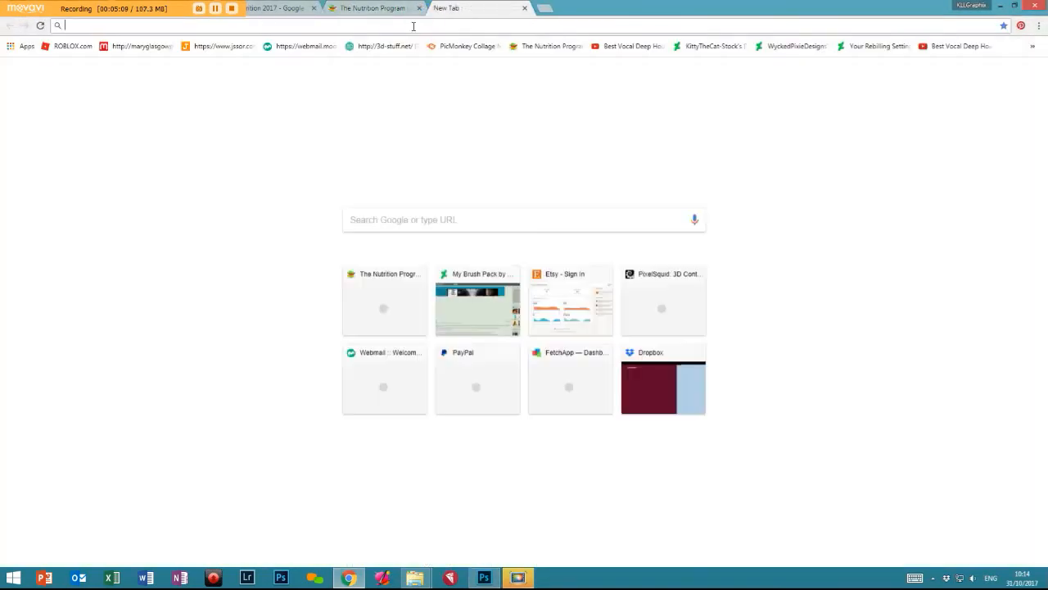
{"action": "type", "text": "de"}
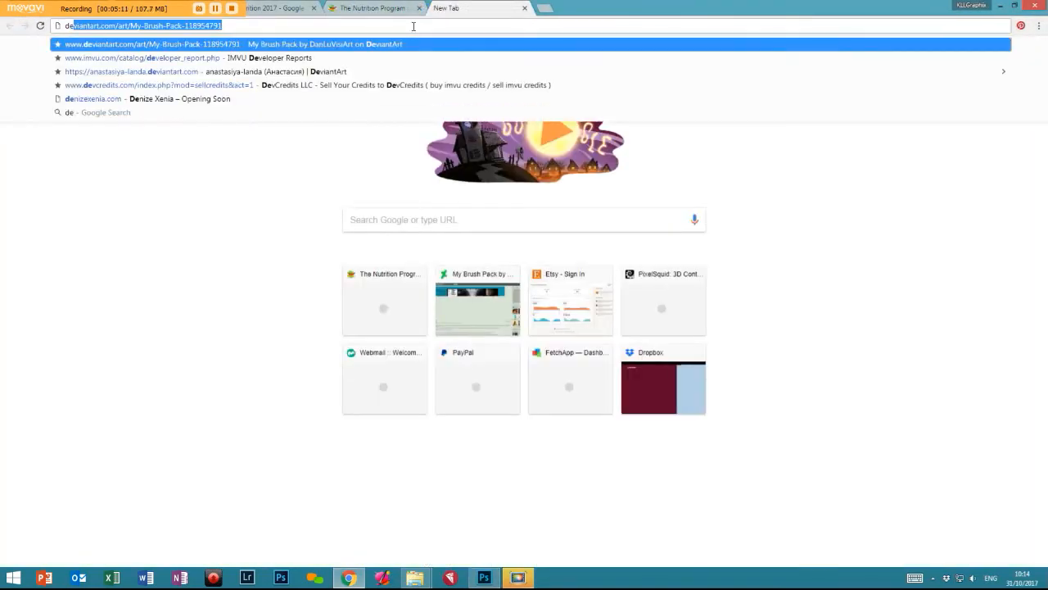
{"action": "key", "text": "Down"}
{"action": "key", "text": "Up"}
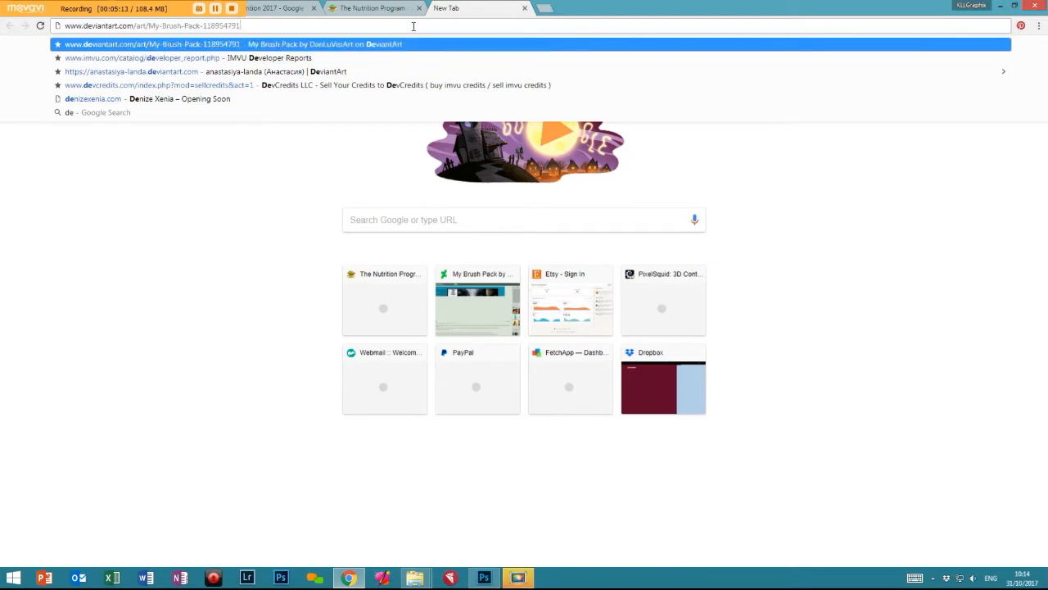
{"action": "key", "text": "BackSpace"}
{"action": "key", "text": "BackSpace"}
{"action": "key", "text": "BackSpace"}
{"action": "key", "text": "BackSpace"}
{"action": "key", "text": "BackSpace"}
{"action": "key", "text": "BackSpace"}
{"action": "key", "text": "BackSpace"}
{"action": "key", "text": "BackSpace"}
{"action": "key", "text": "BackSpace"}
{"action": "key", "text": "BackSpace"}
{"action": "key", "text": "BackSpace"}
{"action": "key", "text": "BackSpace"}
{"action": "key", "text": "BackSpace"}
{"action": "key", "text": "BackSpace"}
{"action": "key", "text": "BackSpace"}
{"action": "key", "text": "BackSpace"}
{"action": "key", "text": "BackSpace"}
{"action": "key", "text": "BackSpace"}
{"action": "key", "text": "BackSpace"}
{"action": "key", "text": "BackSpace"}
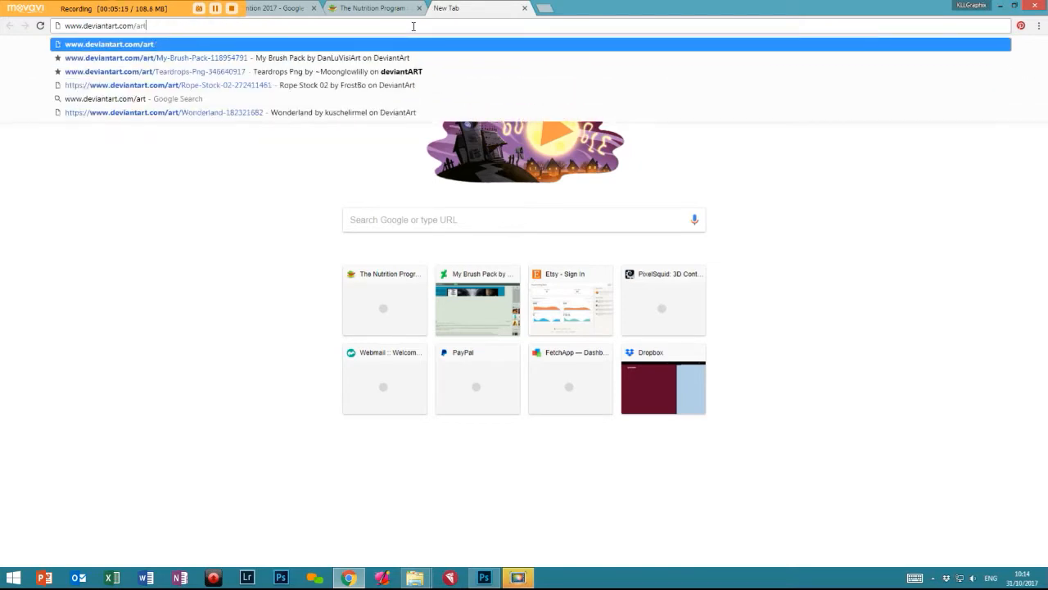
{"action": "key", "text": "BackSpace"}
{"action": "key", "text": "Return"}
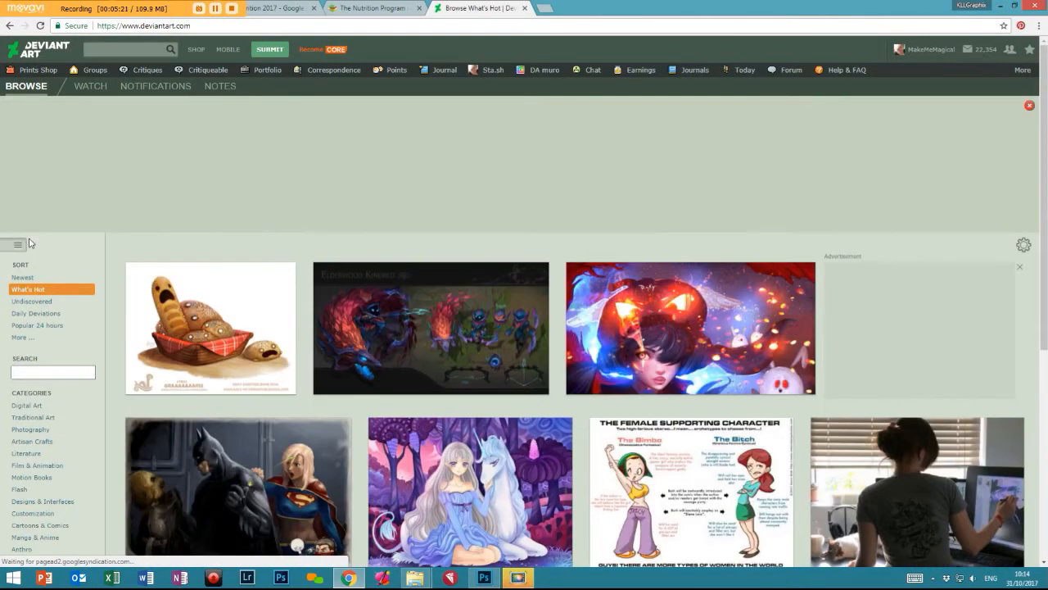
- Search DeviantArt for nebula images and look through the results and the categories for narrowing them
{"action": "left_click", "coordinate": [51, 373]}
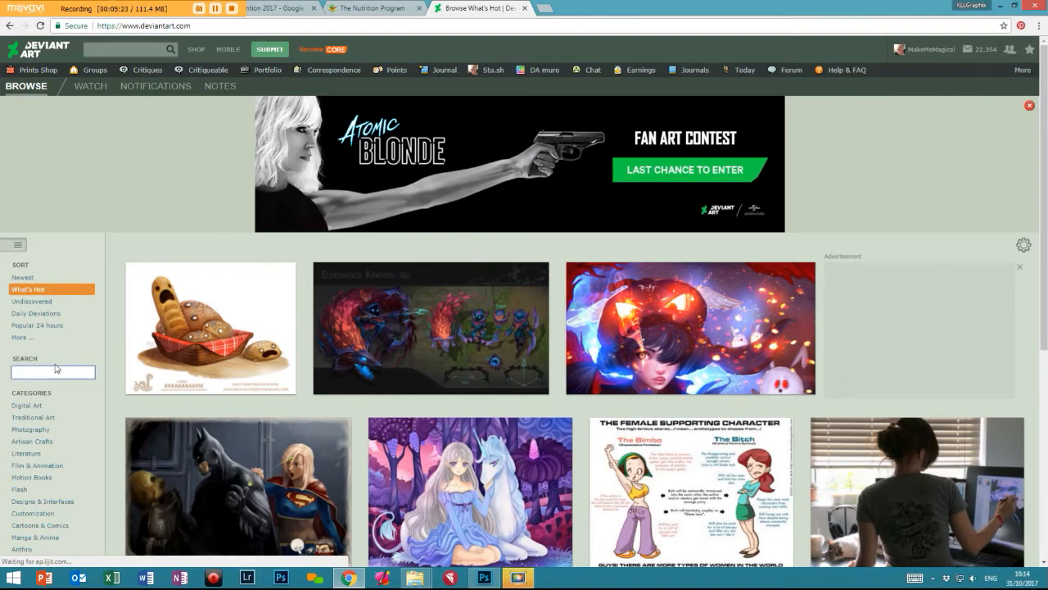
{"action": "type", "text": "nebula"}
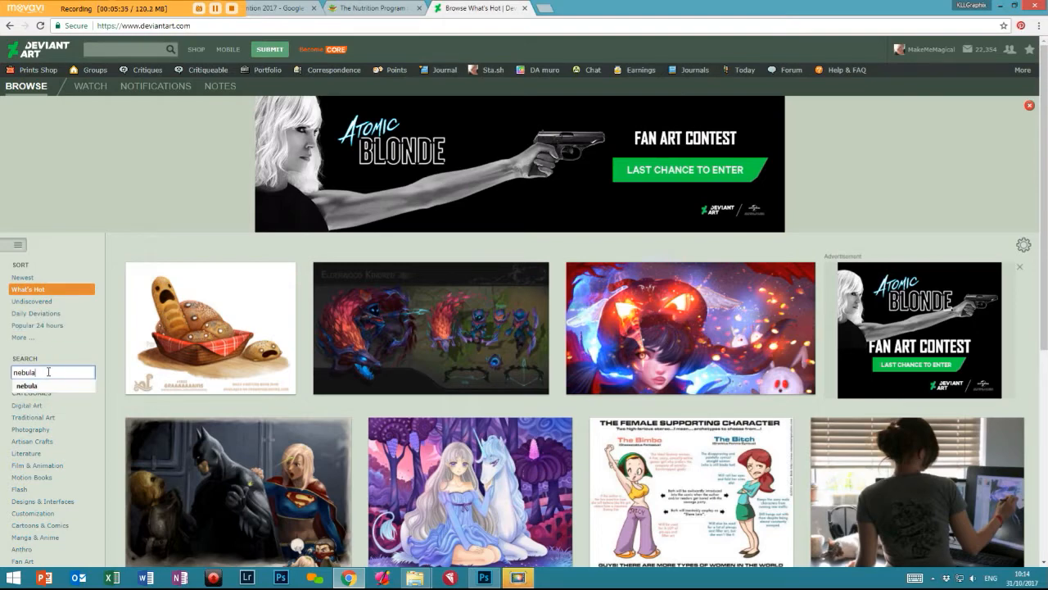
{"action": "key", "text": "Return"}
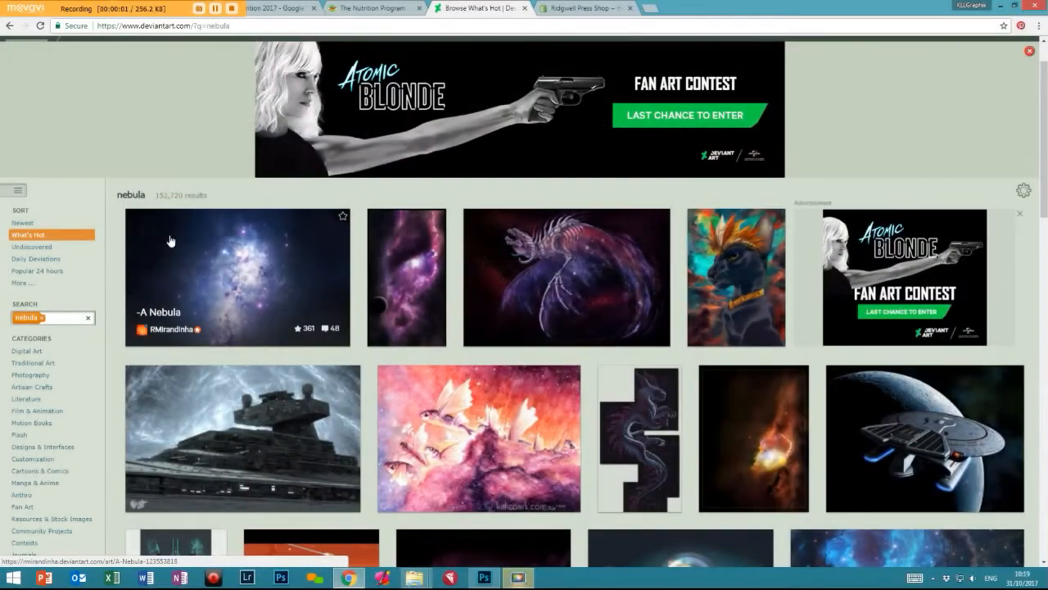
{"action": "scroll", "coordinate": [173, 236], "scroll_direction": "down", "scroll_amount": 2}
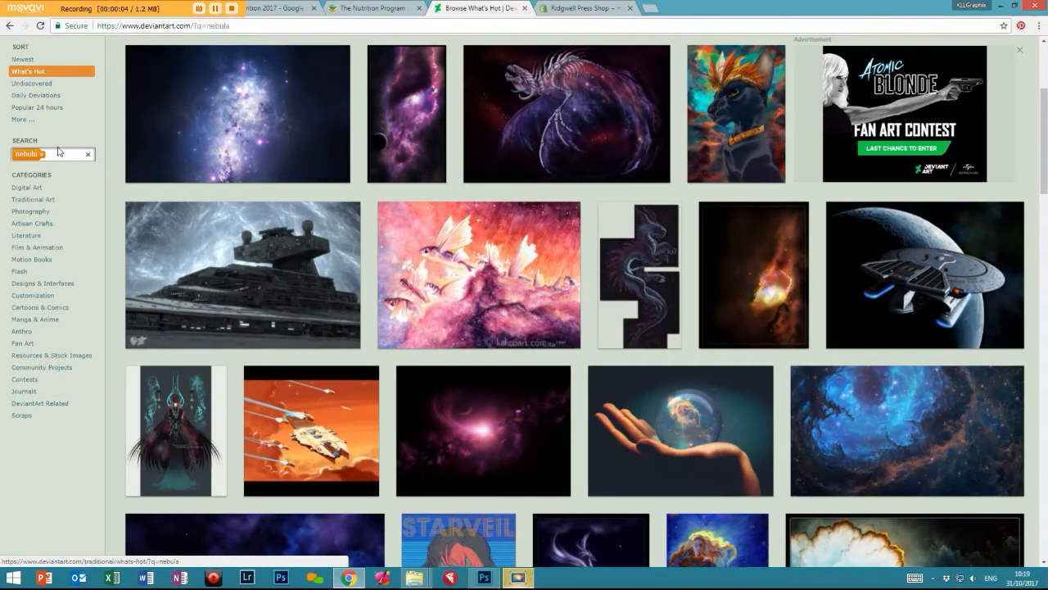
{"action": "left_click", "coordinate": [49, 187]}
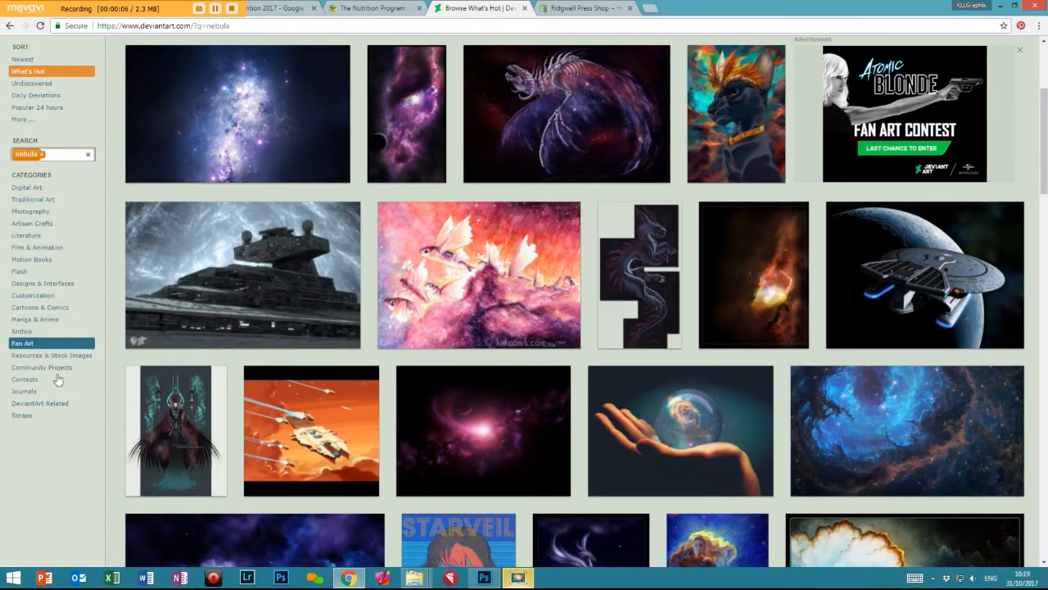